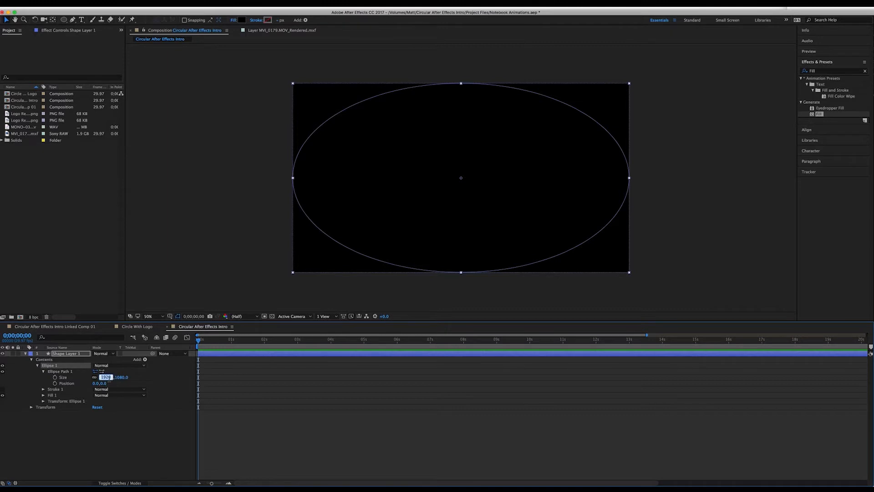
Unlink the ellipse path's size dimensions and set its width to 1080 to make it a circle
click(93, 378)
click(102, 377)
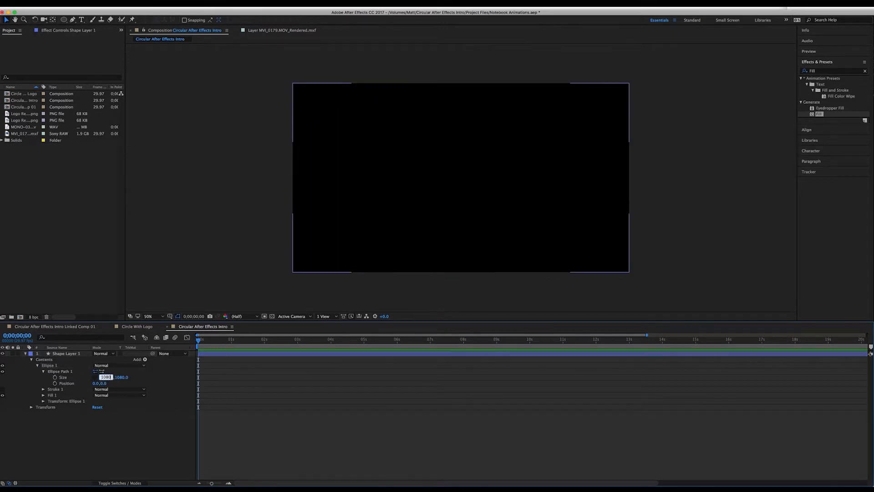
text(1080)
key(Return)
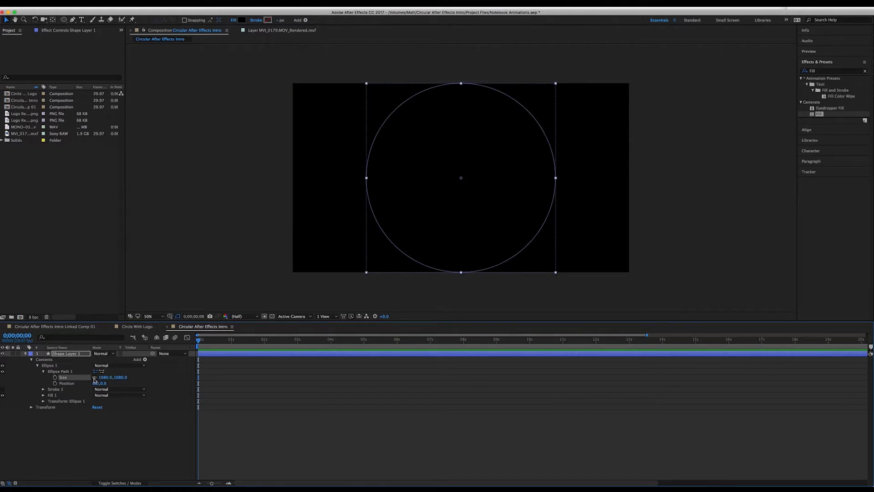
Relink the size dimensions and shrink the circle proportionally to about 583 by 583
click(93, 378)
drag(104, 379, 32, 379)
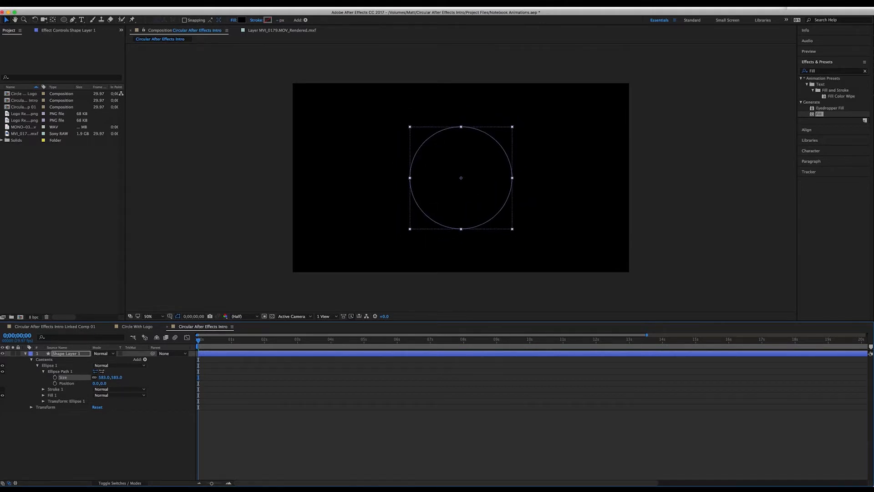
click(619, 298)
Rename the shape layer as Circle
click(78, 354)
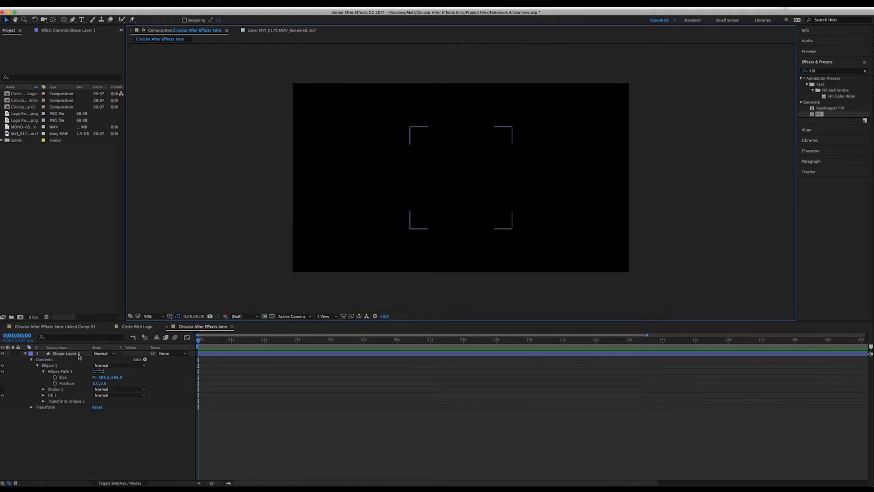
key(Return)
text(Circle)
key(Return)
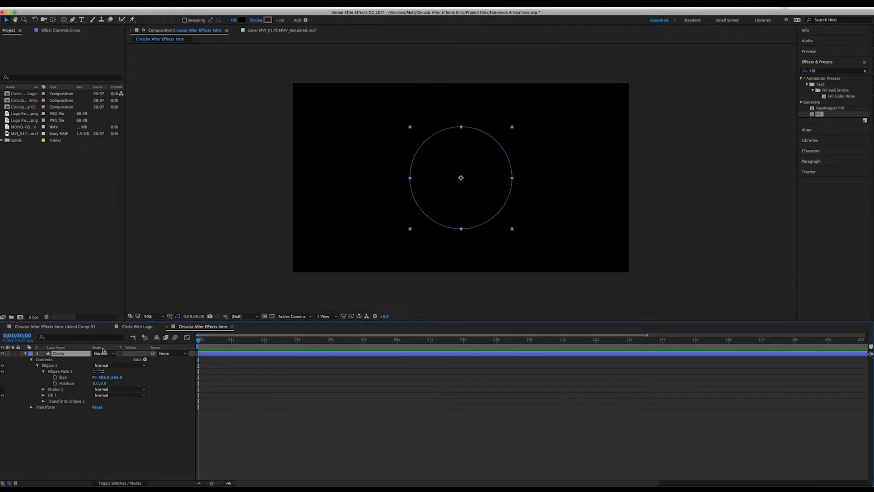
Give the circle a solid black stroke
click(267, 20)
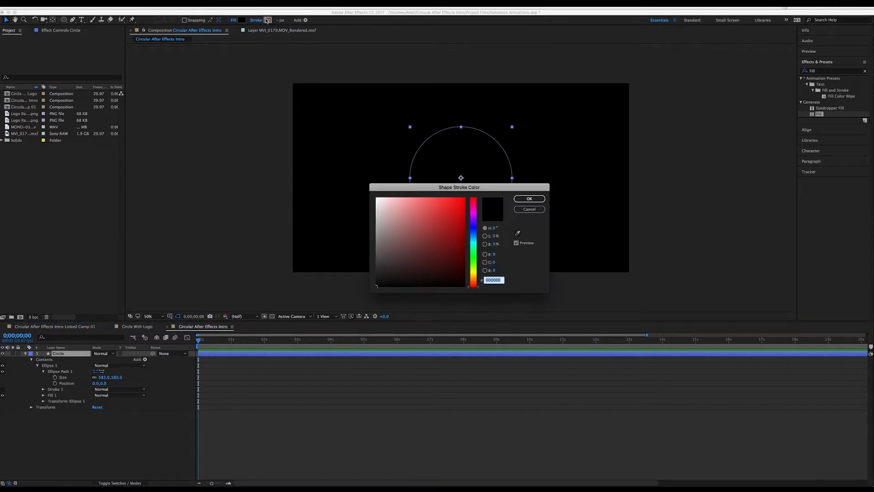
drag(359, 193, 349, 189)
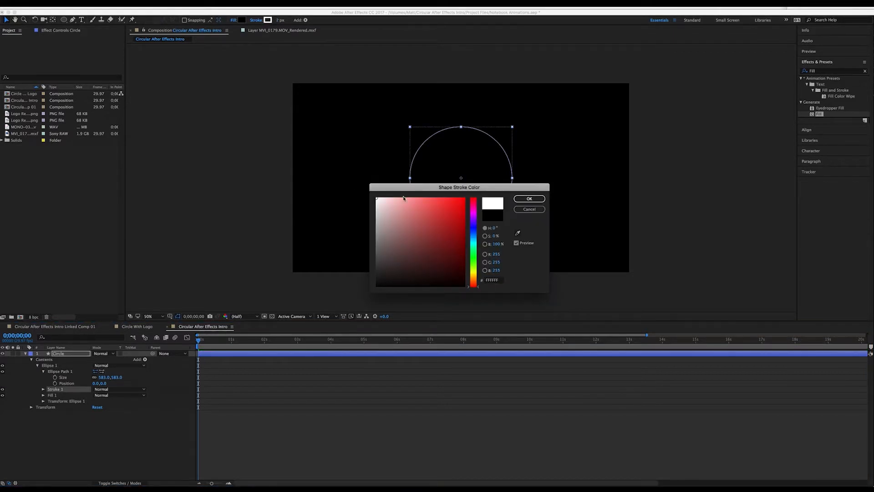
mouse_move(395, 206)
mouse_down()
mouse_move(392, 254)
mouse_move(324, 316)
mouse_move(333, 315)
mouse_up()
click(529, 199)
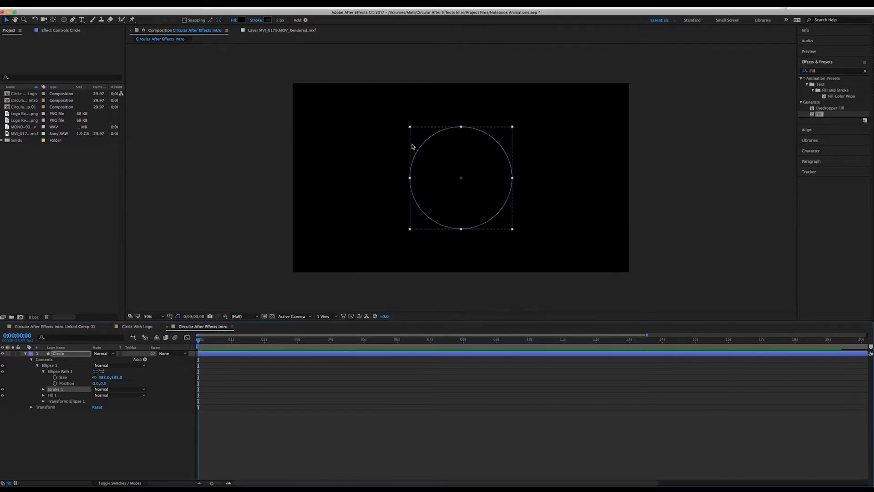
click(241, 20)
click(389, 204)
click(520, 209)
Set the circle's fill type to None
click(233, 20)
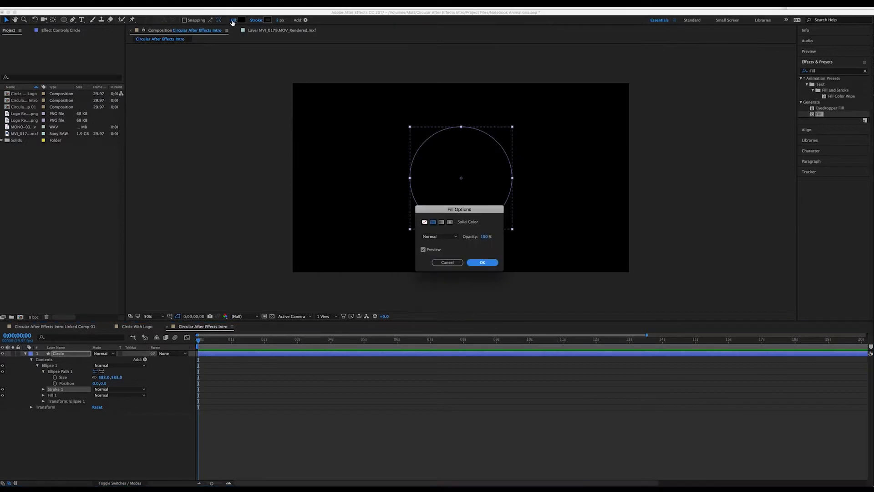
click(425, 223)
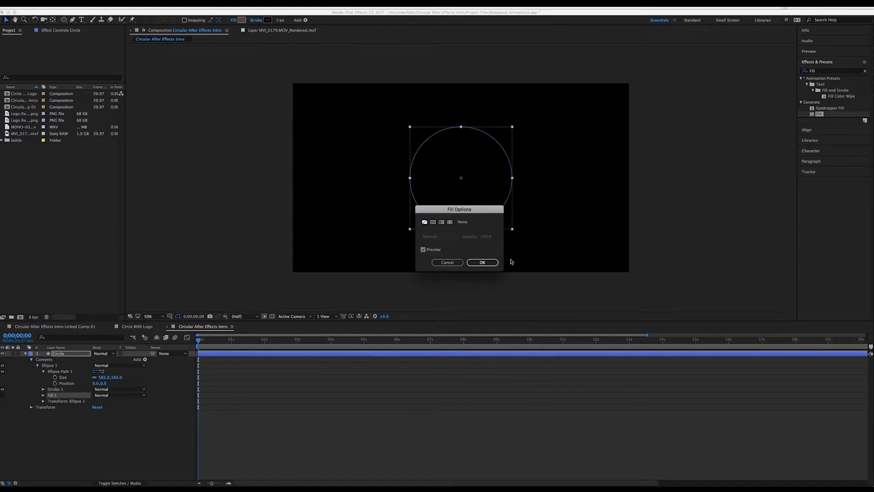
click(483, 263)
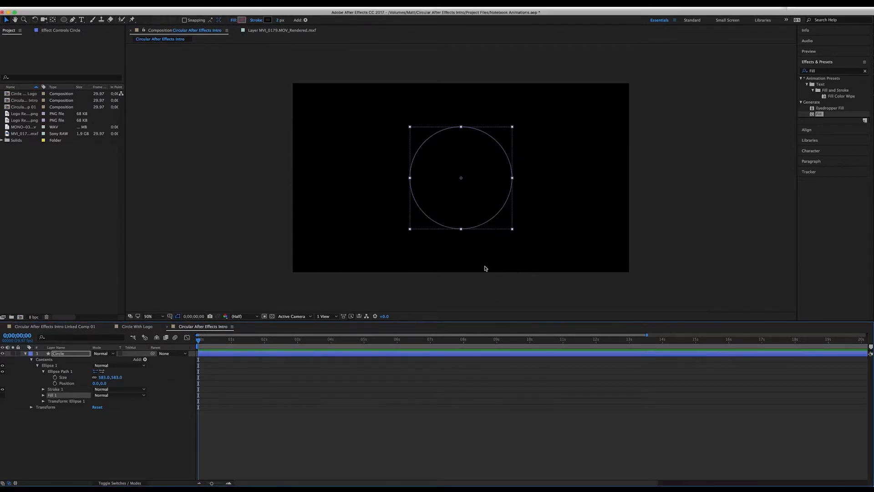
click(121, 444)
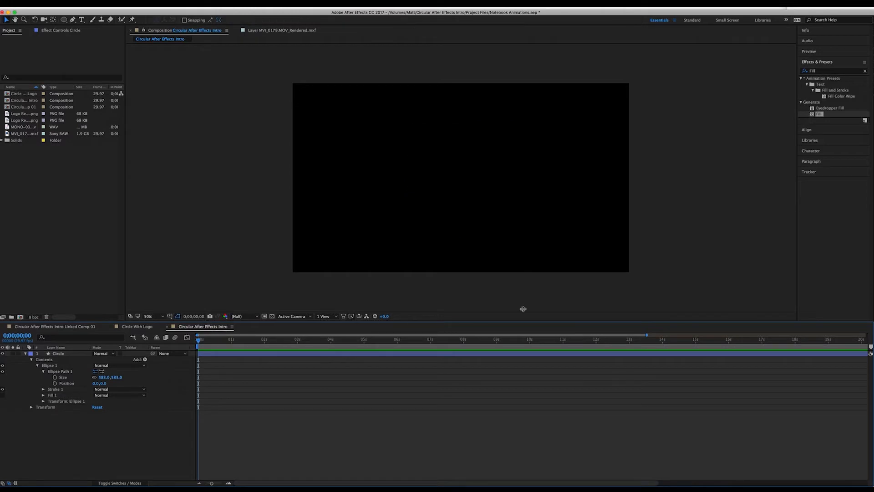
Create a white (FFFFFF) solid layer at the composition size of 1920 by 1080
right_click(71, 453)
mouse_move(137, 421)
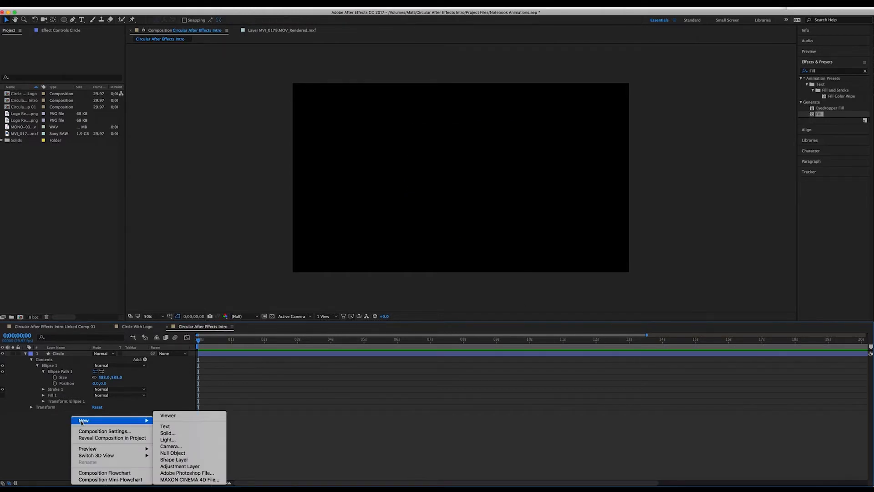
click(174, 434)
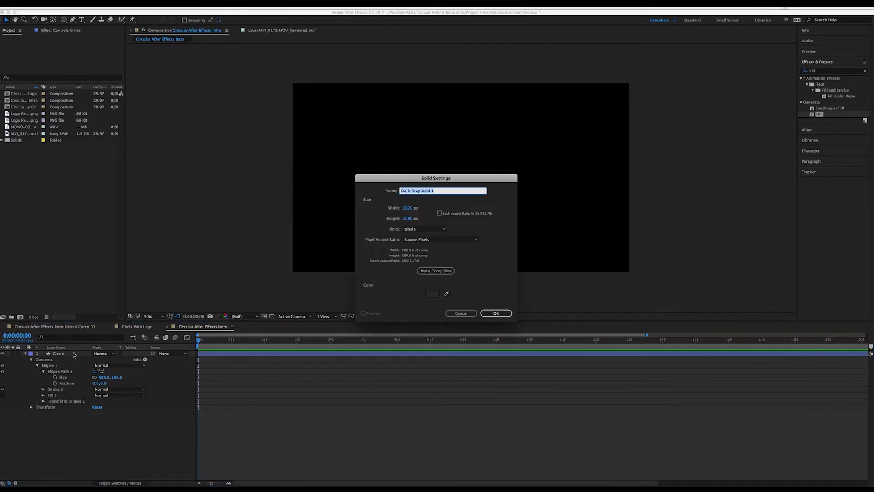
click(433, 295)
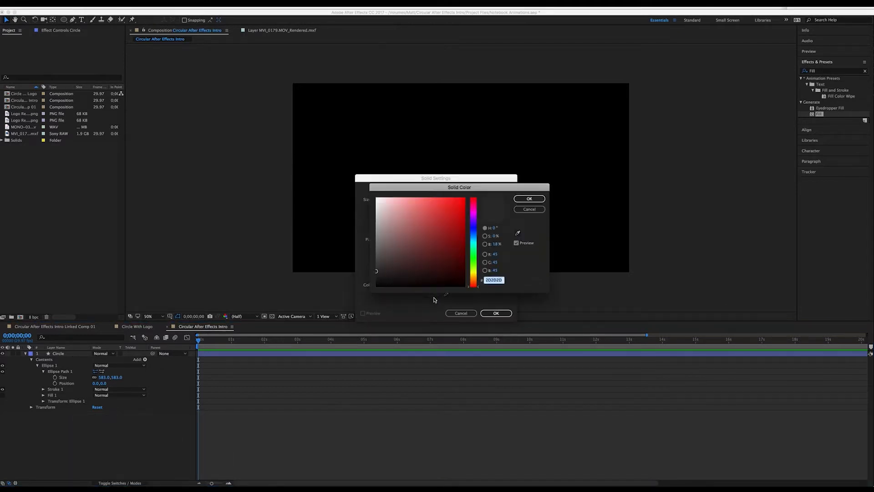
drag(410, 260, 354, 190)
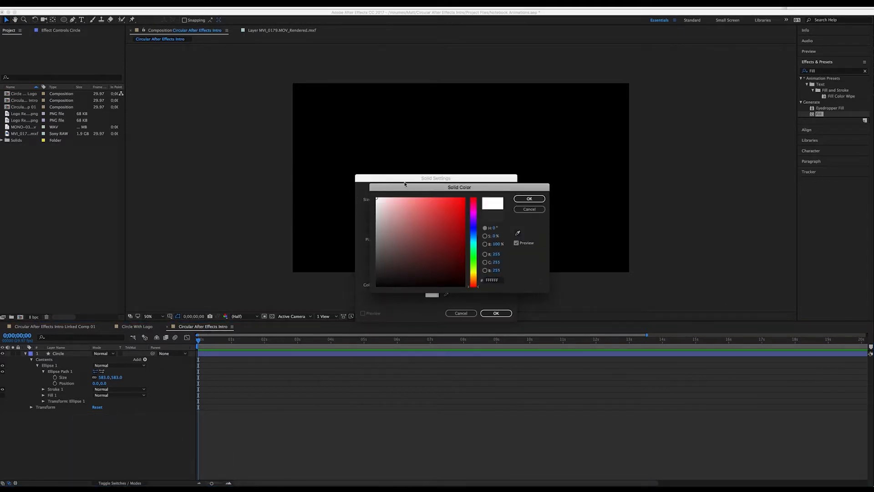
click(530, 199)
click(497, 313)
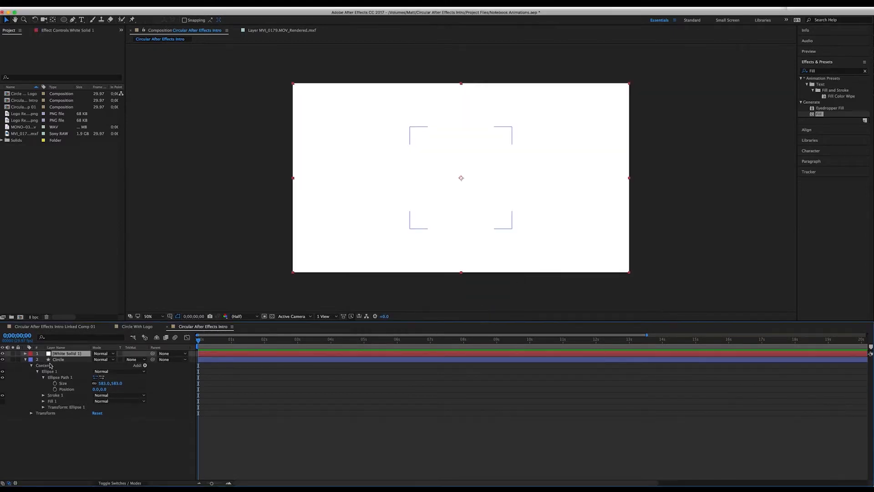
Move the white solid below the Circle layer to serve as the background
drag(69, 355, 66, 433)
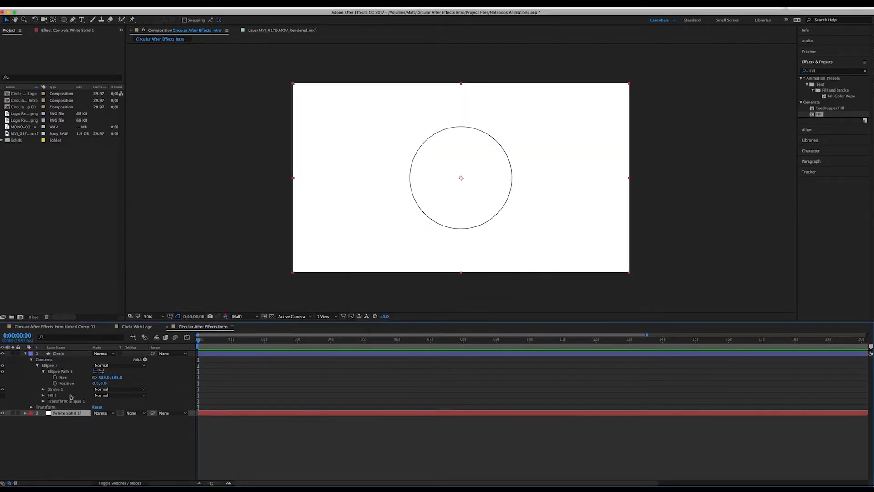
click(63, 354)
click(142, 439)
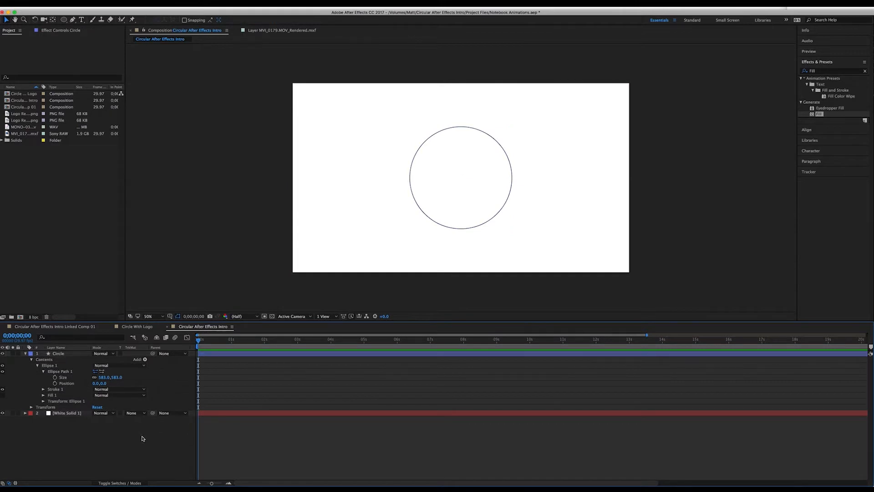
Search the effects for Radial and apply Radial Wipe to the Circle layer
click(79, 355)
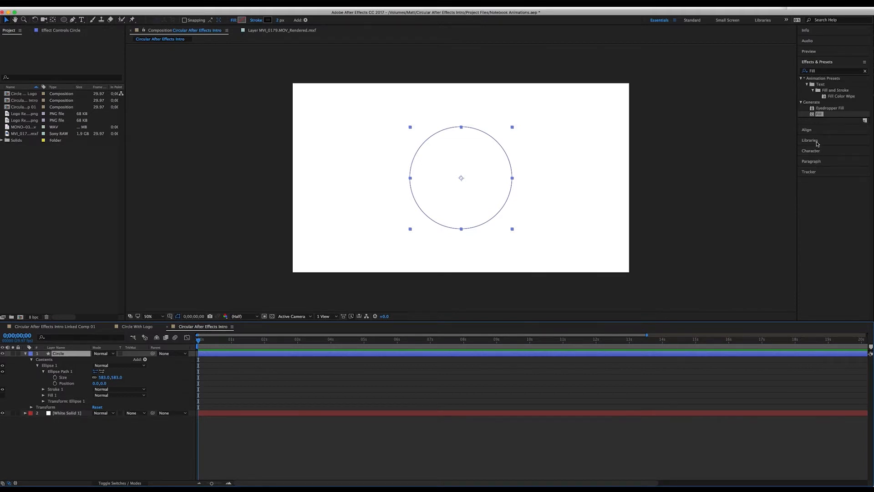
click(820, 71)
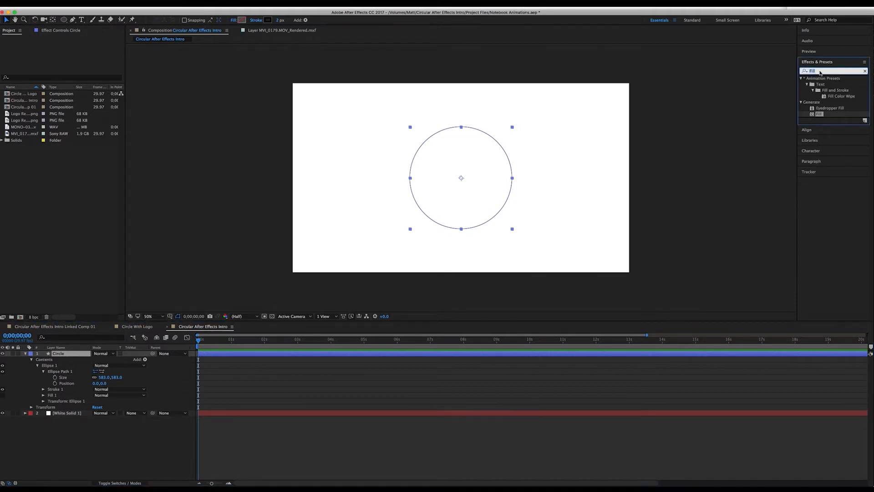
text(Radial)
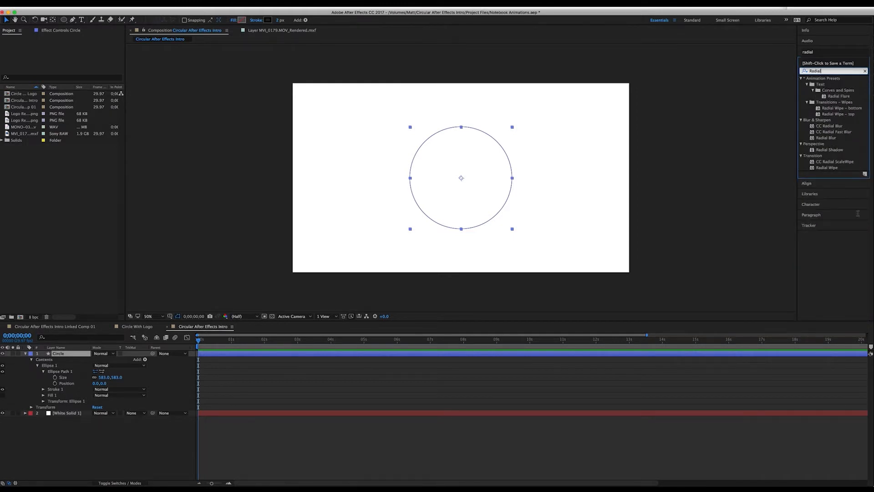
drag(824, 169, 448, 199)
Set the Radial Wipe direction to Counterclockwise
drag(71, 52, 46, 53)
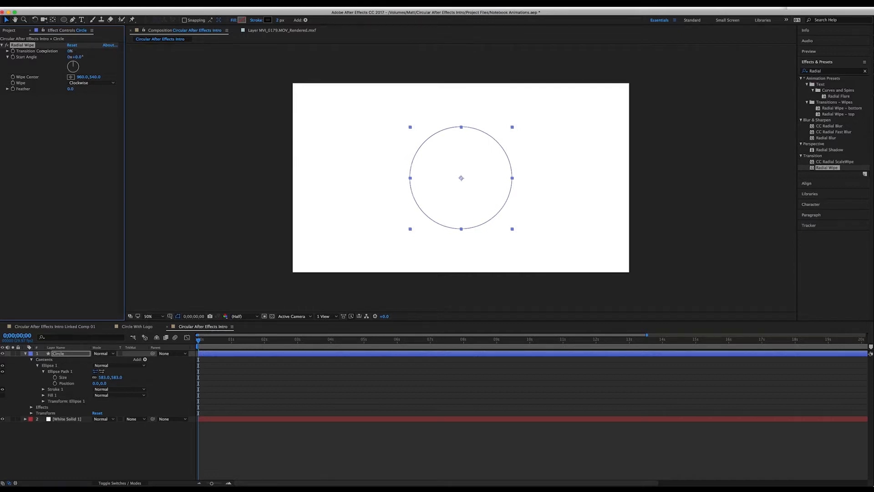
click(86, 83)
click(95, 96)
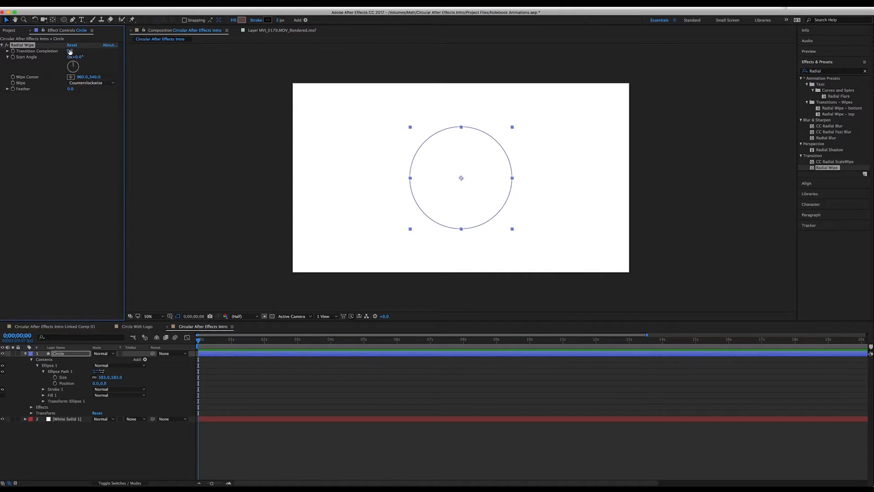
Try the wipe on the circle with Transition Completion at 100% and at about 20%
click(70, 51)
text(100)
key(Return)
click(259, 240)
drag(73, 51, 48, 52)
Expand Radial Wipe in the Circle layer's properties and keyframe Transition Completion at 100% on the first frame
click(31, 359)
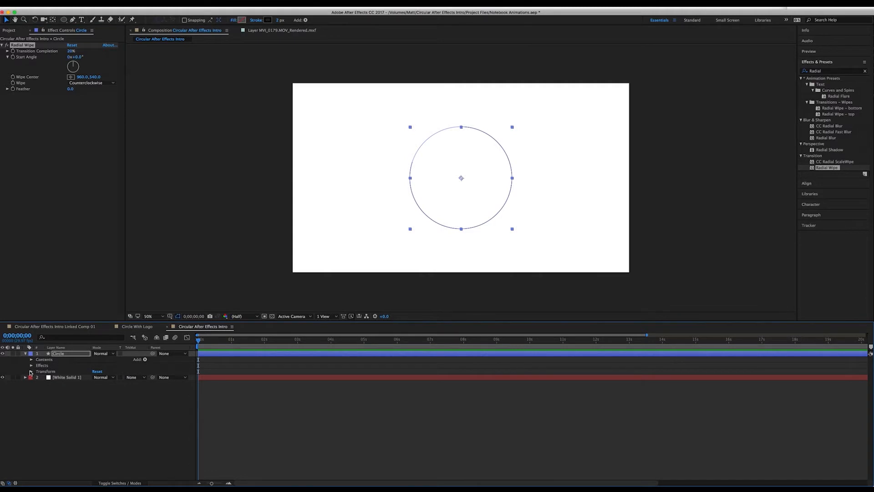
click(31, 365)
click(36, 372)
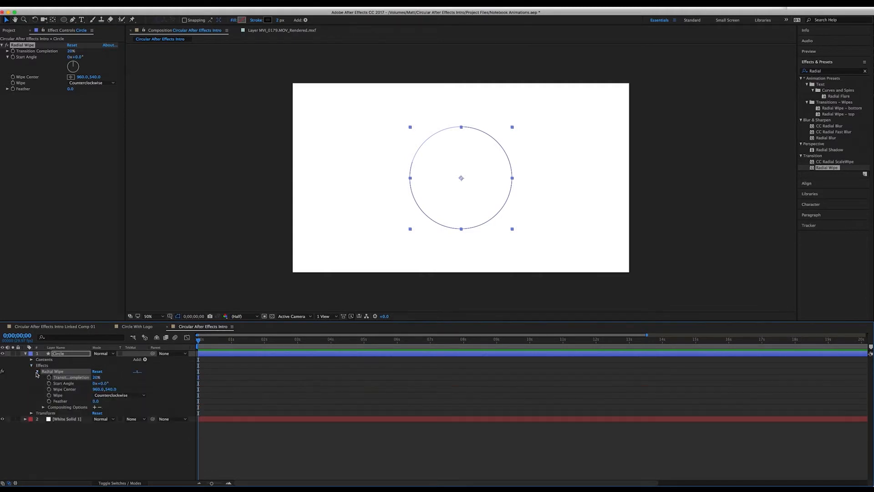
click(48, 377)
drag(92, 379, 163, 380)
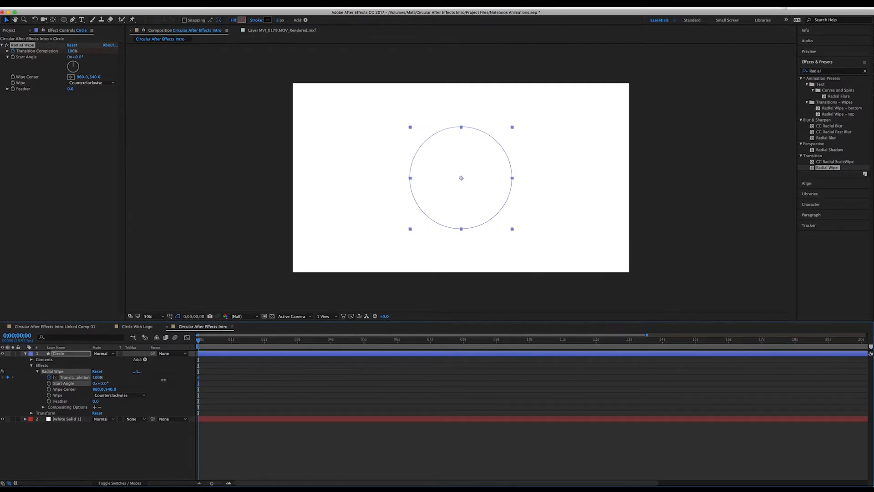
click(146, 435)
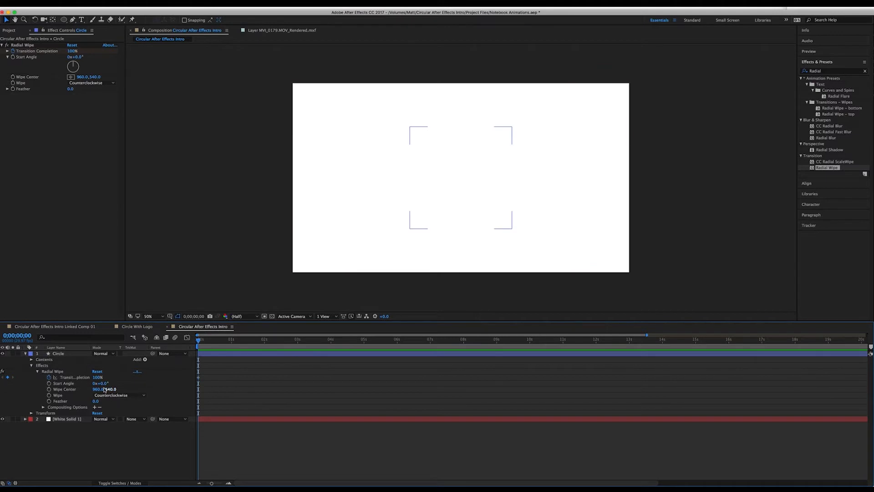
Add a Transition Completion keyframe of 0% at about one second
click(231, 342)
click(97, 377)
text(0)
key(Return)
Scrub back through the wipe animation and play it from the start
drag(233, 340, 212, 341)
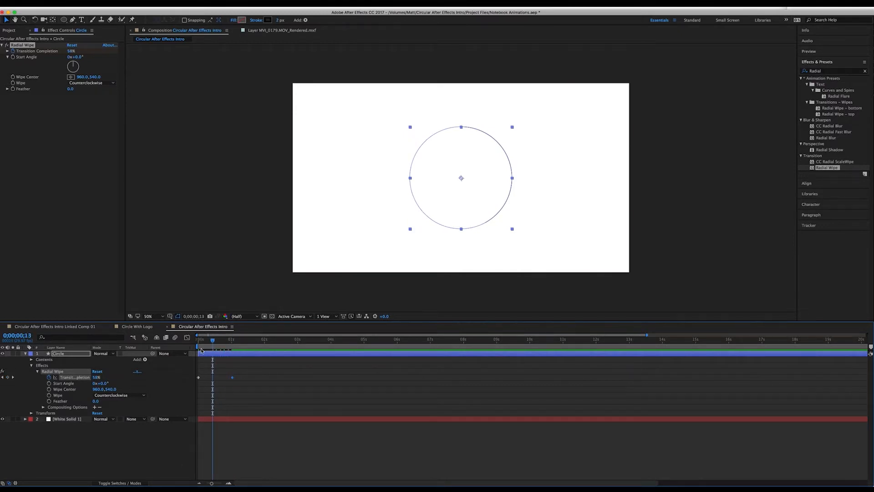
key(Home)
click(151, 462)
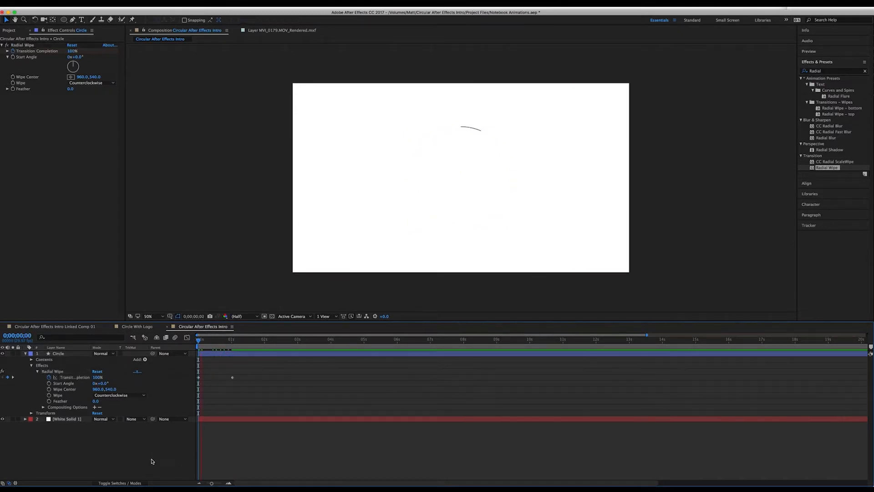
key(space)
Apply Easy Ease to both Transition Completion keyframes
drag(240, 372, 173, 405)
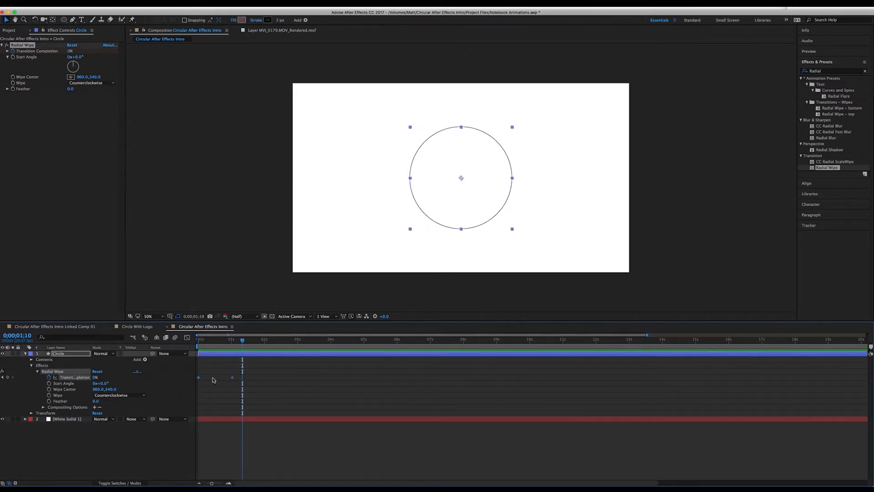
right_click(233, 378)
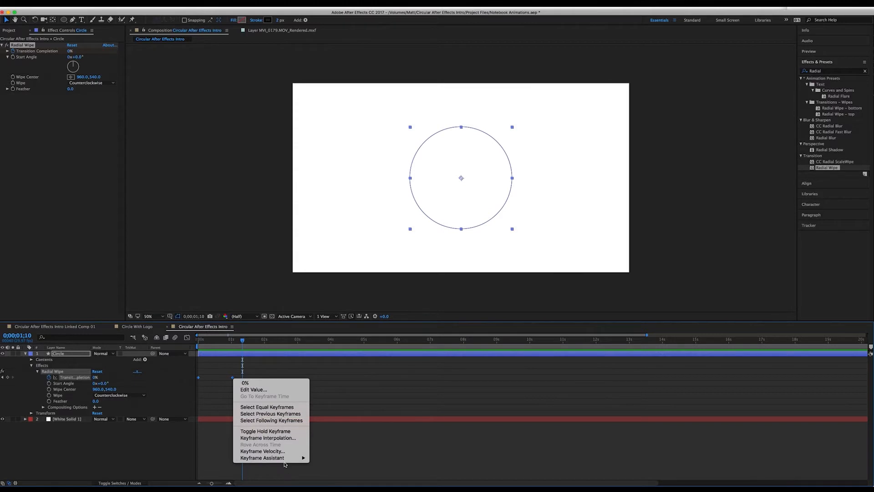
mouse_move(285, 458)
click(330, 441)
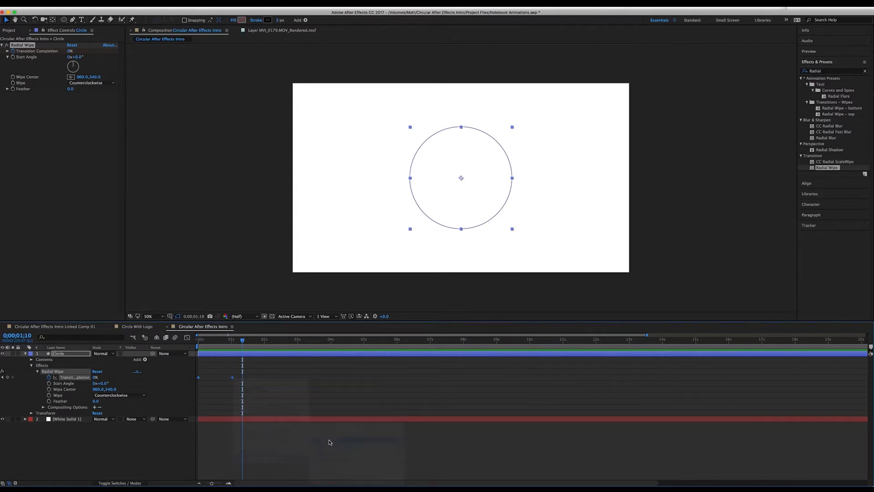
Reshape the speed graph of the Circle layer's Transition Completion so the wipe starts fast and slows gradually toward the second keyframe
click(187, 338)
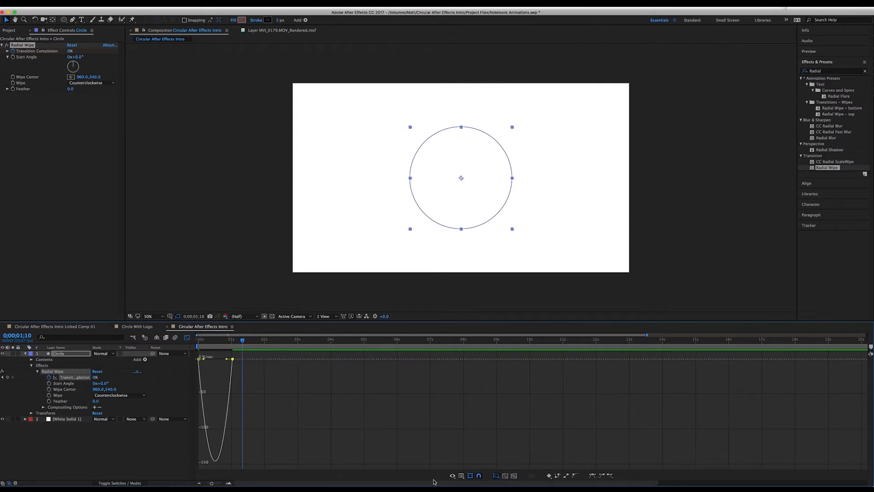
click(462, 476)
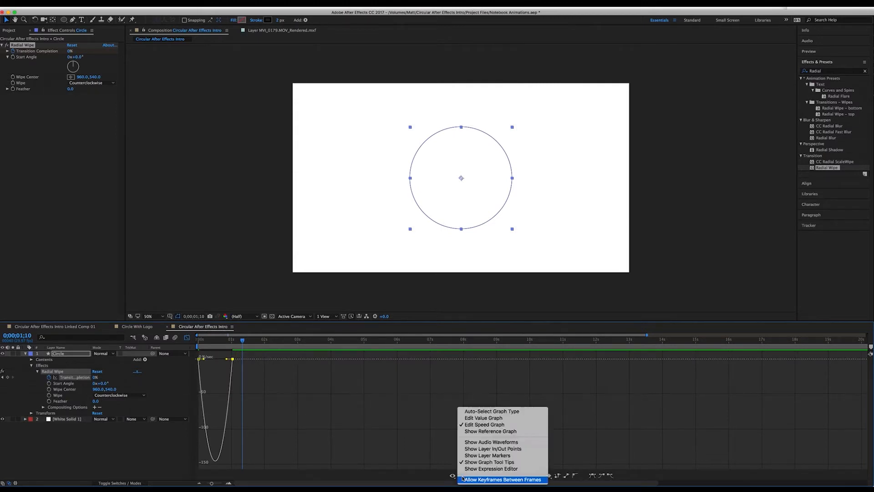
click(481, 424)
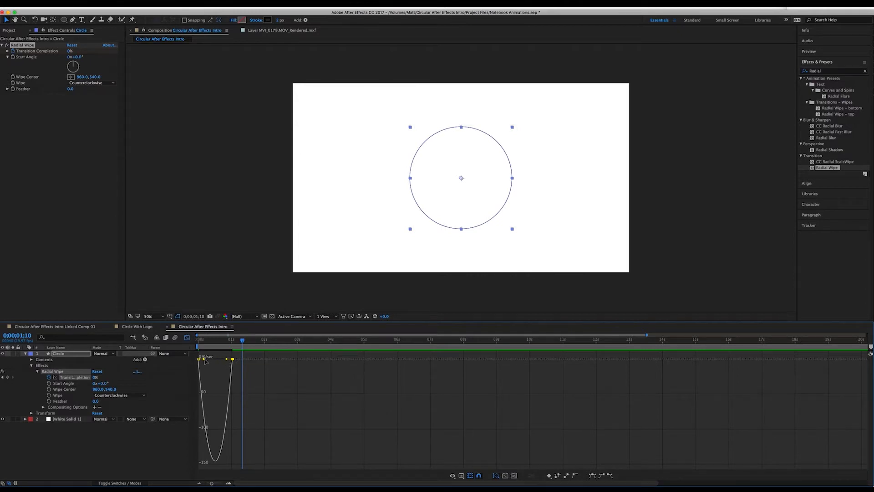
drag(205, 361, 218, 360)
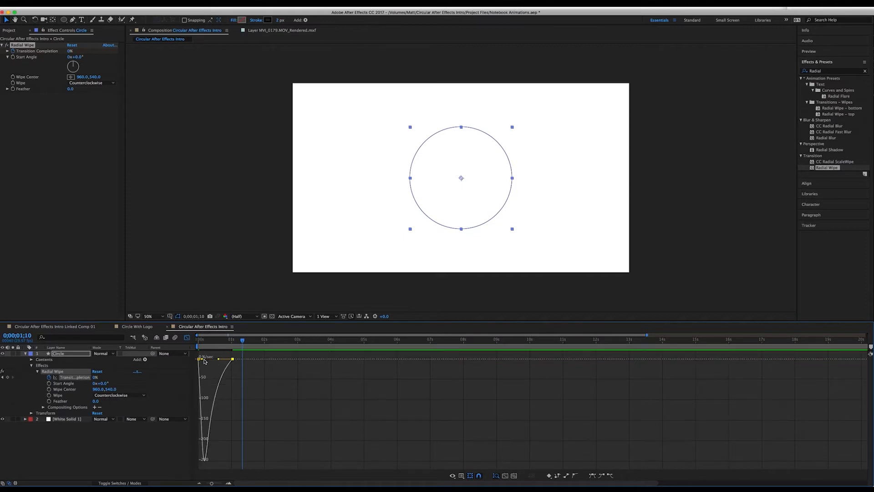
drag(203, 360, 205, 359)
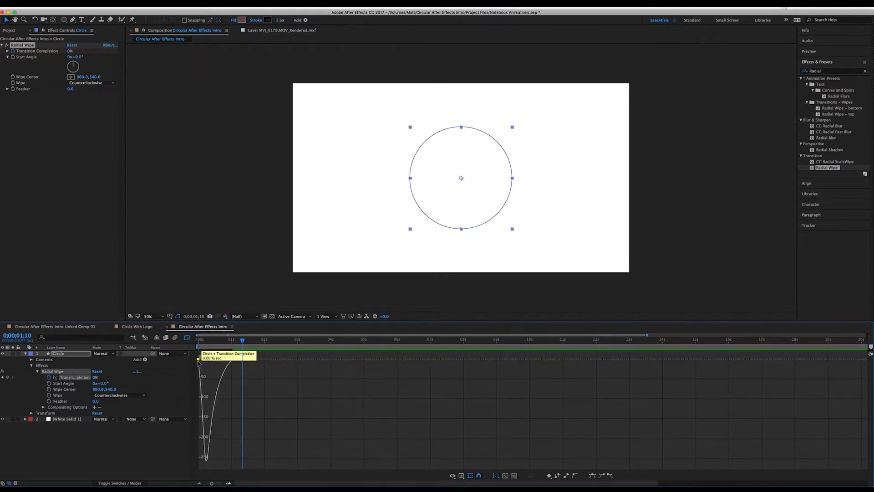
Leave the graph view, preview the reshaped wipe from the first frame and save the project
drag(229, 345, 178, 349)
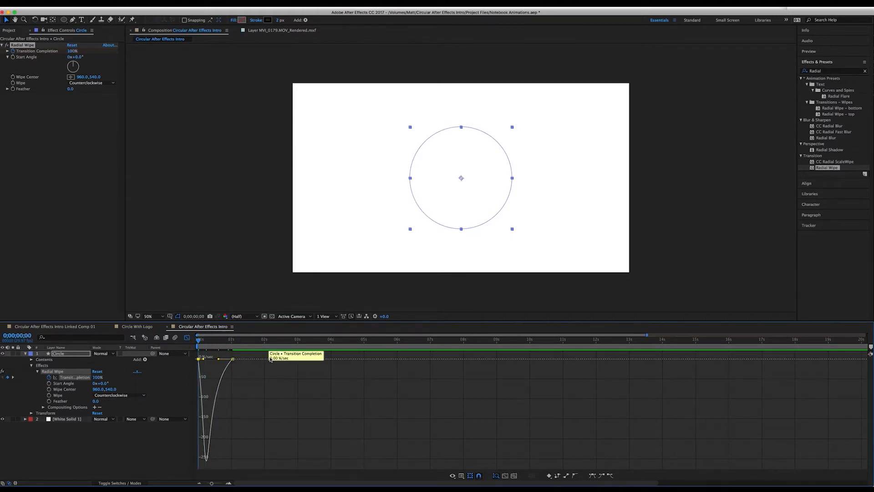
click(425, 299)
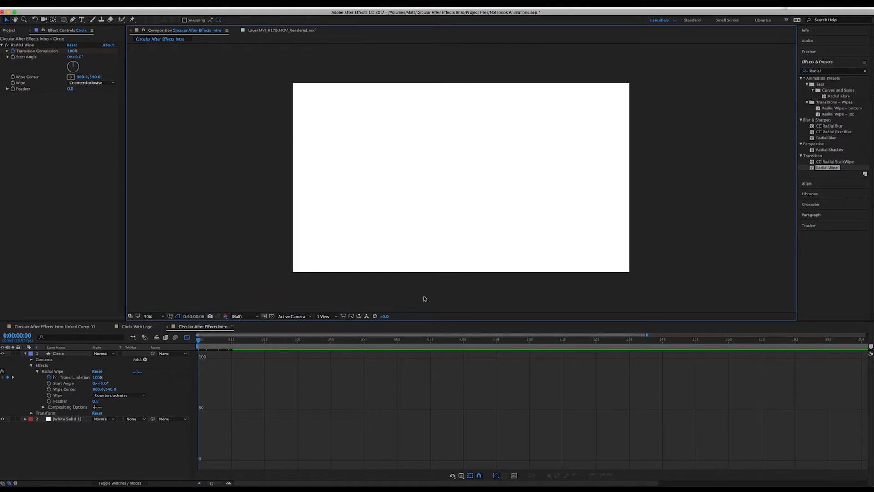
click(187, 337)
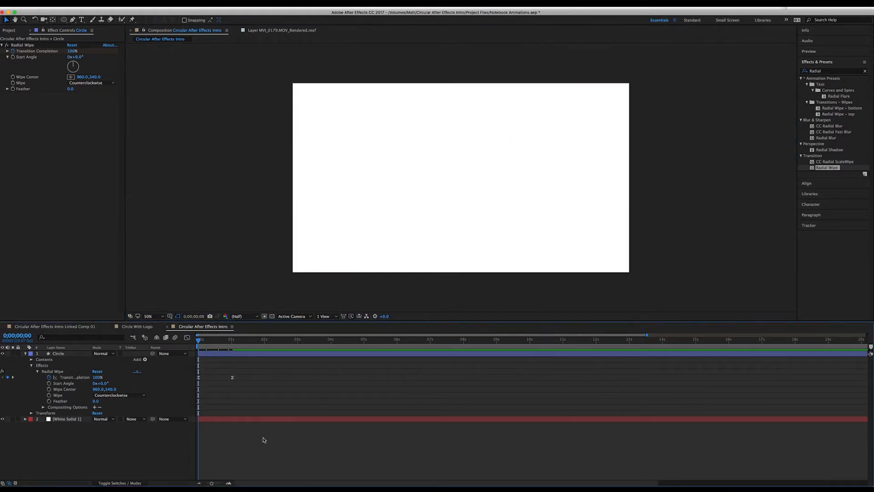
key(space)
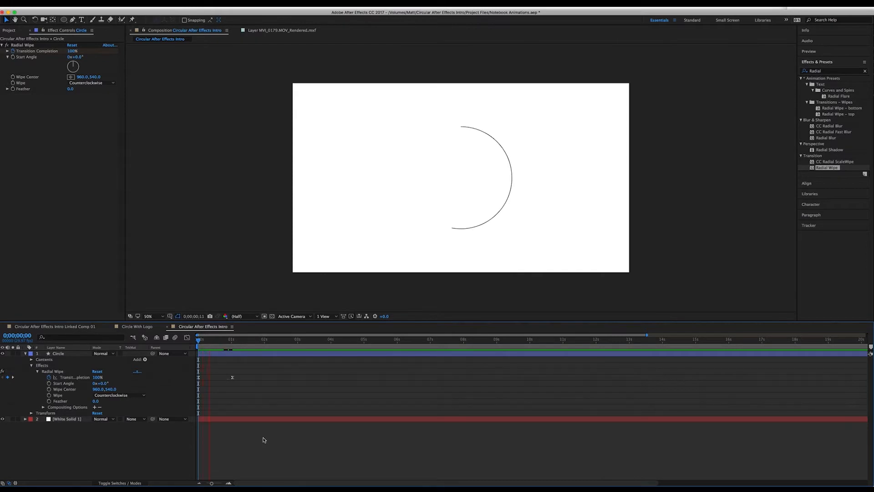
key(space)
key(ctrl+s)
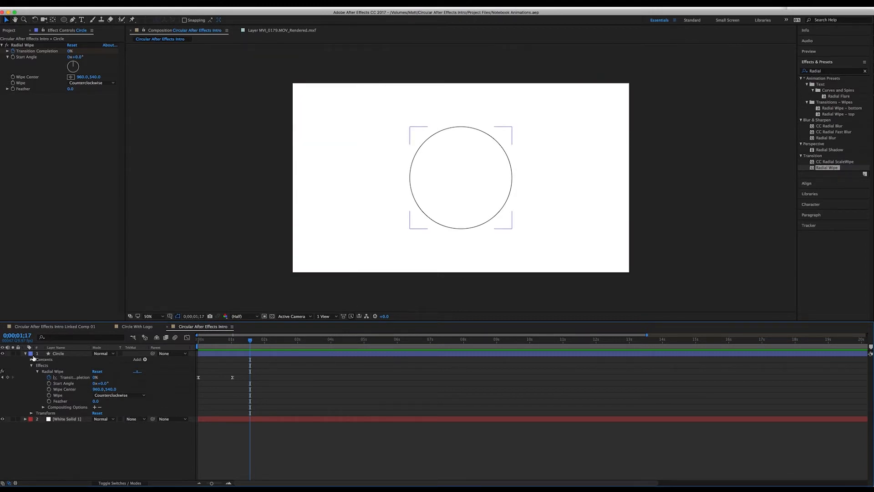
Add Circle.jpg to the composition above the Circle layer and rename the new layer Gradient
click(26, 354)
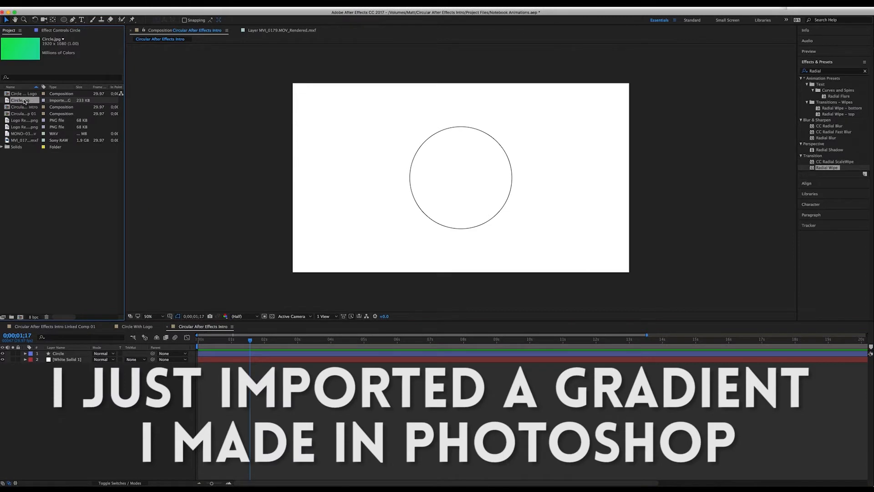
drag(25, 102, 69, 355)
key(Return)
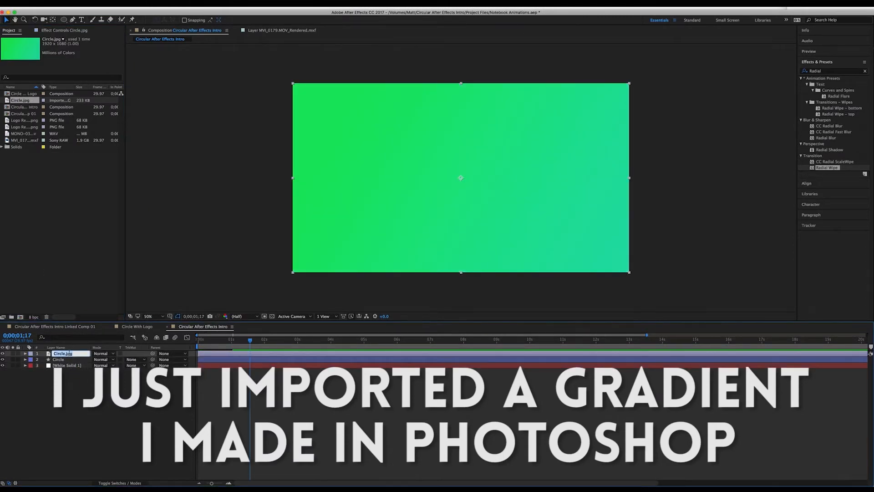
text(Gradient)
key(Return)
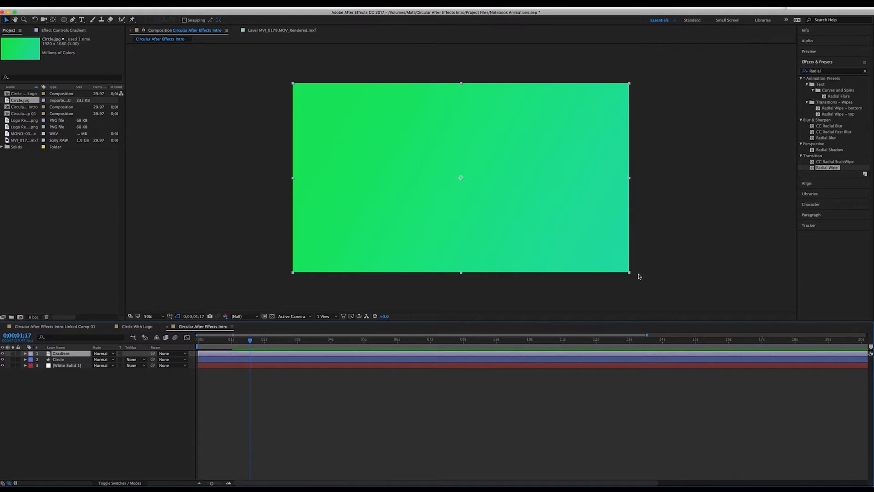
Scale the Gradient layer down to about 57.4% and shift it slightly right over the circle outline
drag(631, 275, 572, 234)
drag(523, 215, 535, 218)
drag(536, 218, 540, 218)
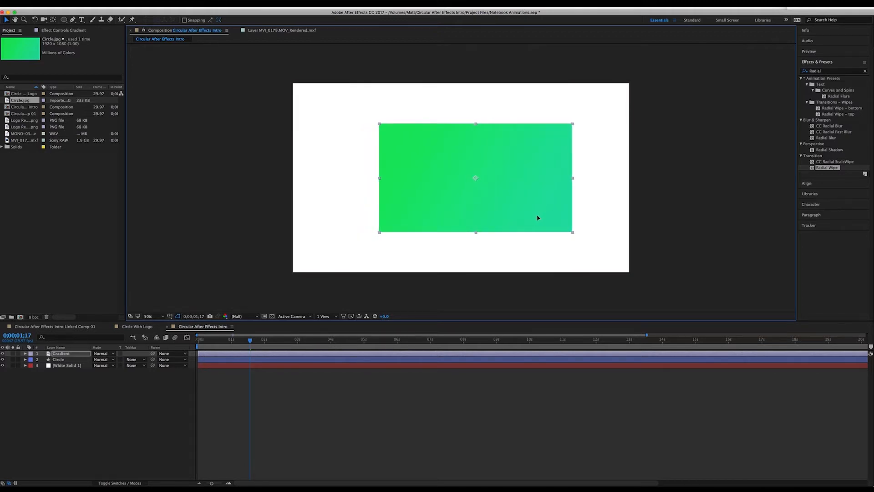
Hide the Gradient layer and draw a circular mask on it about the size of the circle outline
click(3, 354)
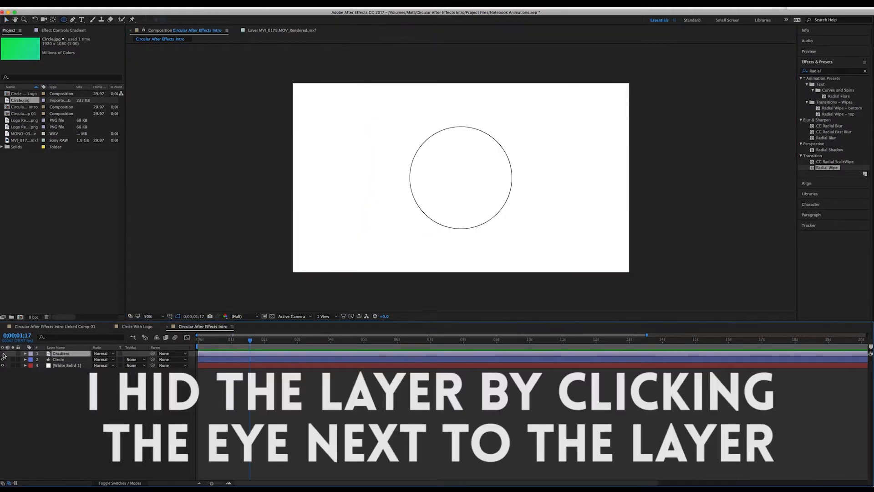
drag(395, 128, 497, 229)
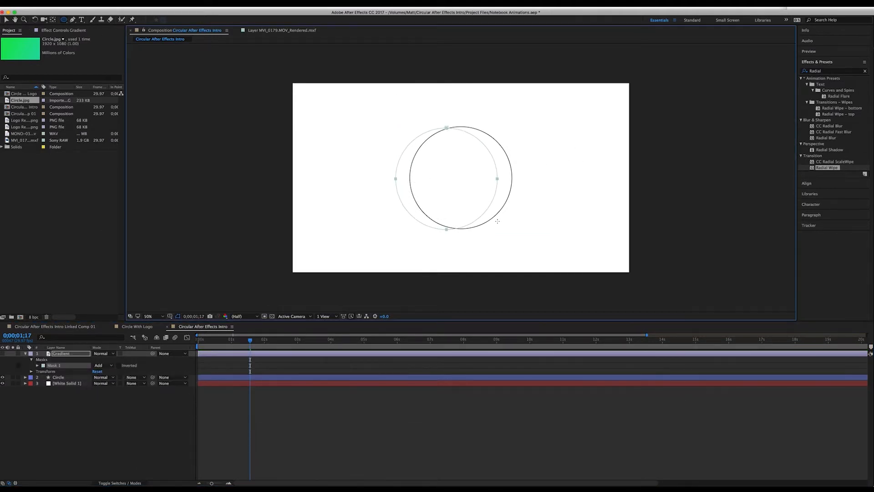
key(v)
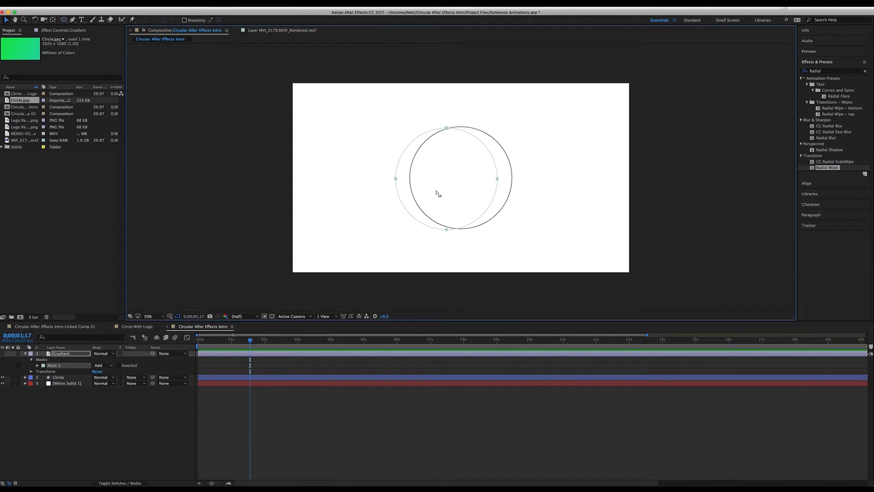
Move the Gradient layer's mask so it lines up exactly with the black circle outline
click(455, 190)
double_click(447, 131)
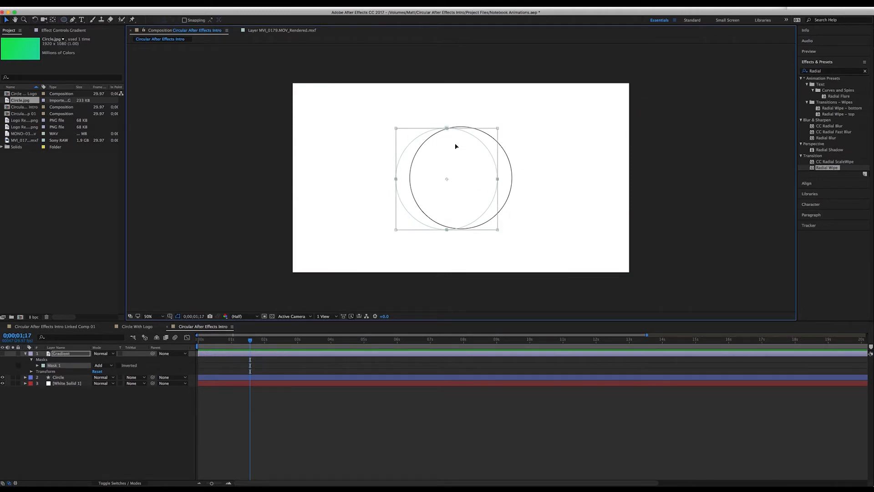
drag(465, 164, 474, 164)
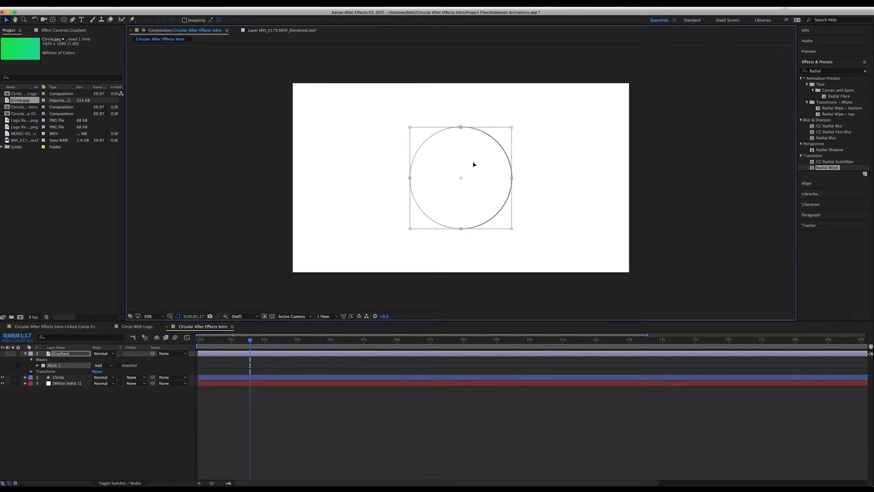
key(slash)
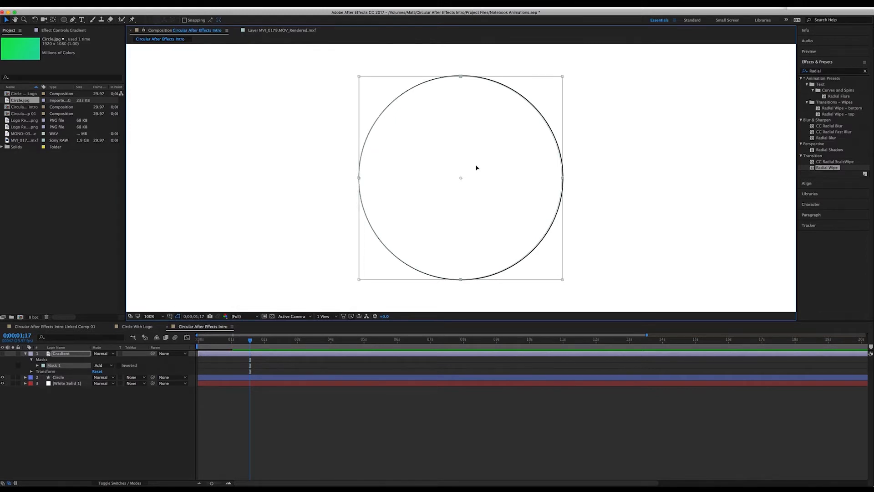
click(487, 392)
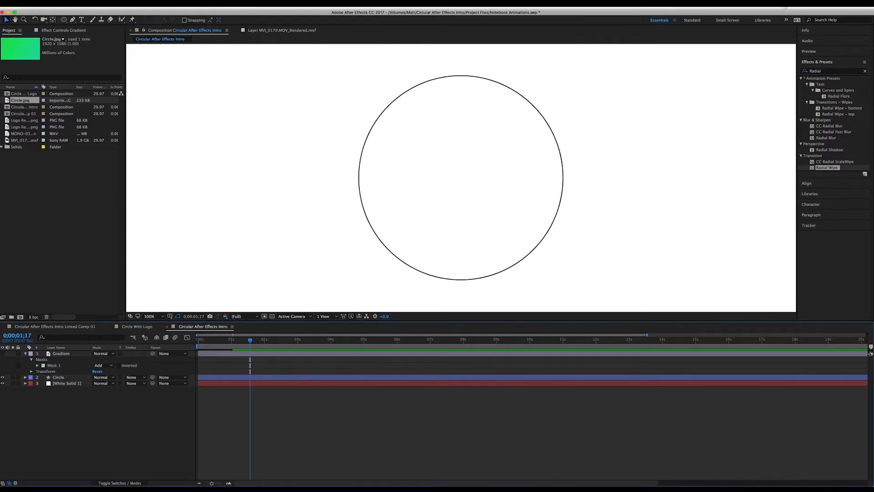
Make the Gradient layer visible again and inspect how its masked circle fits the black outline
click(61, 366)
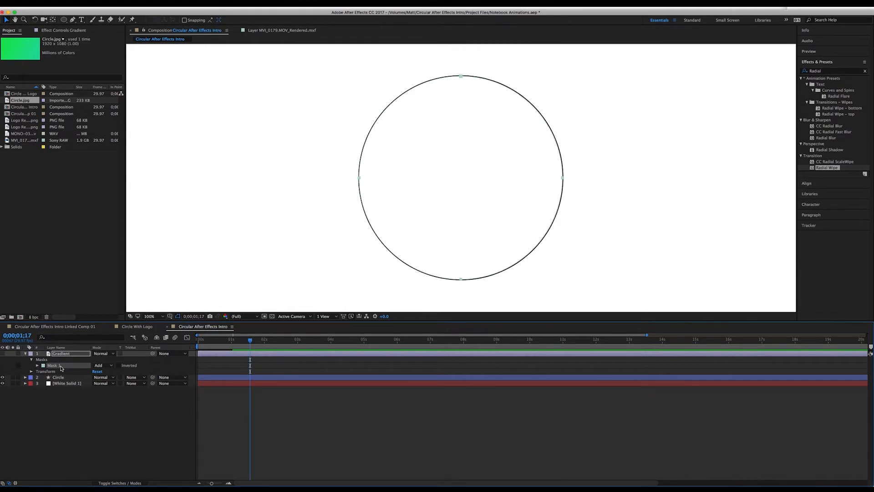
click(75, 420)
click(63, 354)
click(3, 354)
click(47, 417)
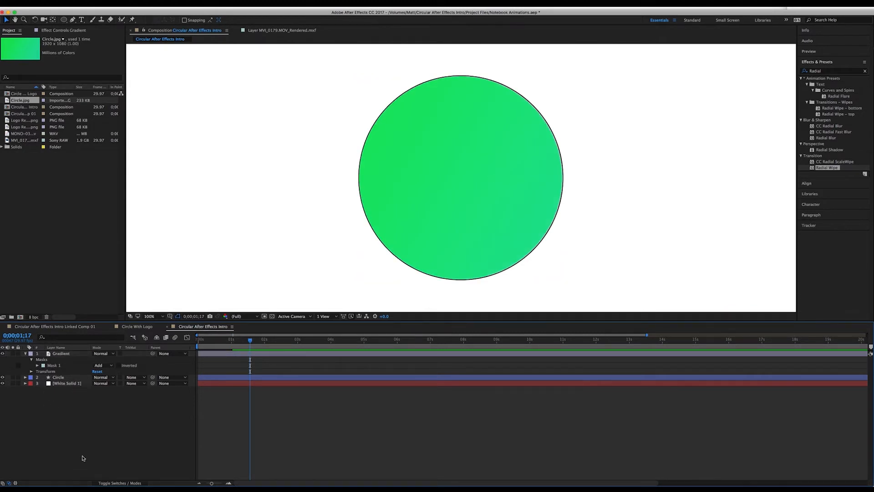
scroll(564, 97, down, 3)
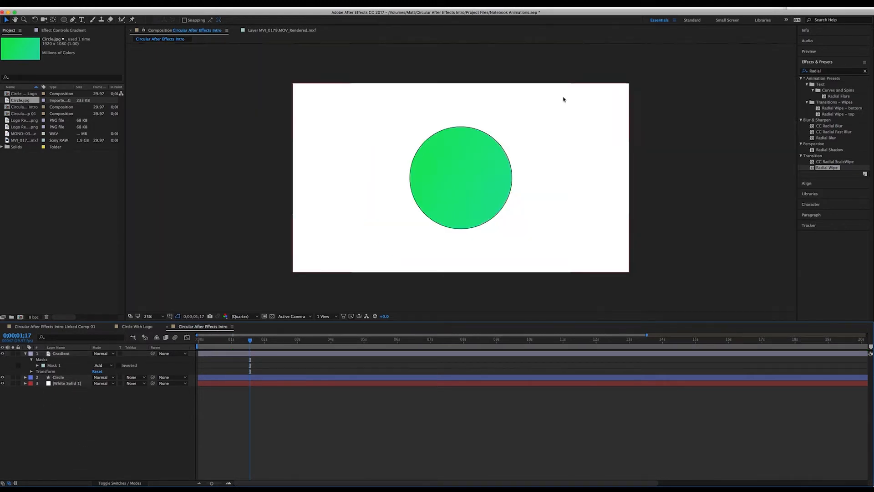
key(slash)
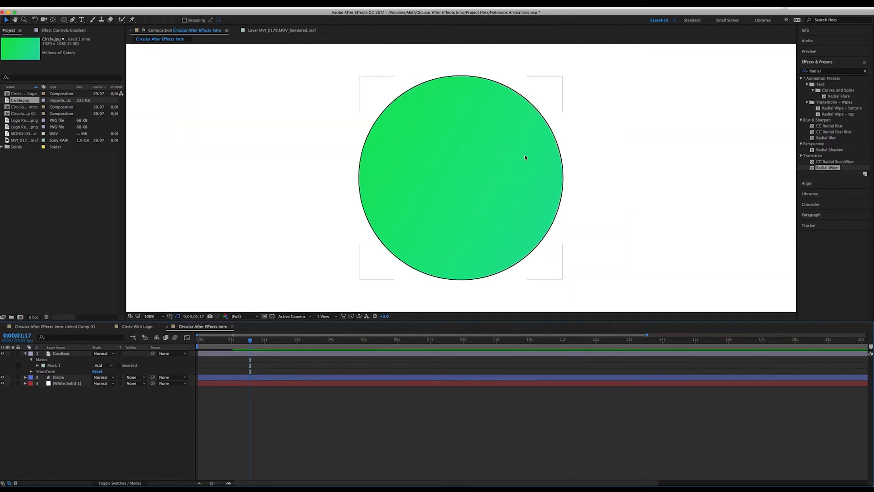
Set the Gradient layer's Scale to 58%
click(54, 354)
key(s)
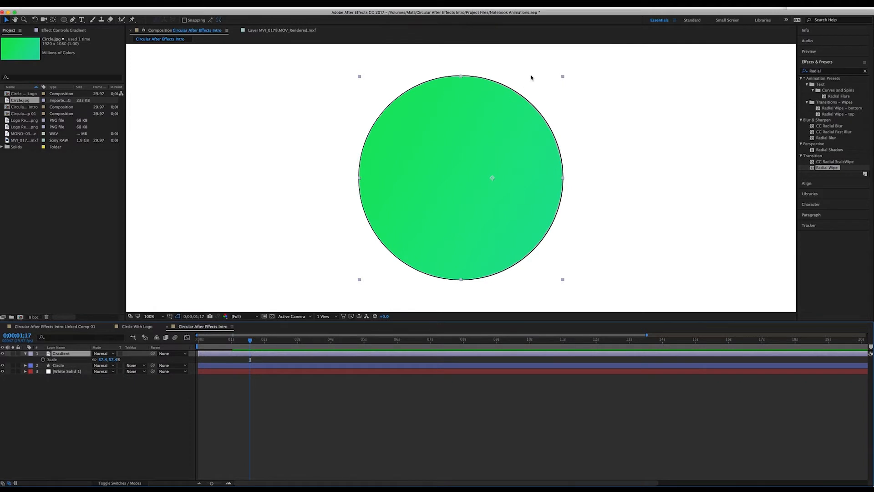
click(119, 360)
text(58)
key(Return)
click(410, 449)
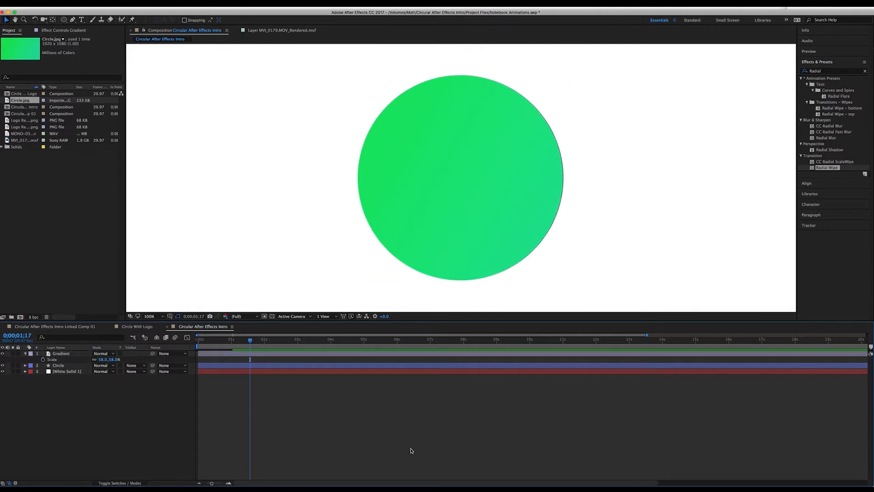
Nudge the Gradient layer slightly right so it covers the black outline, and check its edges
click(116, 359)
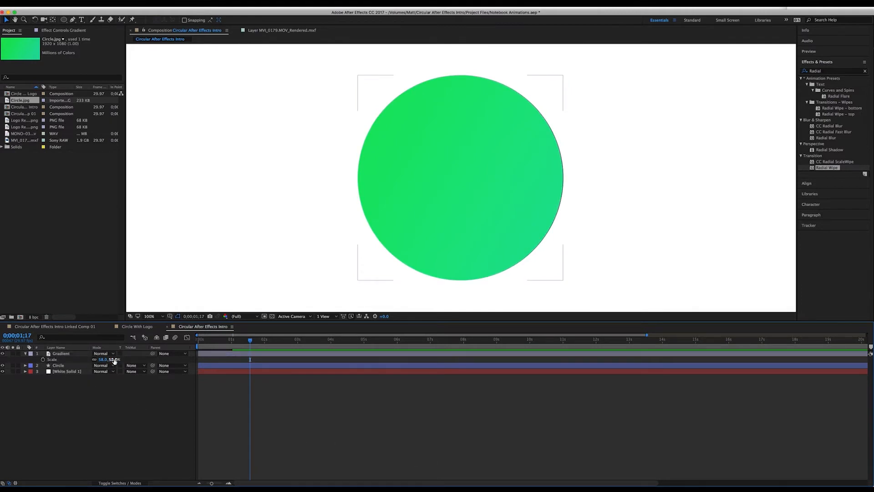
click(189, 414)
click(68, 355)
key(Return)
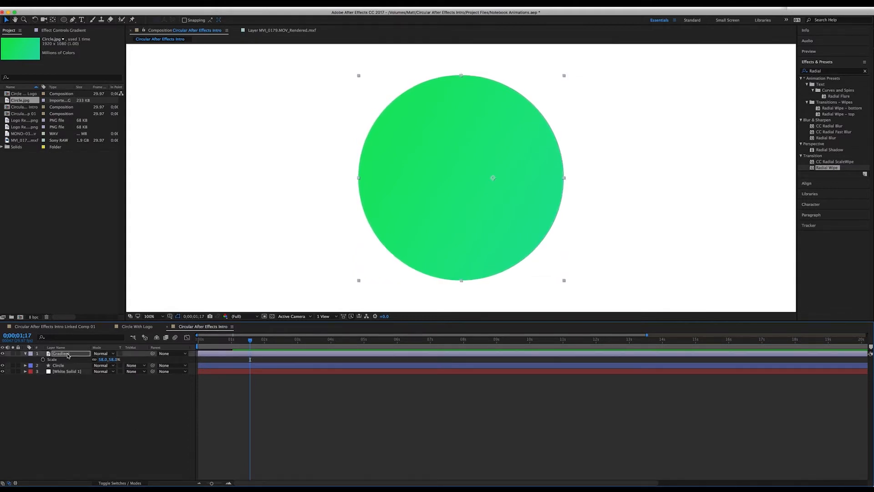
click(110, 416)
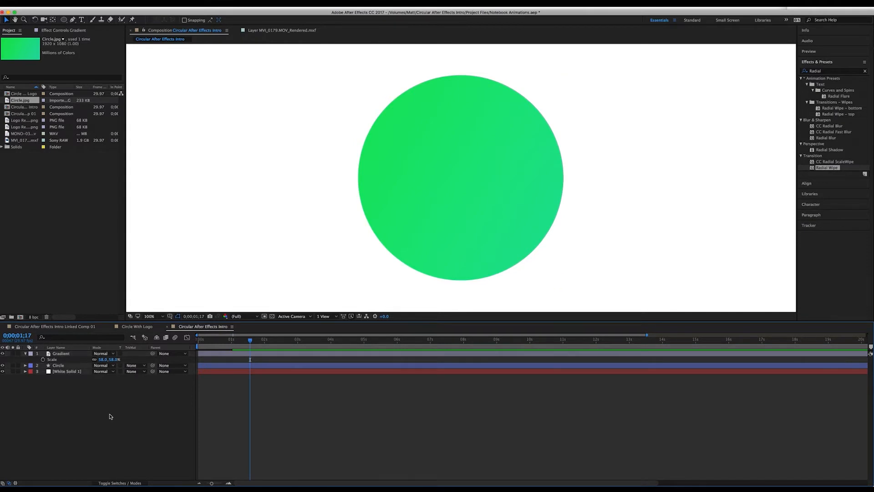
scroll(424, 212, down, 3)
scroll(424, 212, up, 3)
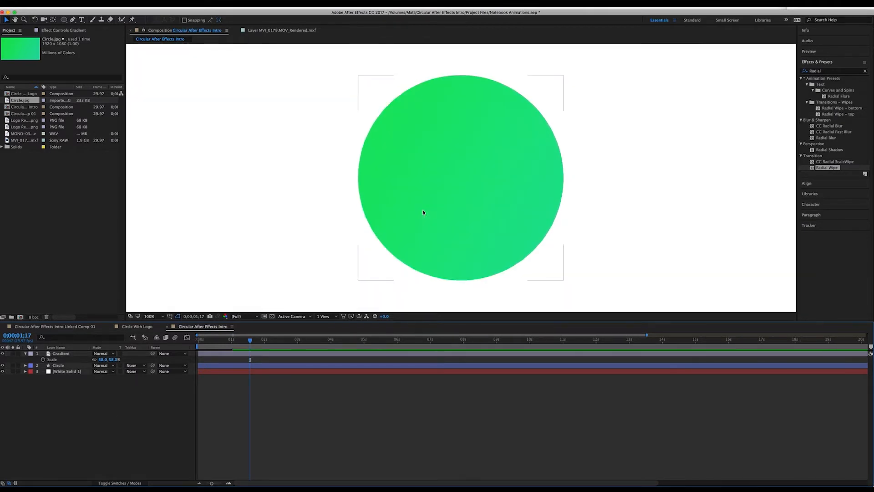
scroll(422, 212, down, 2)
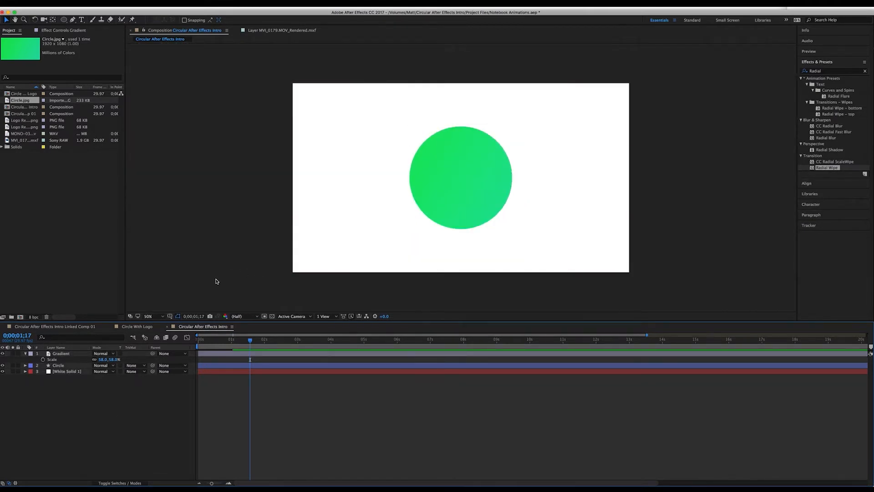
click(62, 354)
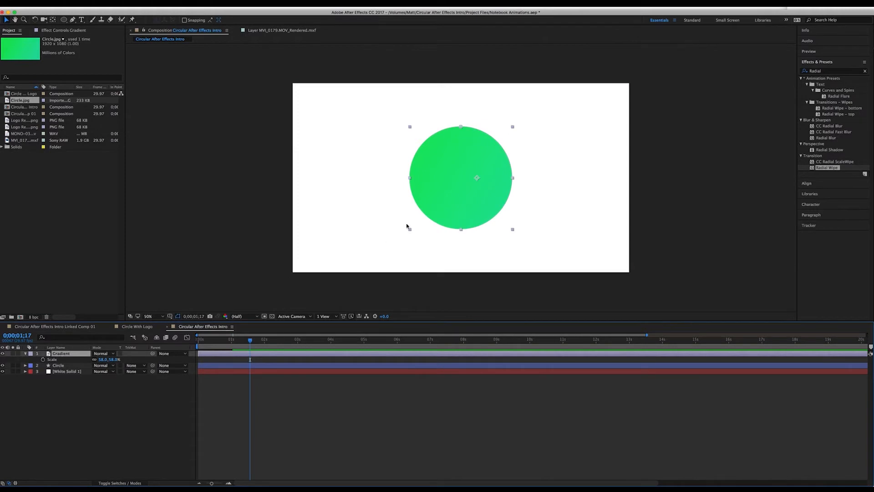
click(90, 423)
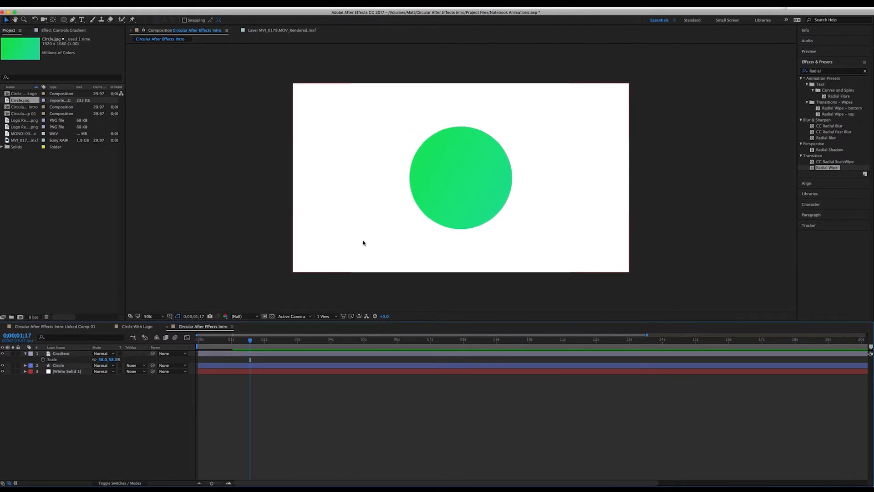
click(58, 353)
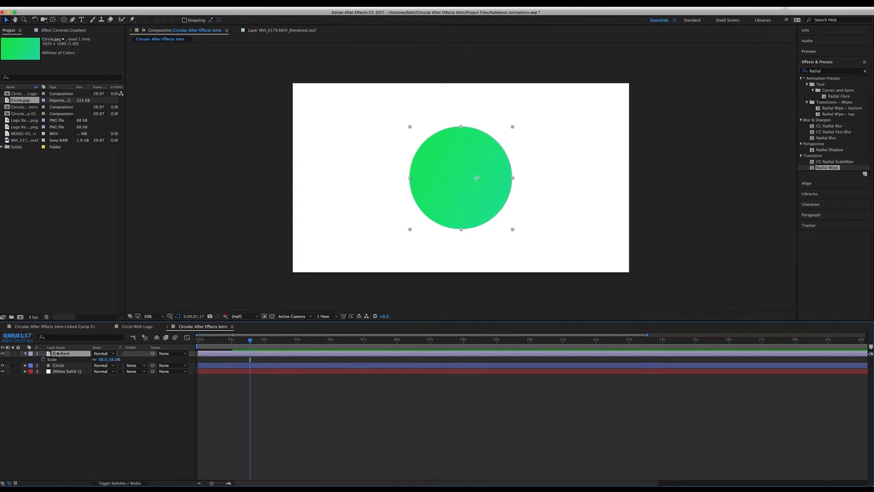
Duplicate the Circle layer, place the copy above the Gradient layer and rename it "Fill Matte"
click(58, 366)
key(ctrl+d)
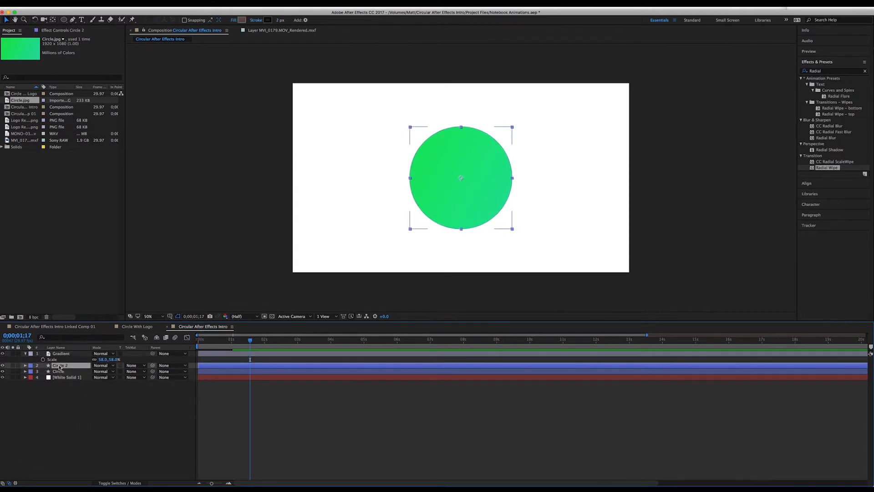
drag(59, 365, 65, 354)
key(Return)
text(Fi)
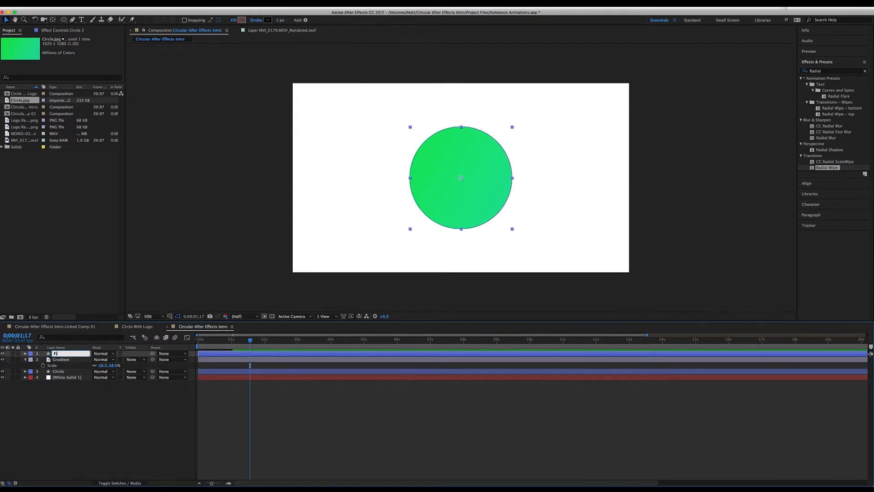
text(ll Matte)
key(Return)
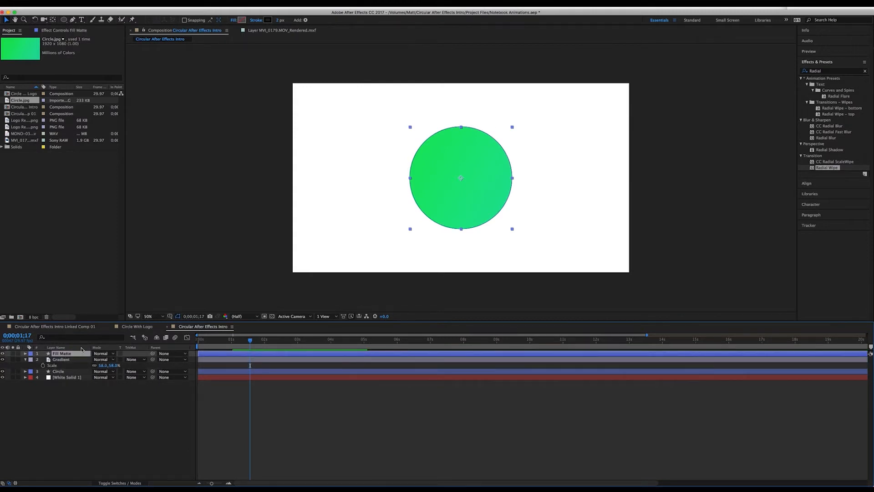
Set the Fill Matte layer's shape fill color to white (FFFFFF)
click(70, 360)
click(68, 354)
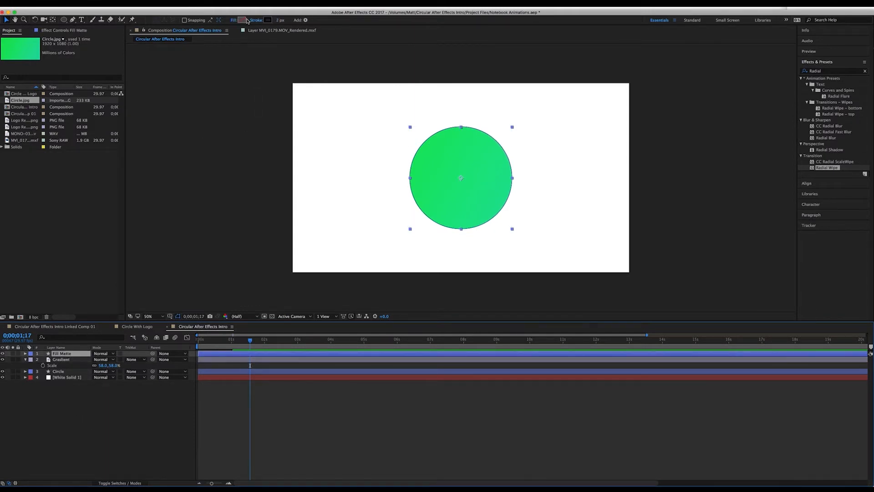
click(246, 20)
drag(419, 222, 340, 187)
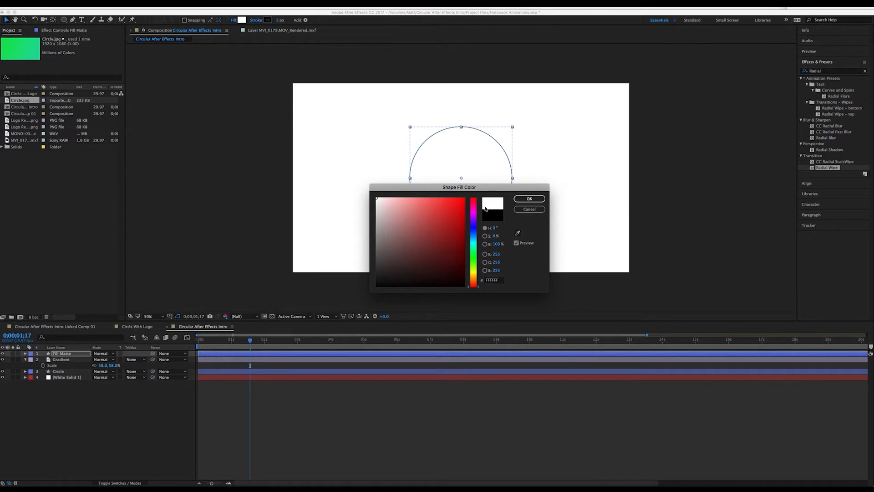
click(529, 199)
Remove the stroke from the Fill Matte circle by setting its stroke type to None
click(268, 20)
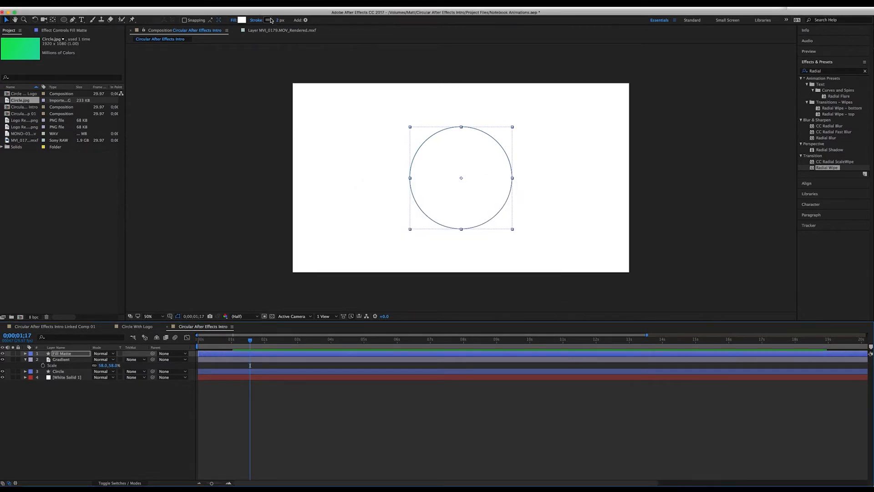
click(529, 209)
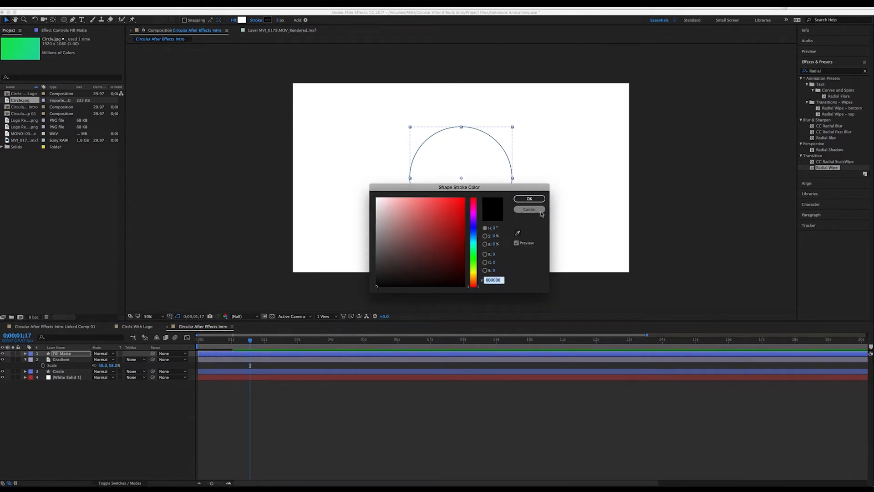
click(253, 22)
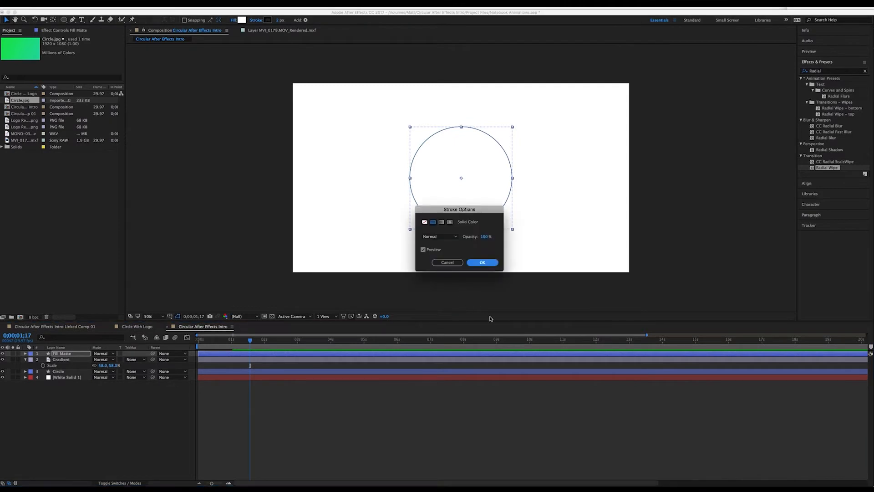
click(425, 222)
click(485, 261)
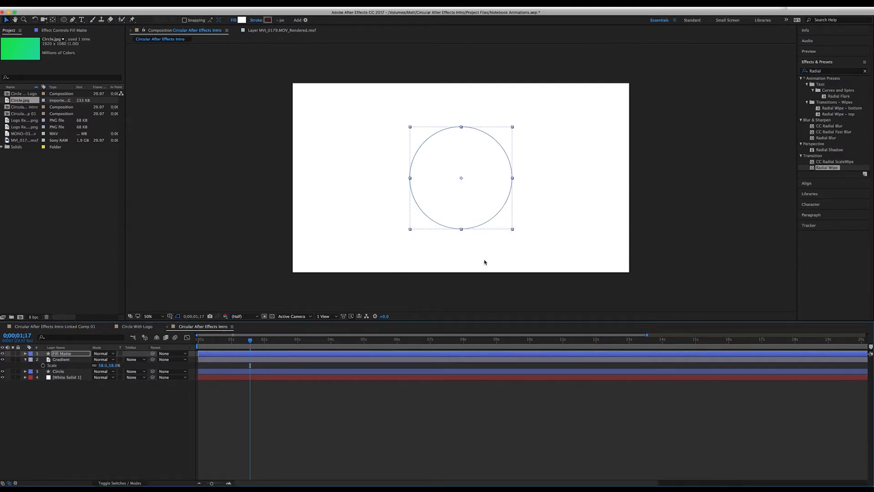
click(27, 396)
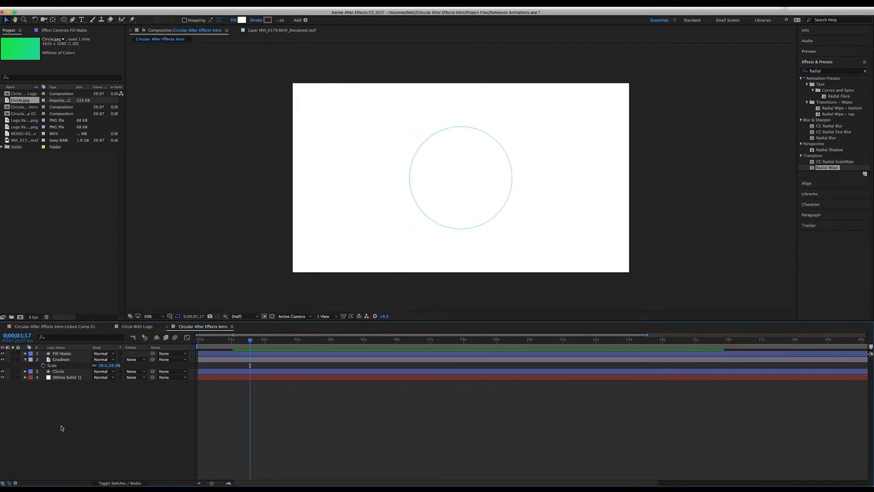
Set the Fill Matte layer's Scale to 105%
click(65, 355)
key(s)
click(105, 359)
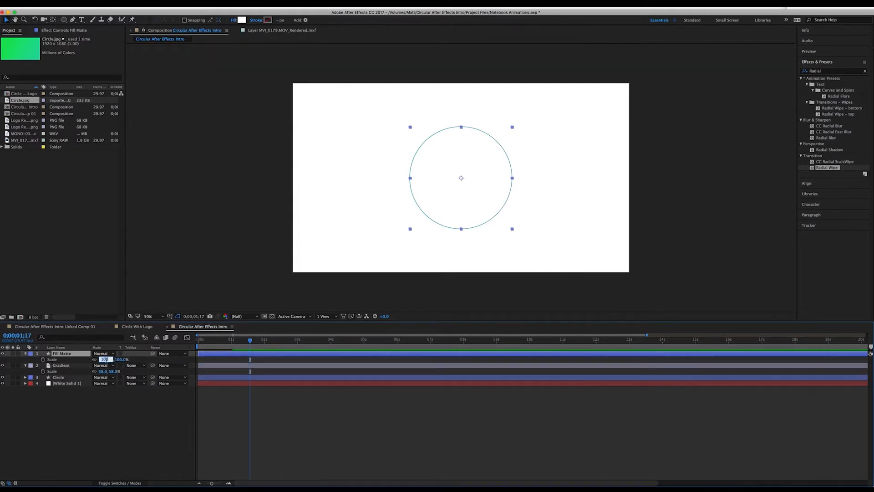
text(105)
key(Return)
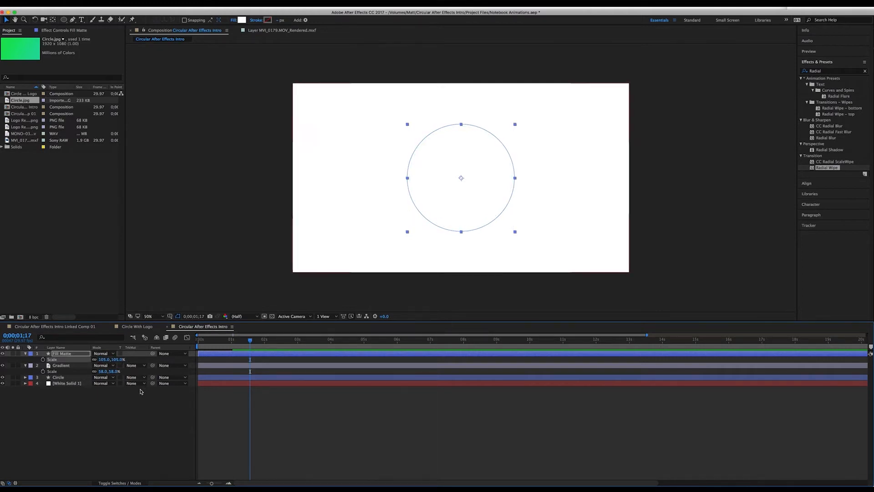
click(151, 408)
Go to the 1-second mark and hide the Gradient and Fill Matte layers
click(232, 342)
click(231, 341)
click(2, 366)
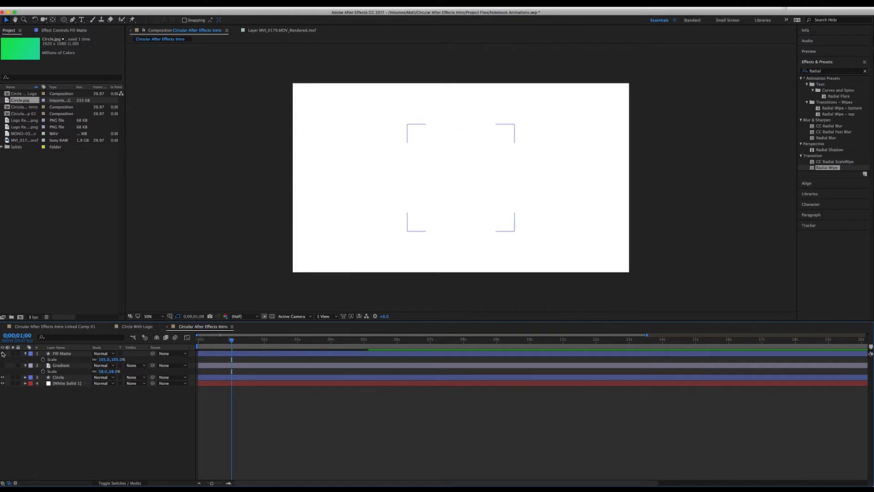
click(2, 353)
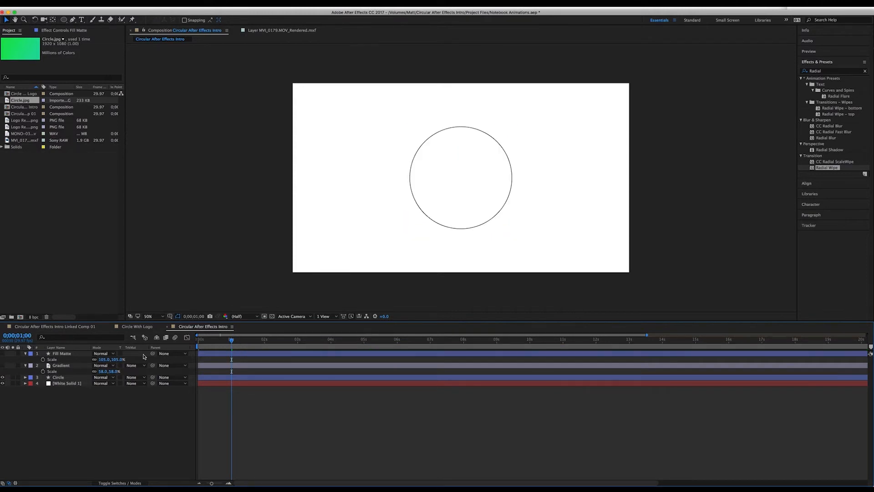
Keyframe the Fill Matte layer's Scale at 105% at 0;00;01;01 and at 0% at 0;00;02;00
drag(201, 343, 233, 346)
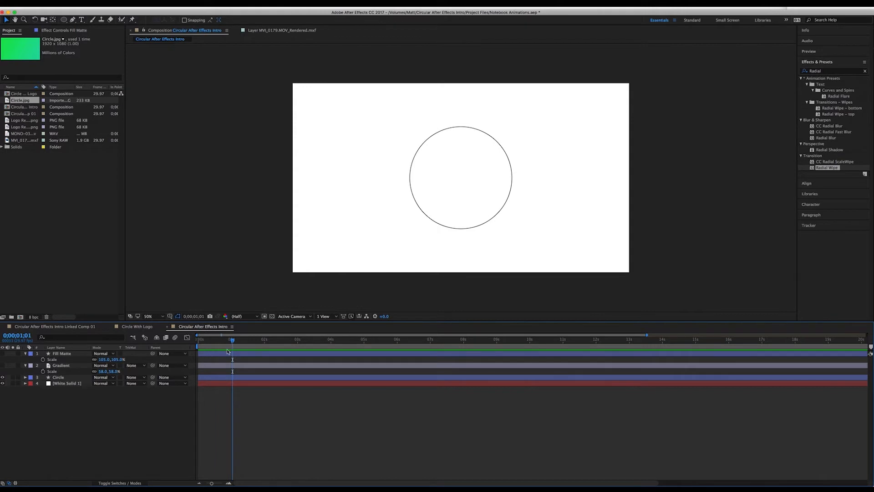
click(65, 354)
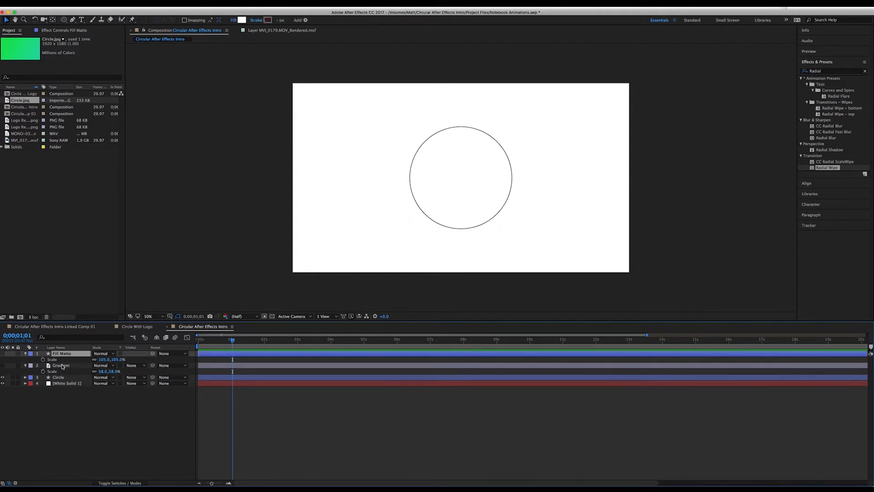
click(43, 360)
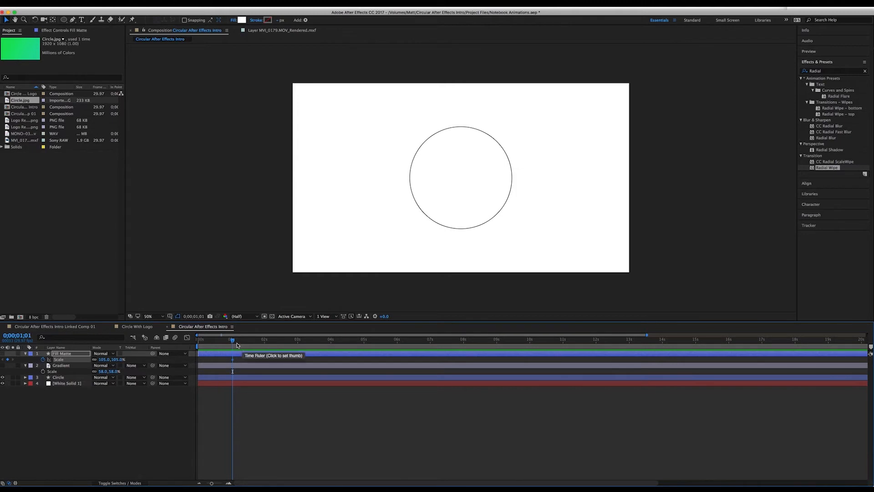
drag(234, 344, 267, 348)
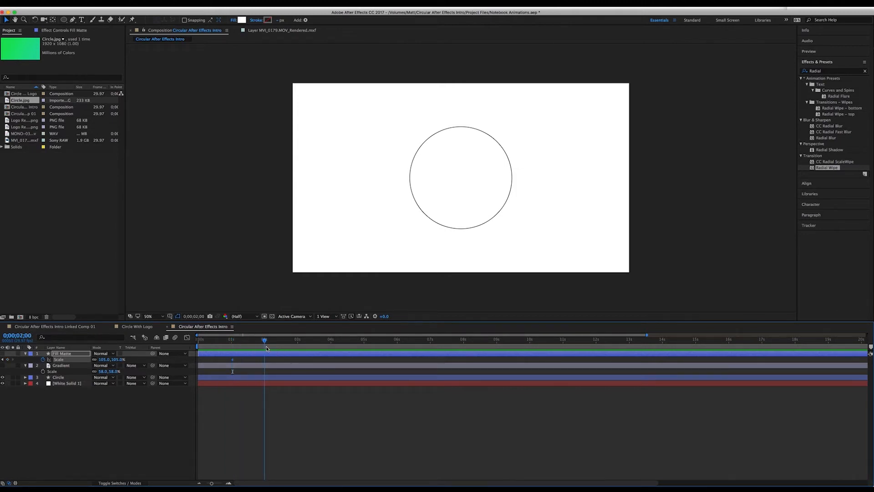
click(103, 359)
text(0)
key(Return)
Show the Gradient layer again, set its track matte to Alpha Inverted Matte "Fill Matte", and scrub through the animation
click(3, 365)
click(134, 365)
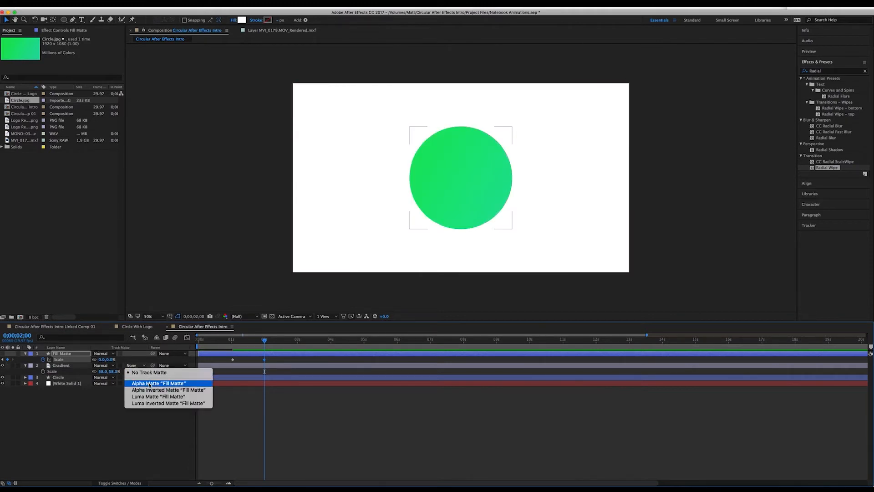
click(150, 390)
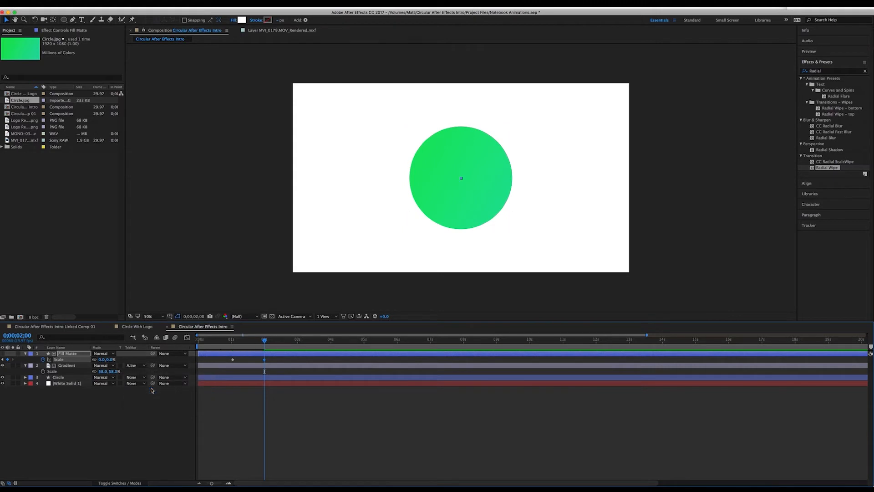
drag(264, 341, 219, 346)
click(264, 406)
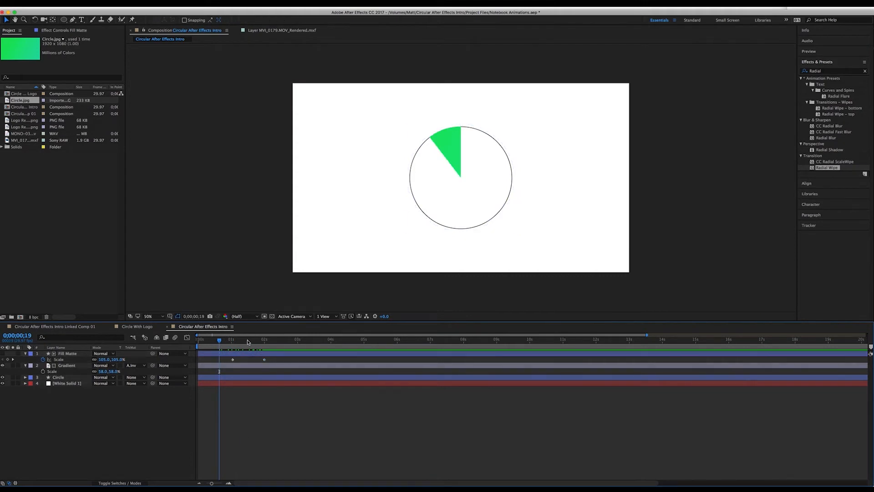
drag(218, 343, 214, 342)
Delete the Radial Wipe effect from the Fill Matte layer
click(67, 366)
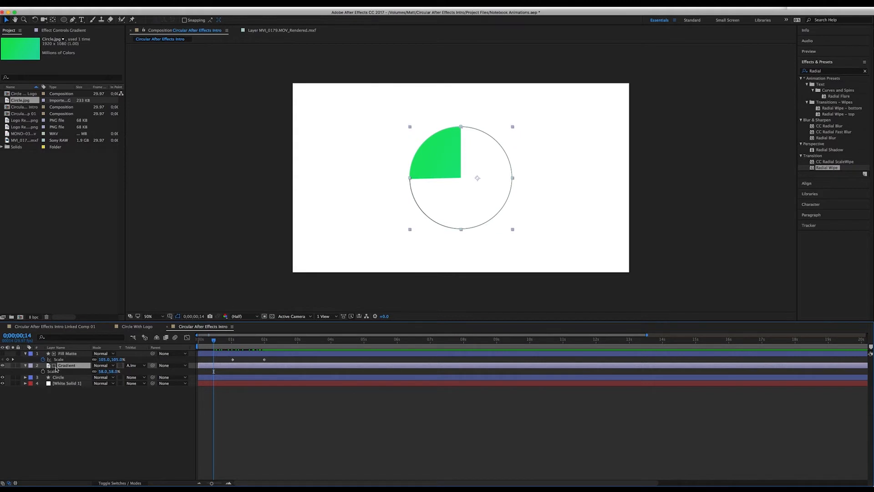
click(65, 355)
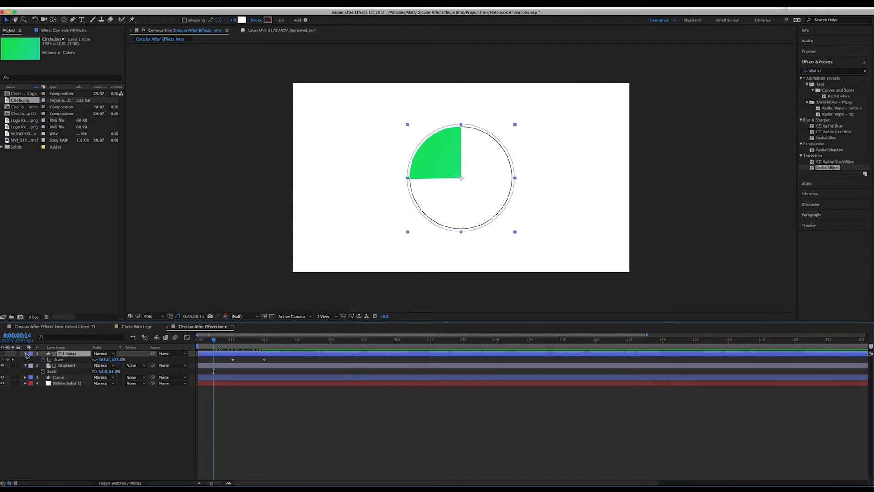
click(25, 354)
click(26, 354)
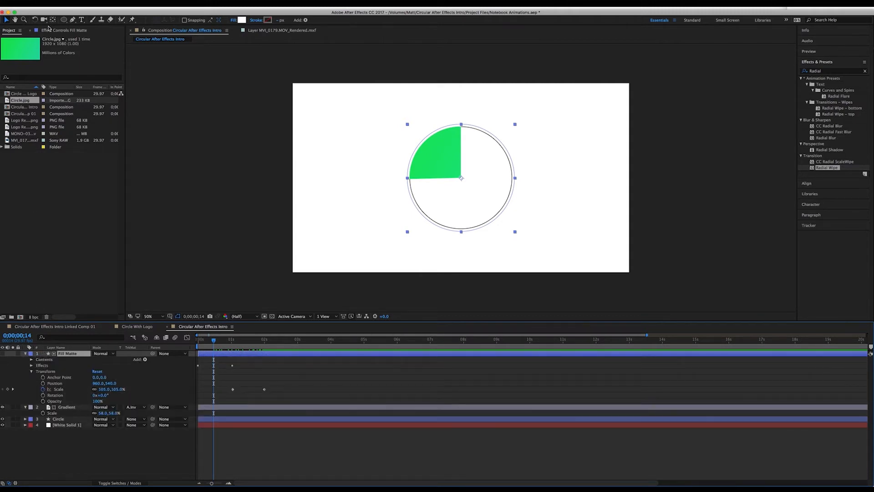
click(49, 29)
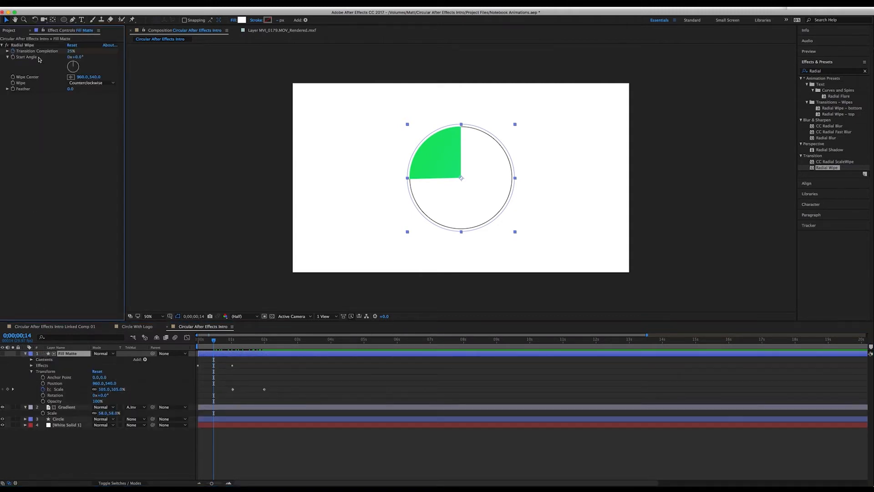
click(30, 46)
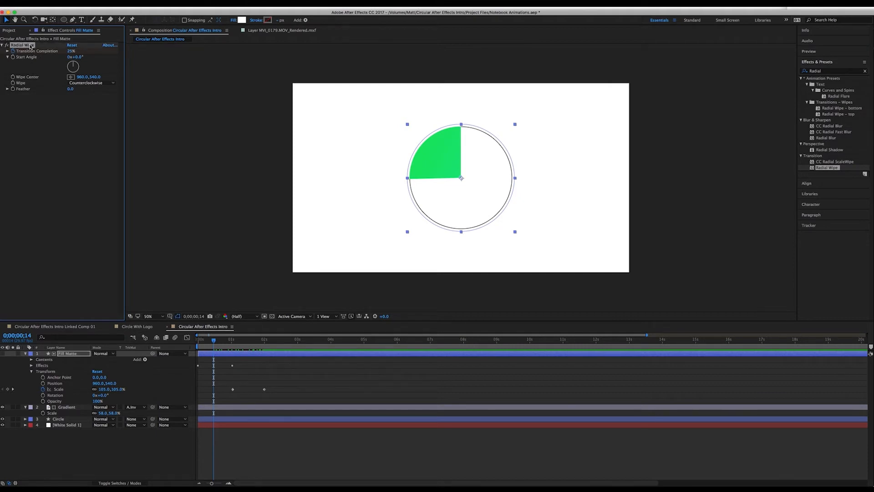
key(Delete)
click(281, 452)
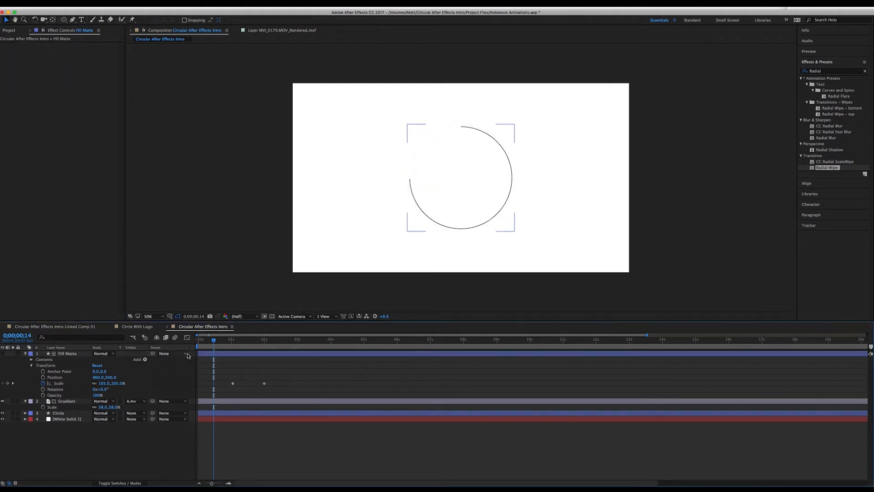
Scrub through the fill animation and apply Easy Ease to both of Fill Matte's Scale keyframes
drag(212, 342, 272, 340)
drag(223, 371, 273, 395)
right_click(265, 384)
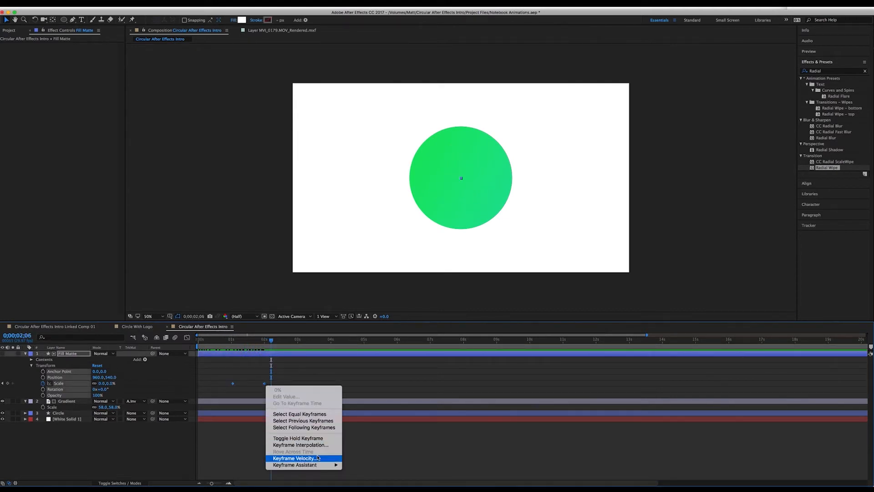
mouse_move(313, 466)
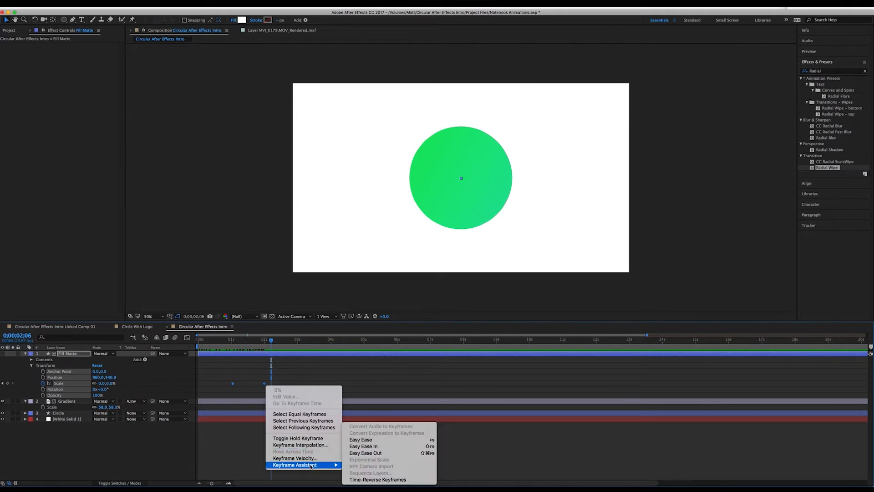
click(374, 440)
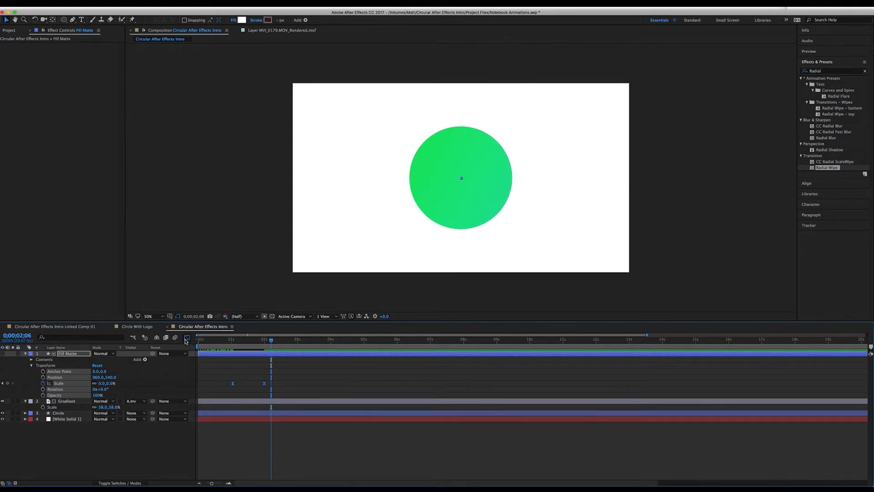
Display the speed graph for the Fill Matte layer's Scale property on its own
click(186, 338)
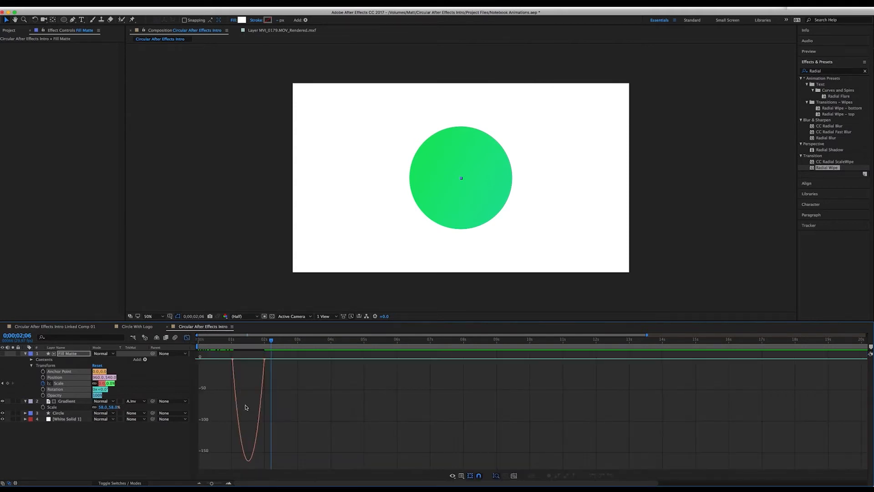
click(473, 476)
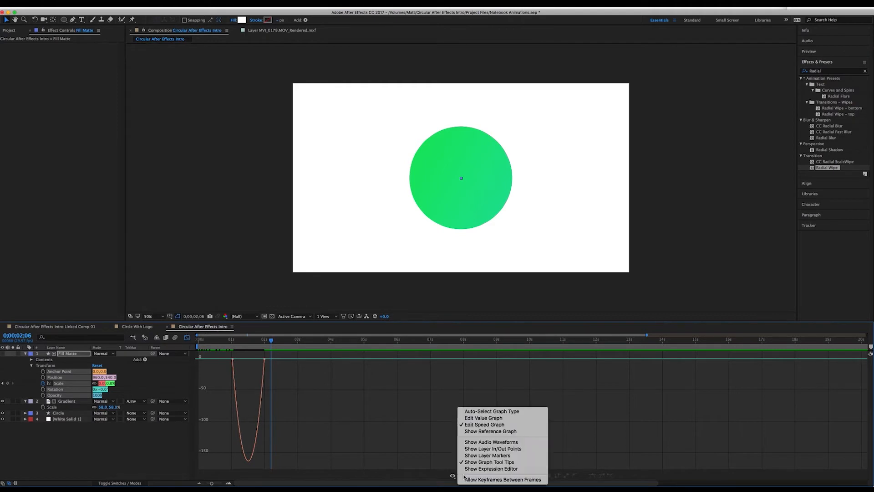
click(483, 424)
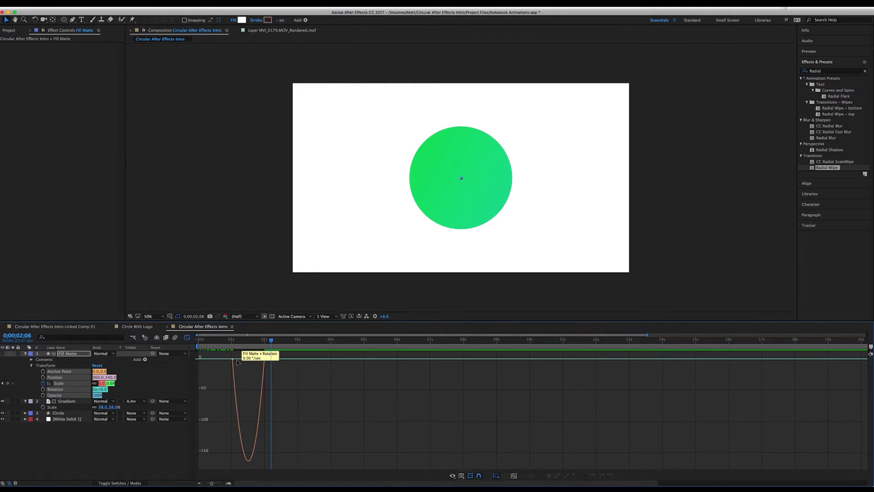
click(76, 388)
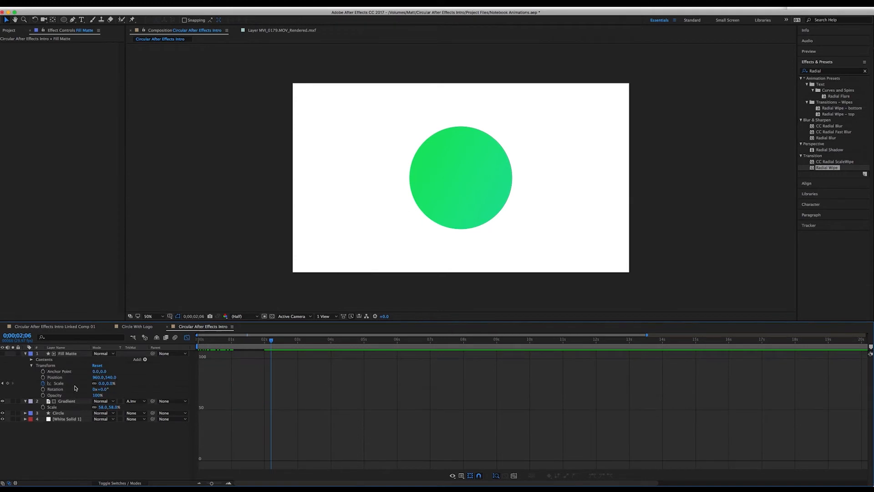
click(60, 384)
Extend the last Scale keyframe's ease handle toward the first keyframe and preview the animation from the start
click(233, 360)
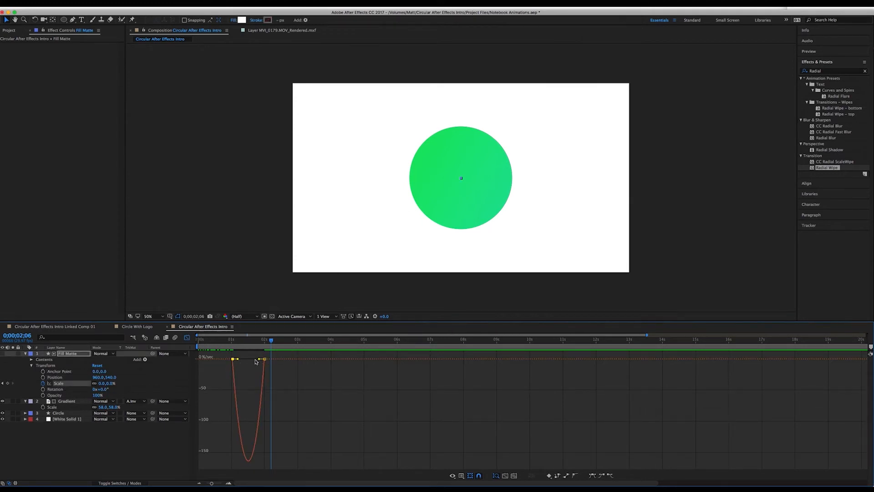
drag(261, 361, 225, 340)
key(Home)
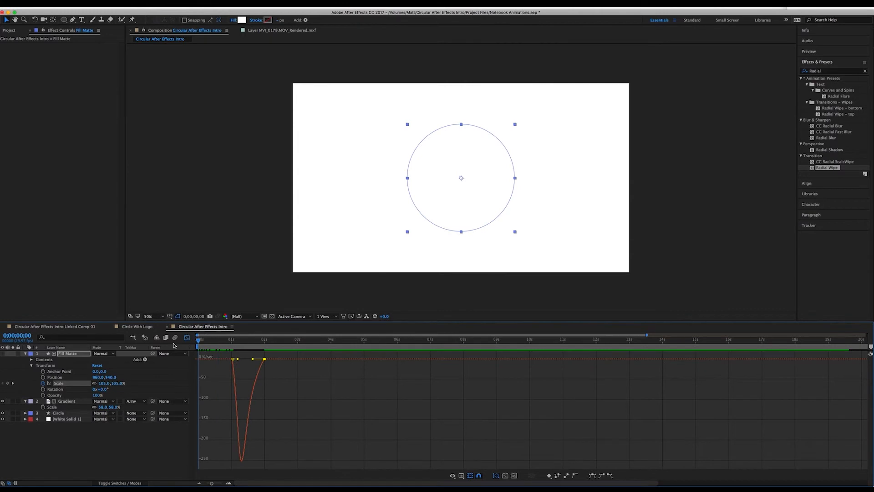
click(229, 263)
key(space)
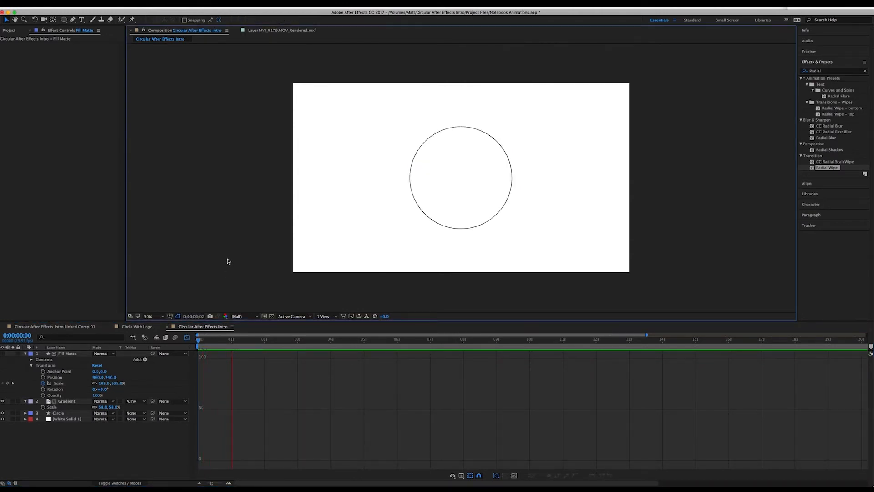
Shorten the last Scale keyframe's ease handle in Fill Matte's speed graph and preview the fill
click(187, 337)
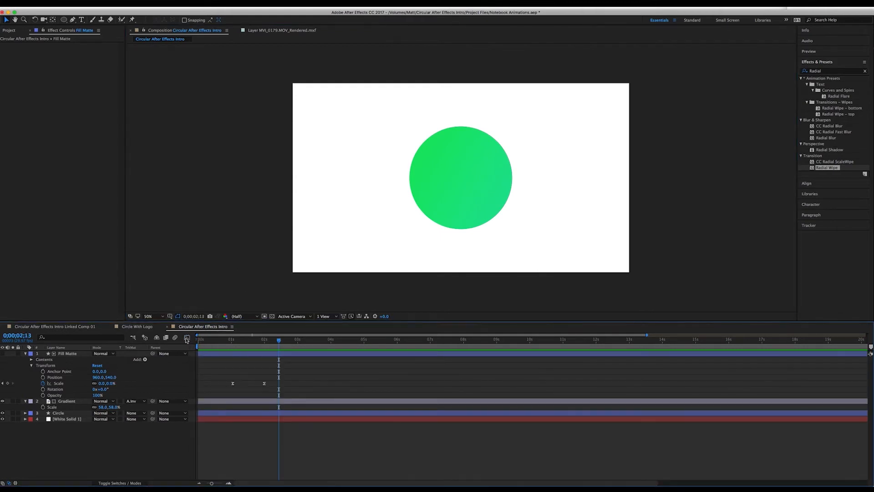
click(188, 339)
click(81, 384)
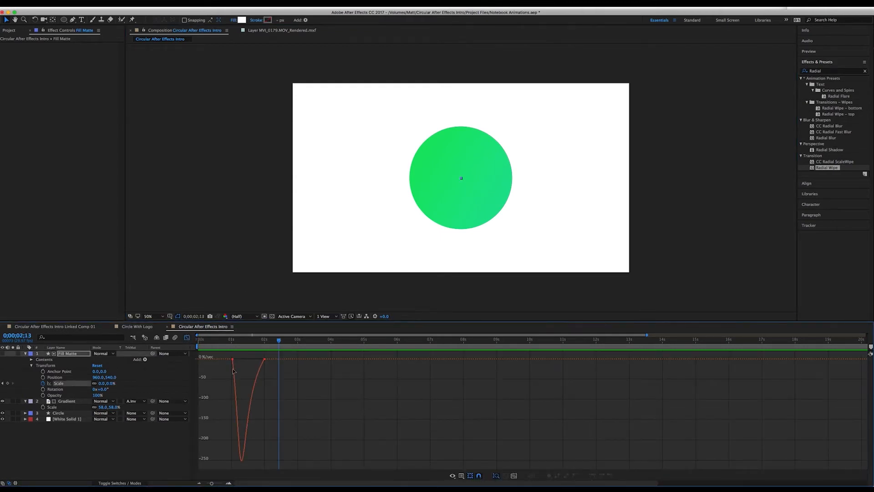
drag(254, 360, 165, 353)
key(space)
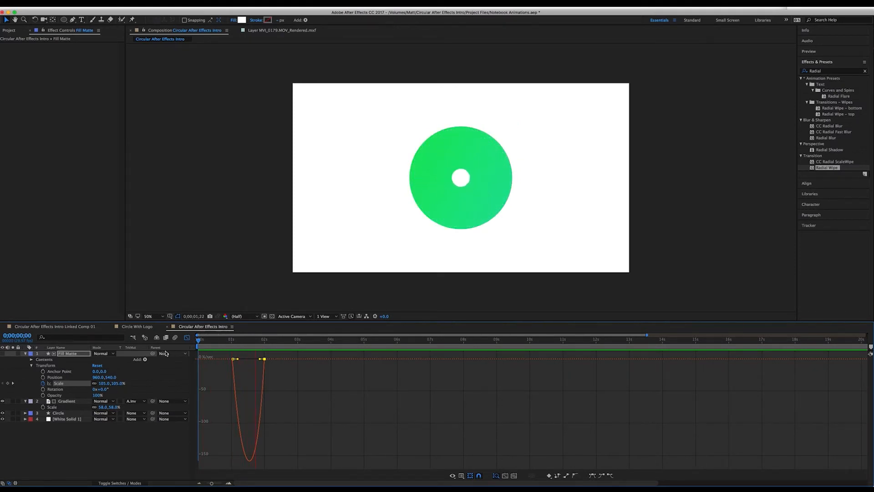
click(230, 340)
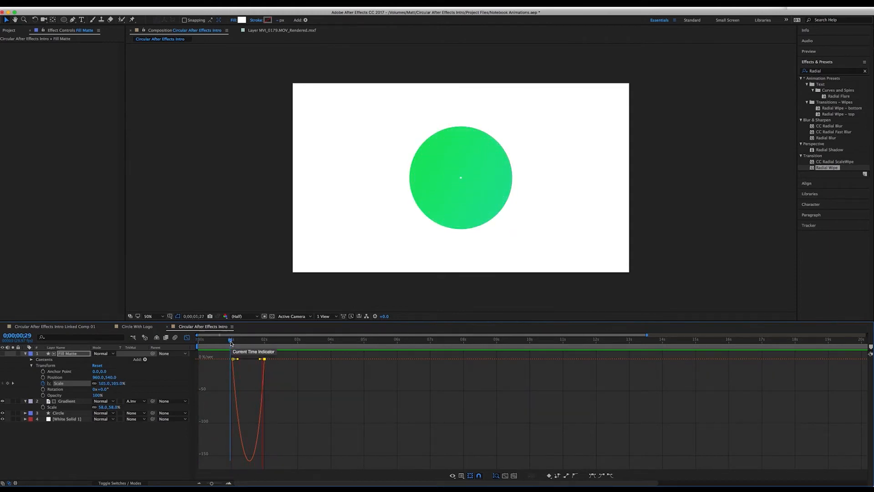
key(space)
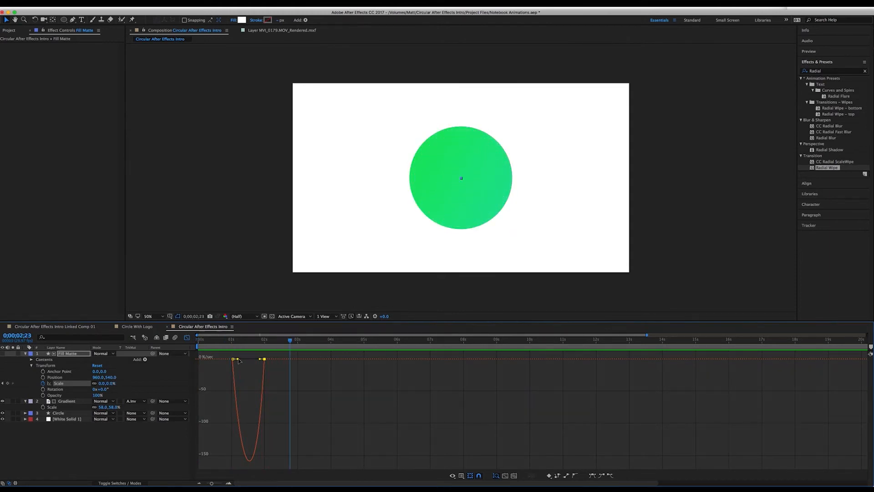
Reshape Fill Matte's Scale speed curve so the fill starts fast and eases out longer, preview it, and save the project
drag(239, 360, 256, 360)
click(231, 342)
click(224, 345)
key(space)
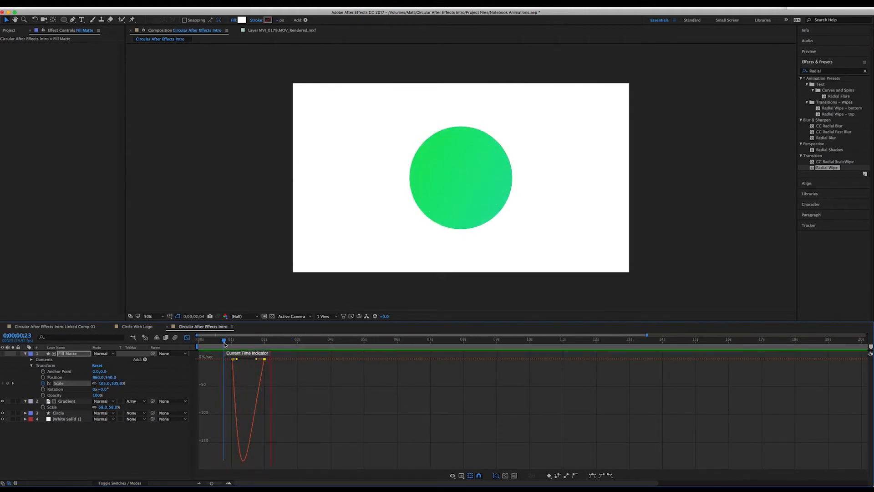
drag(225, 345, 284, 346)
key(super+s)
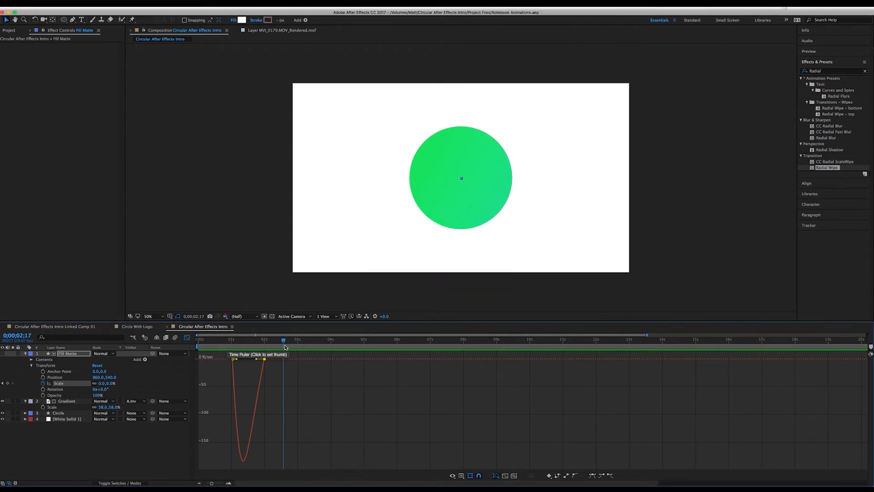
Collapse the properties of the Fill Matte and Gradient layers
click(95, 448)
click(26, 354)
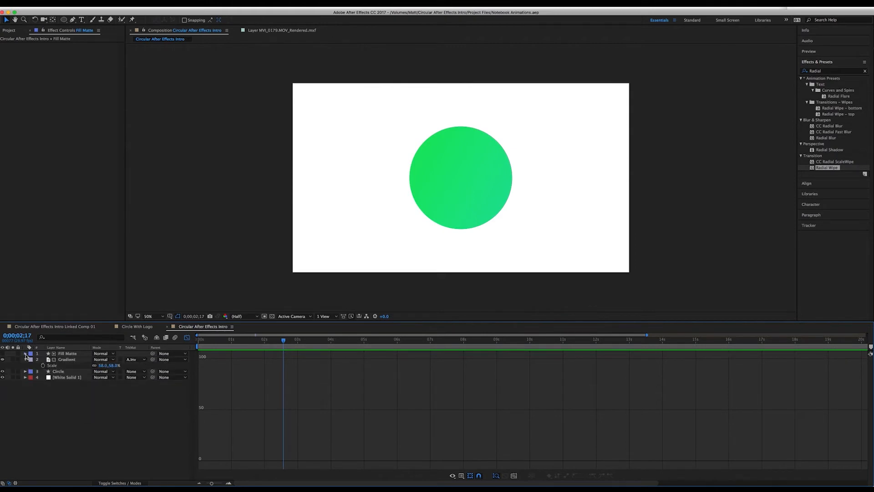
click(73, 359)
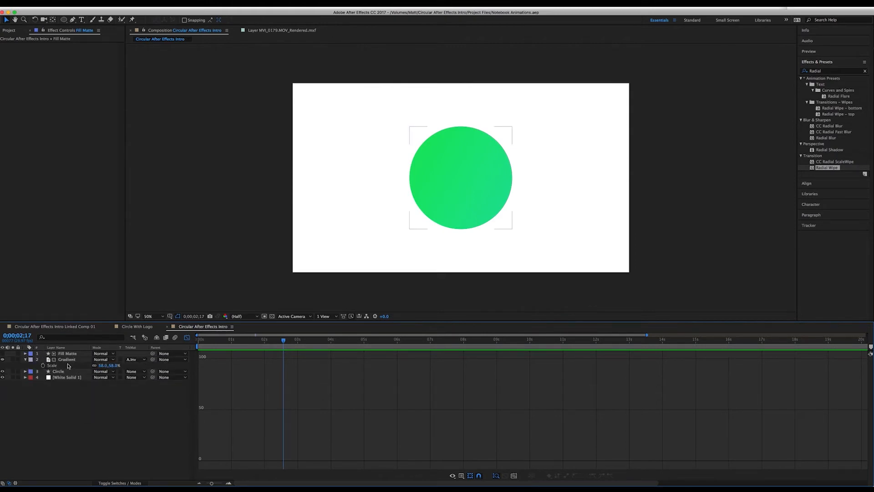
click(25, 360)
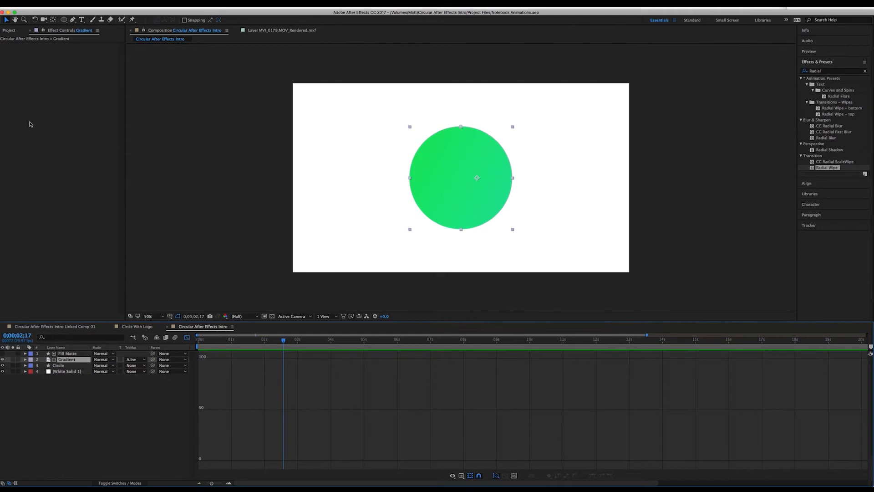
Add Logo Redesign.png to the composition and shrink it to fit inside the green circle
click(9, 30)
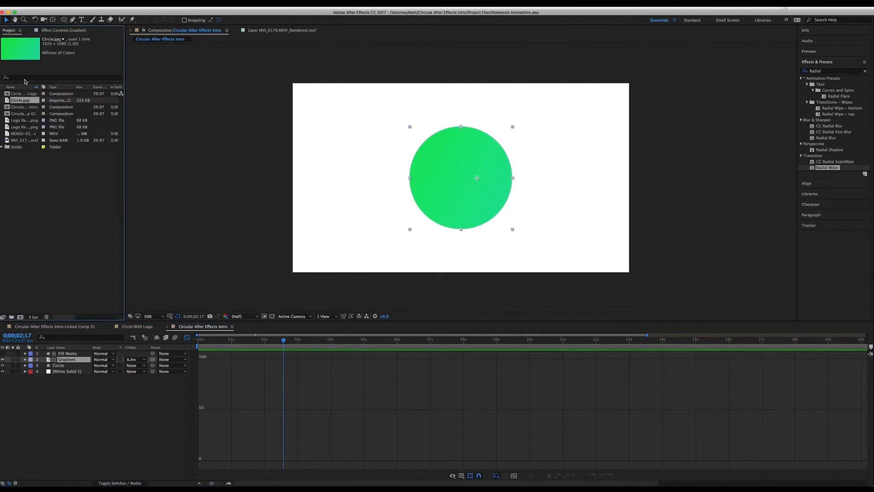
click(24, 121)
drag(25, 121, 361, 163)
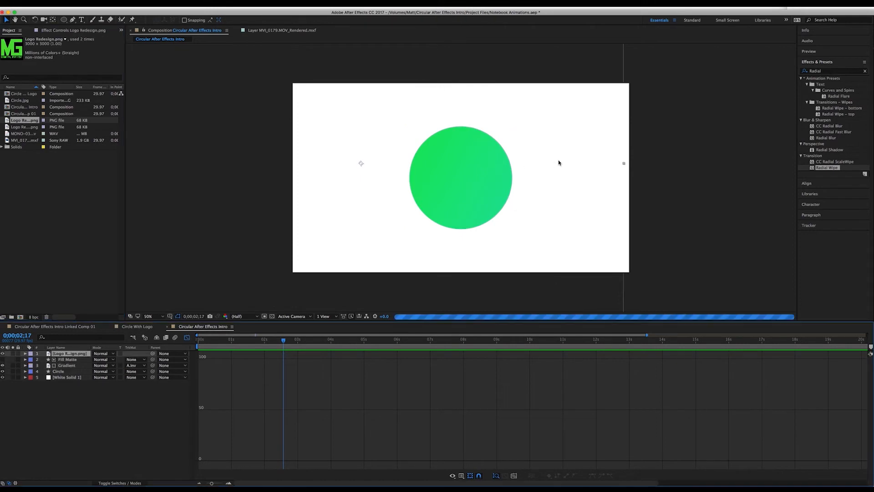
drag(623, 164, 467, 192)
Set the logo's Position to 960, 540 and enlarge it slightly within the circle
key(p)
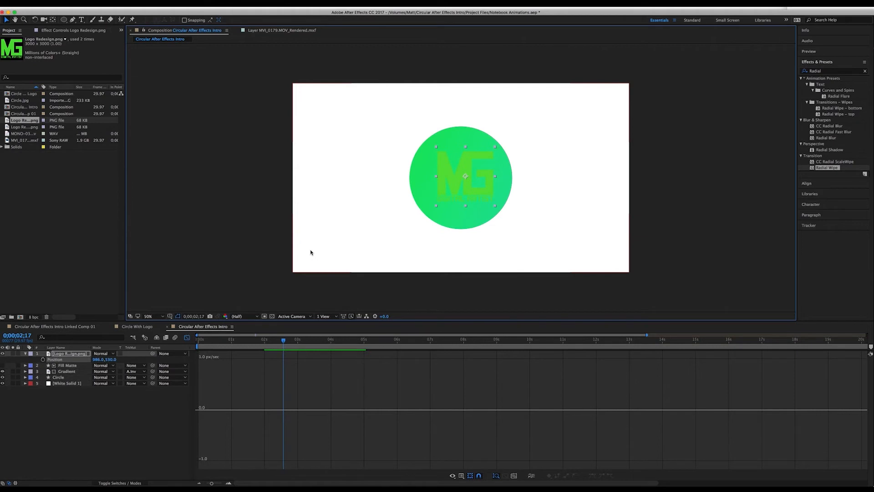
click(98, 359)
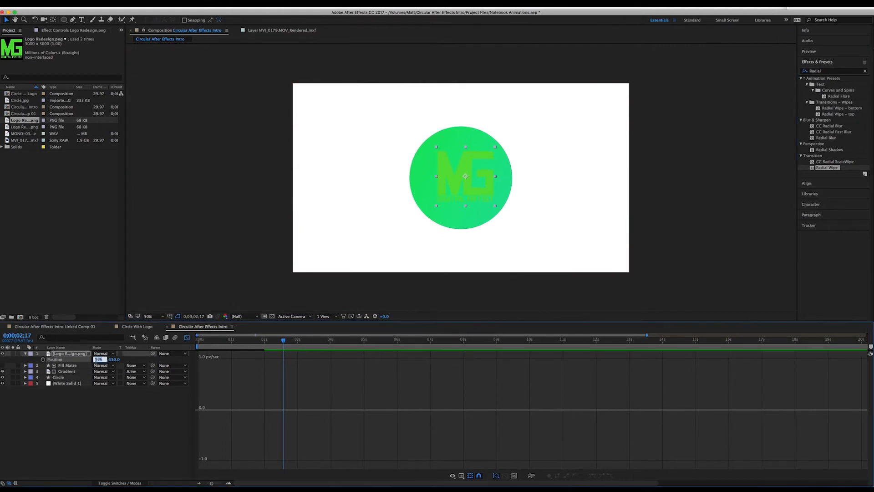
key(Tab)
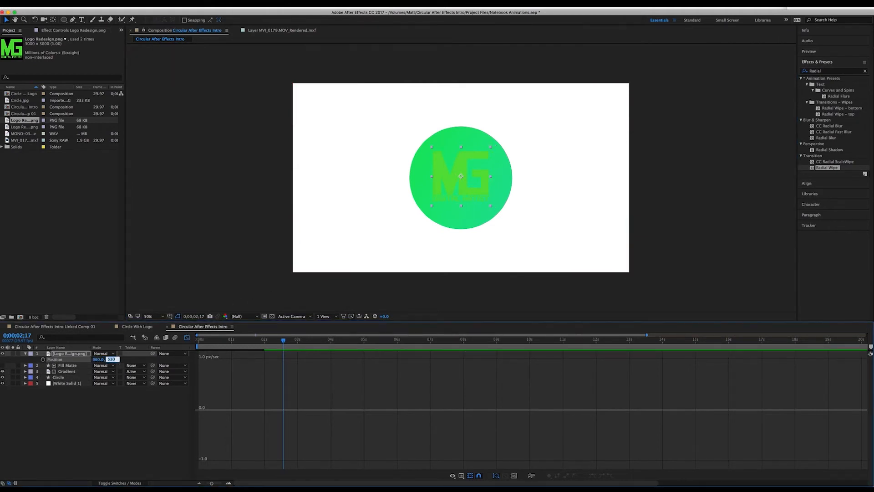
text(540)
key(Return)
drag(491, 209, 498, 213)
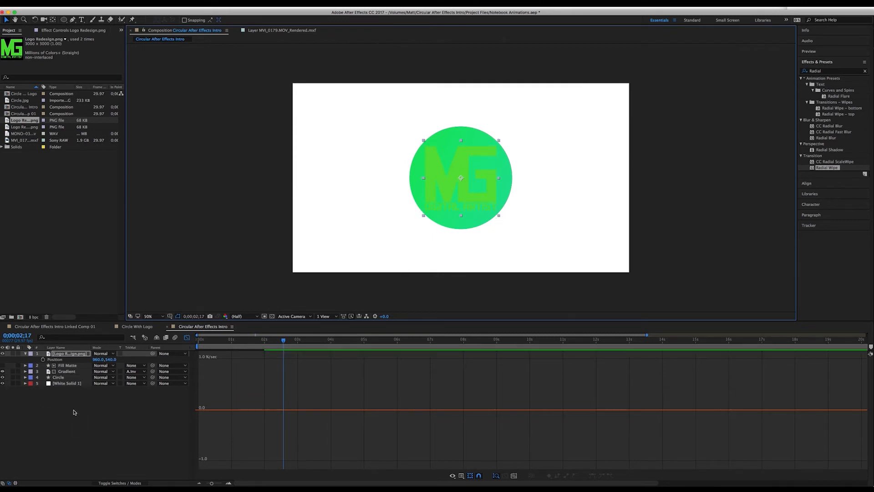
click(453, 296)
Find the Fill effect and apply it to the logo layer
click(844, 71)
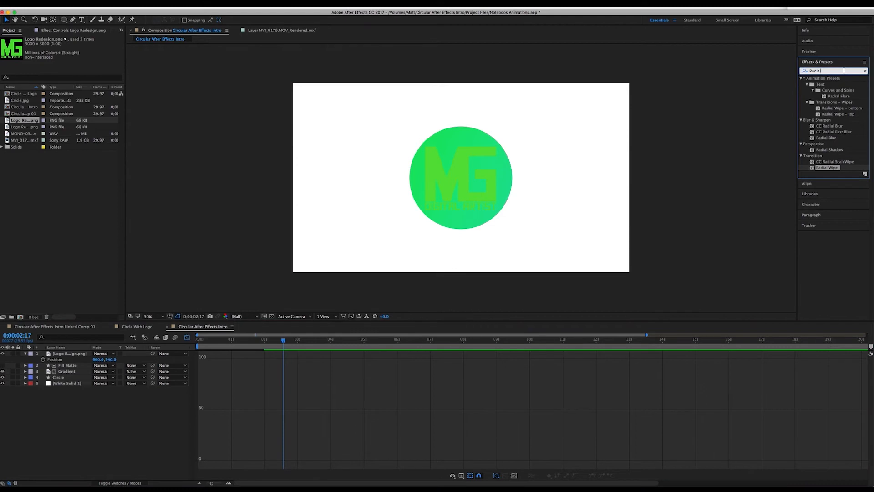
key(BackSpace)
key(BackSpace)
key(BackSpace)
key(BackSpace)
key(BackSpace)
key(BackSpace)
text(fill)
drag(819, 114, 481, 169)
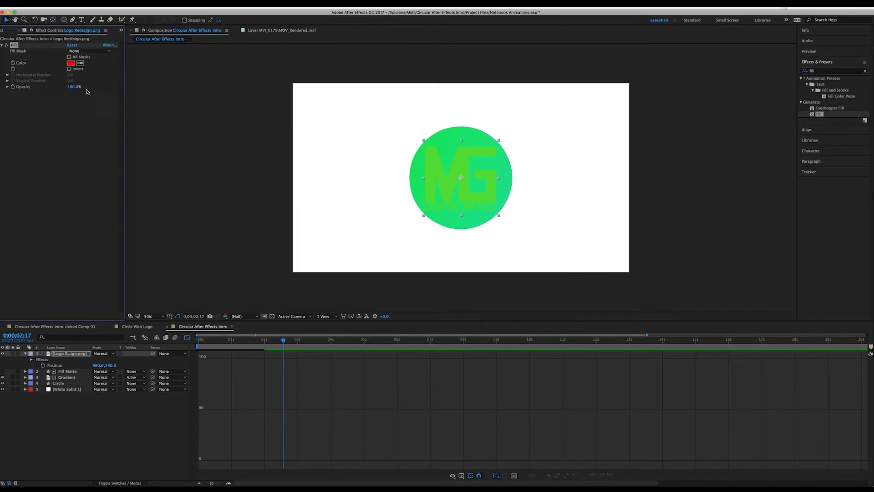
Set the logo's Fill effect color to white
click(70, 62)
drag(408, 244, 345, 190)
click(529, 199)
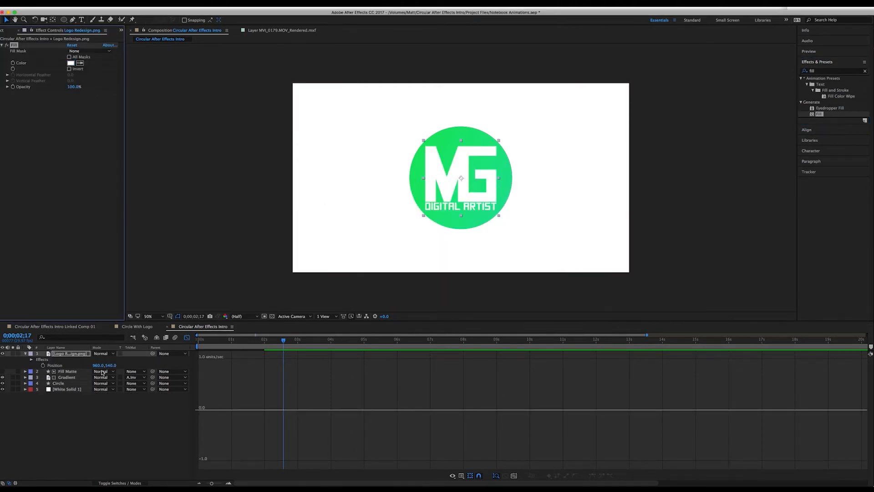
Move the logo layer between Fill Matte and Gradient and collapse its properties
click(71, 355)
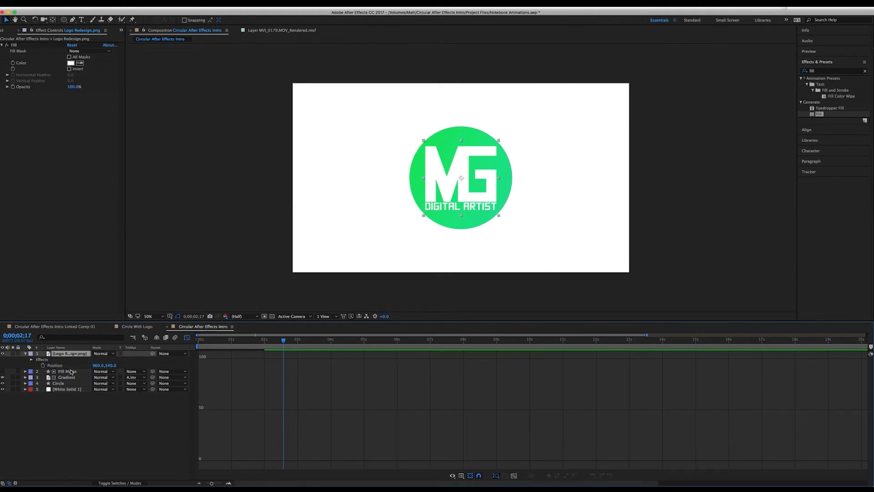
drag(68, 354, 67, 375)
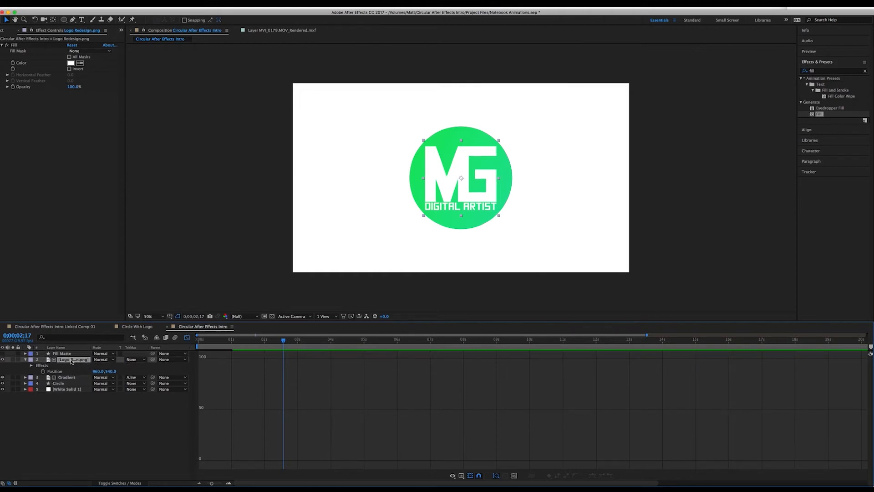
click(26, 360)
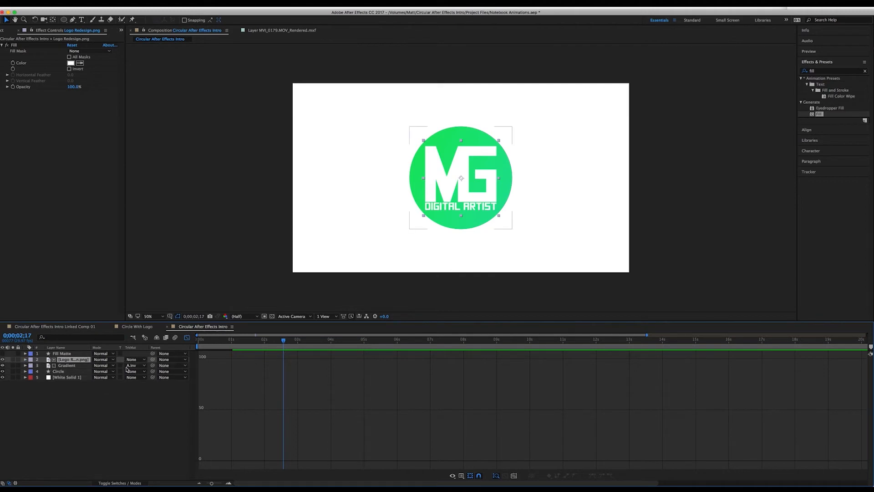
Set the Gradient layer's track matte to Alpha Inverted Matte "[Logo Redesign.png]", trying Alpha Matte first
click(131, 366)
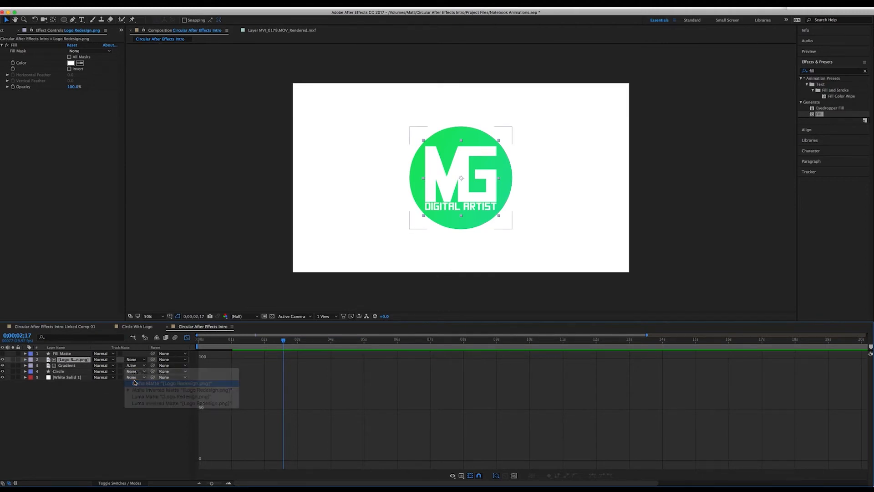
click(134, 382)
click(136, 367)
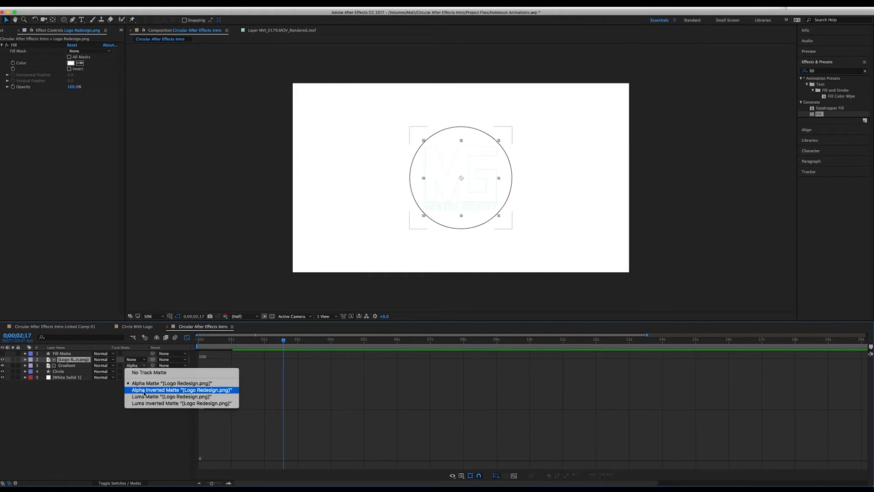
click(145, 393)
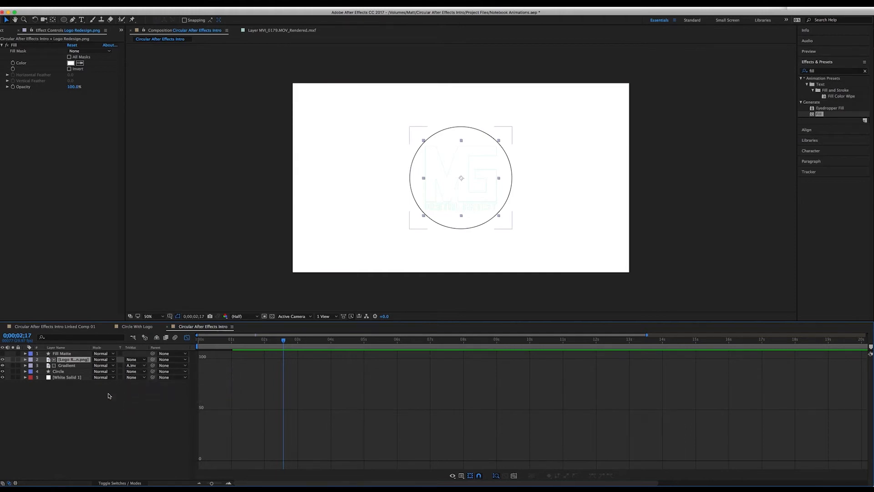
Pre-compose the logo and Gradient layers together into a new composition named "Circle Fill Logo"
click(72, 367)
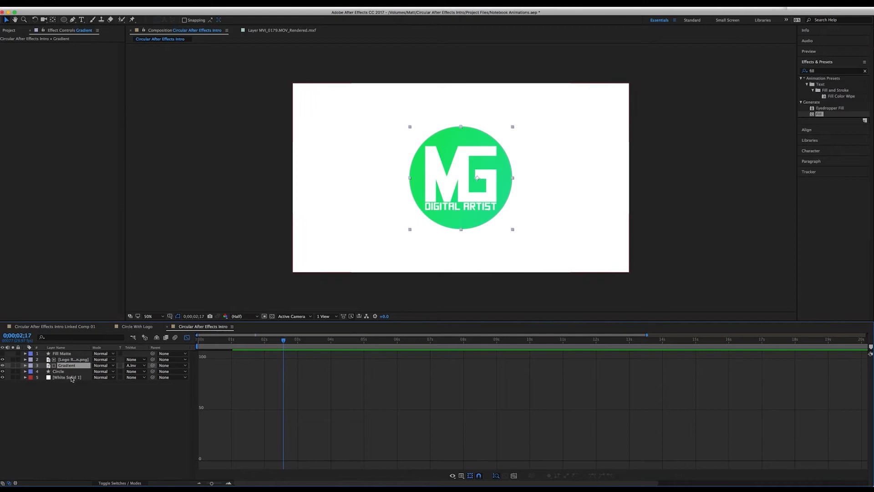
shift+click(66, 360)
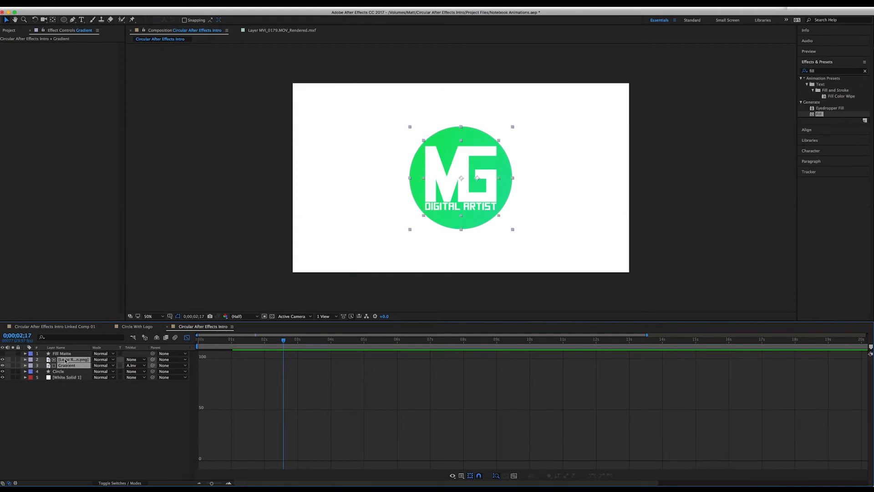
right_click(65, 361)
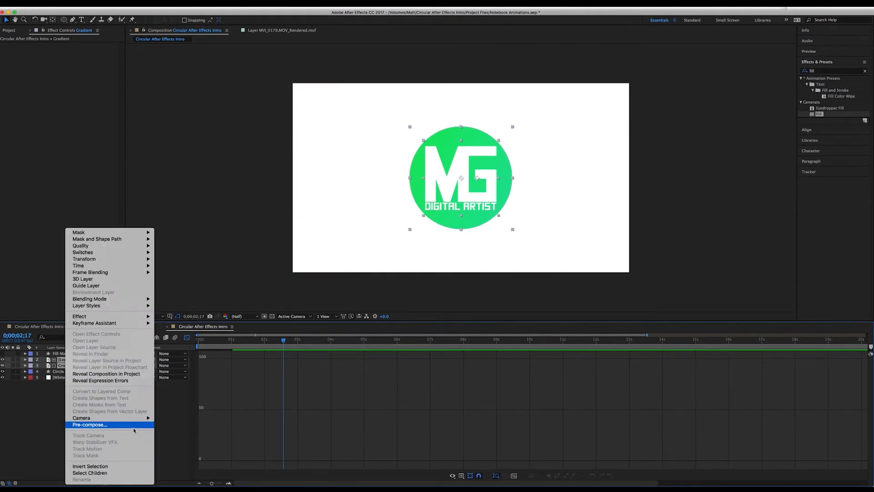
click(103, 427)
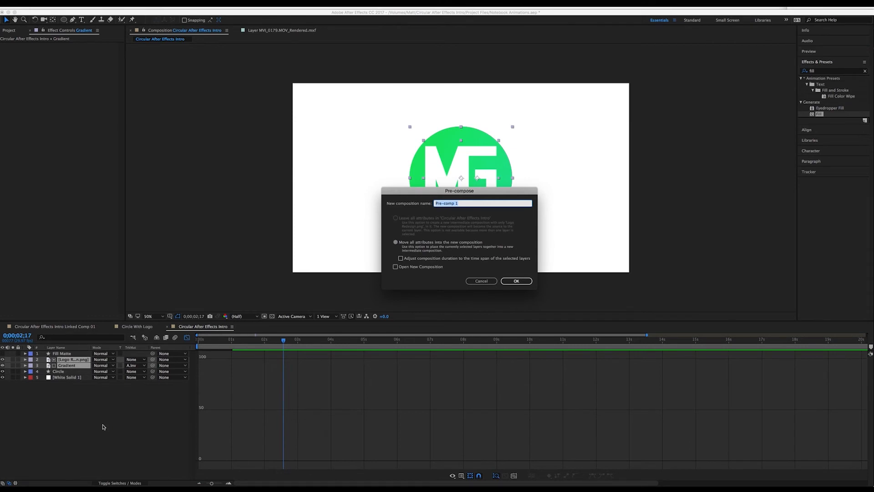
text(Circle Fill Logo)
key(Return)
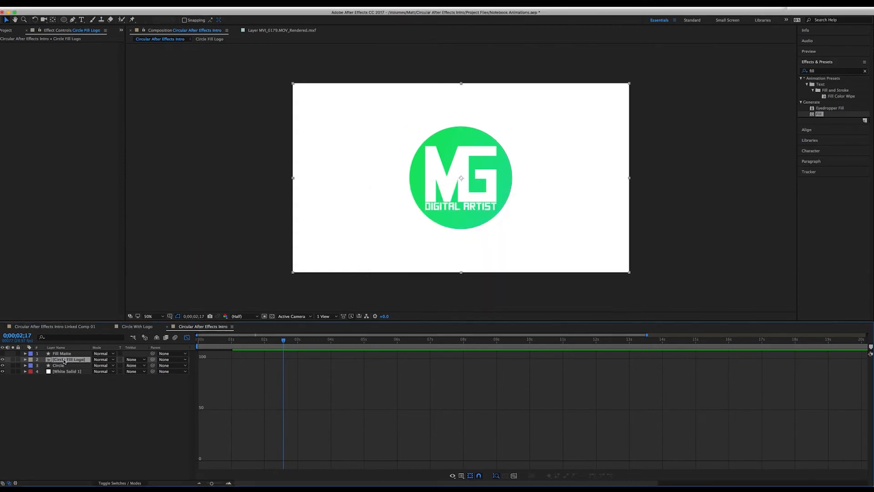
Set the Circle Fill Logo layer's track matte to Alpha Inverted Matte "Fill Matte" and scrub through the reveal in the layer-bar timeline
click(145, 361)
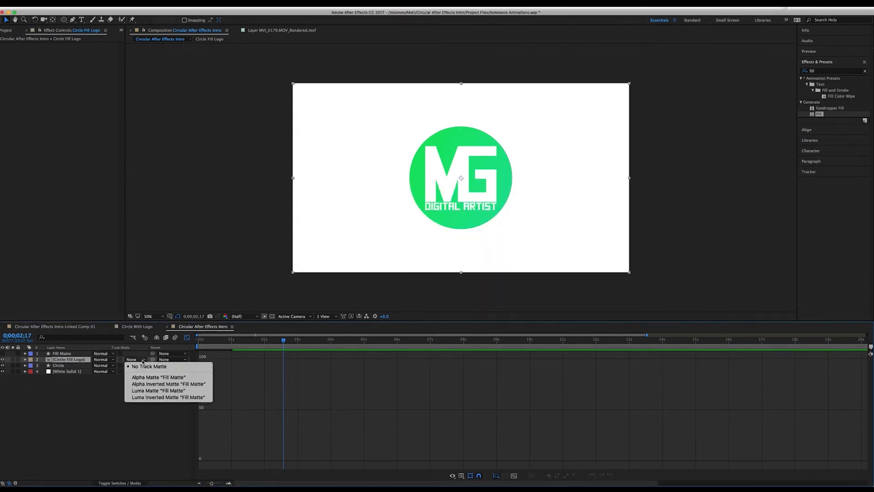
click(150, 384)
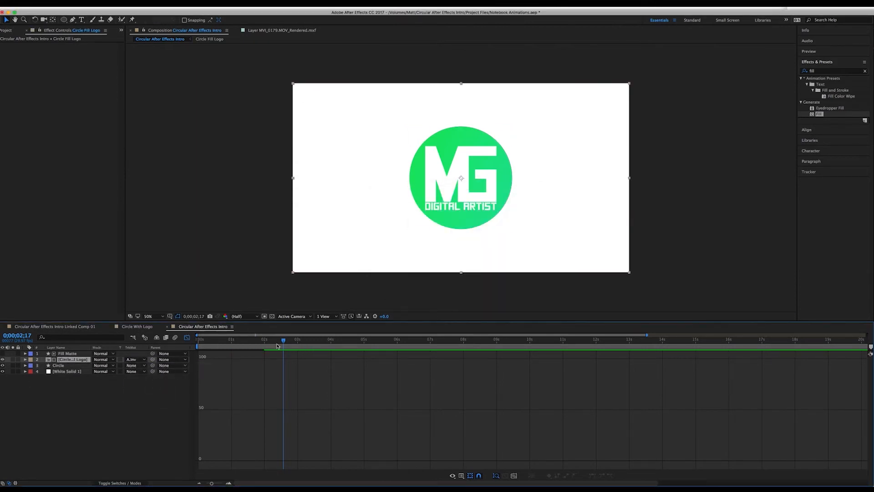
click(186, 337)
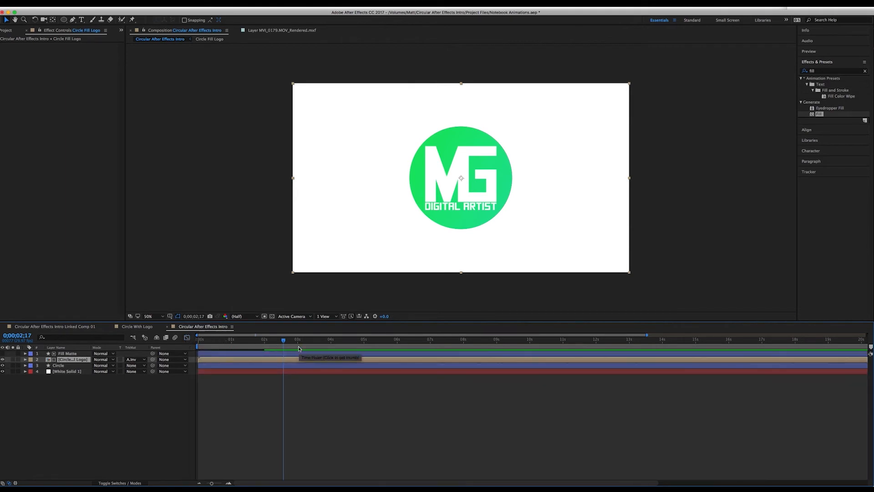
click(272, 343)
mouse_move(272, 342)
mouse_down()
mouse_move(186, 346)
mouse_move(257, 349)
mouse_up()
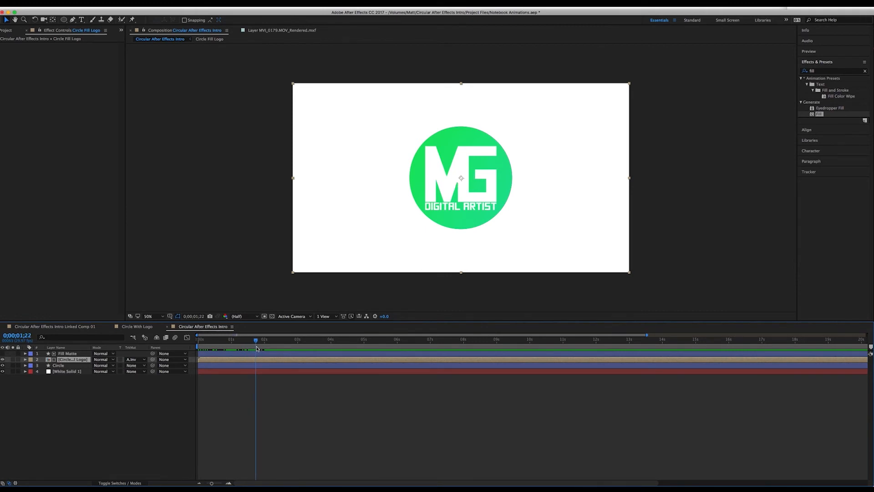
drag(259, 349, 197, 348)
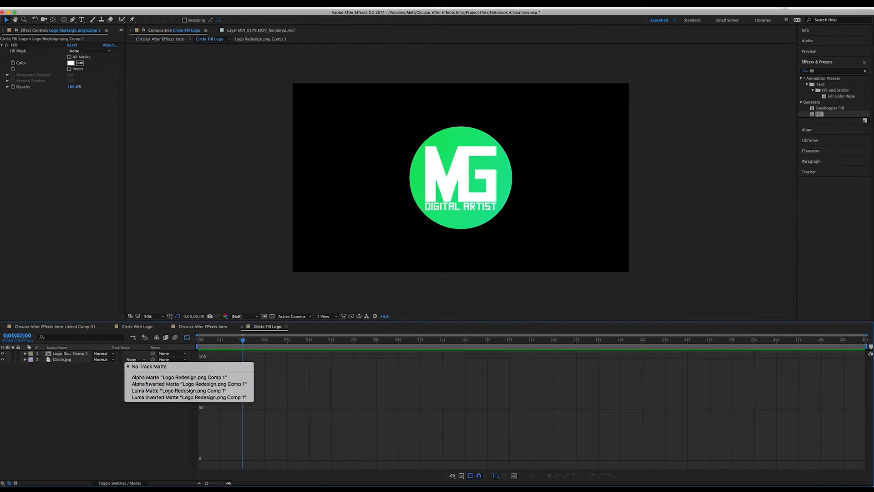
In the Circle Fill Logo comp, matte Circle.jpg with Alpha Inverted Matte "Logo Redesign.png Comp 1" and check the cutout in the main comp
click(146, 381)
click(138, 359)
click(85, 373)
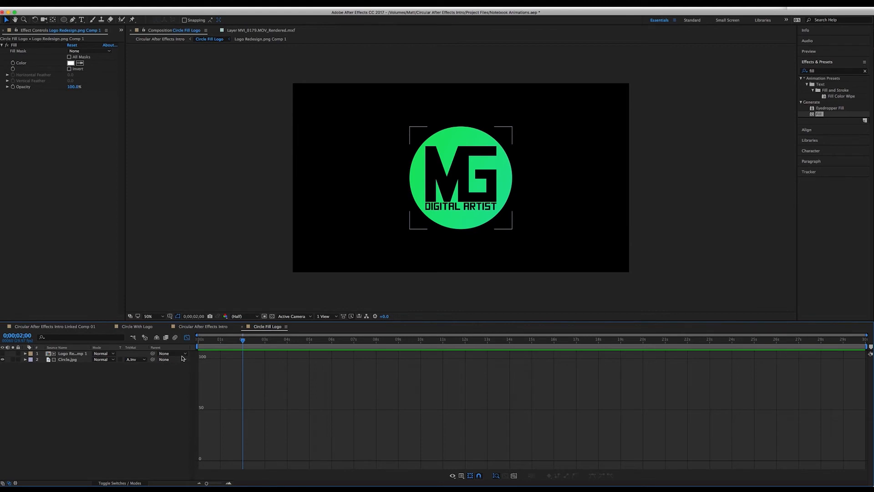
click(194, 329)
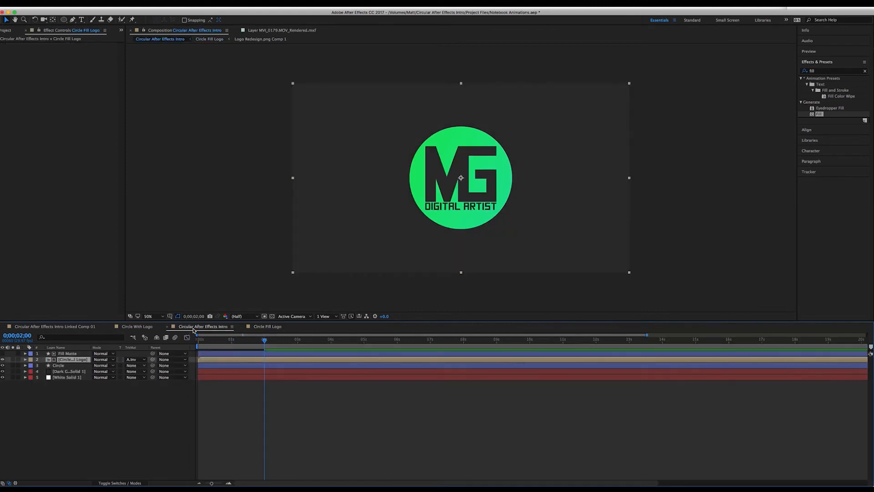
mouse_move(262, 345)
mouse_down()
mouse_move(208, 349)
mouse_move(255, 352)
mouse_up()
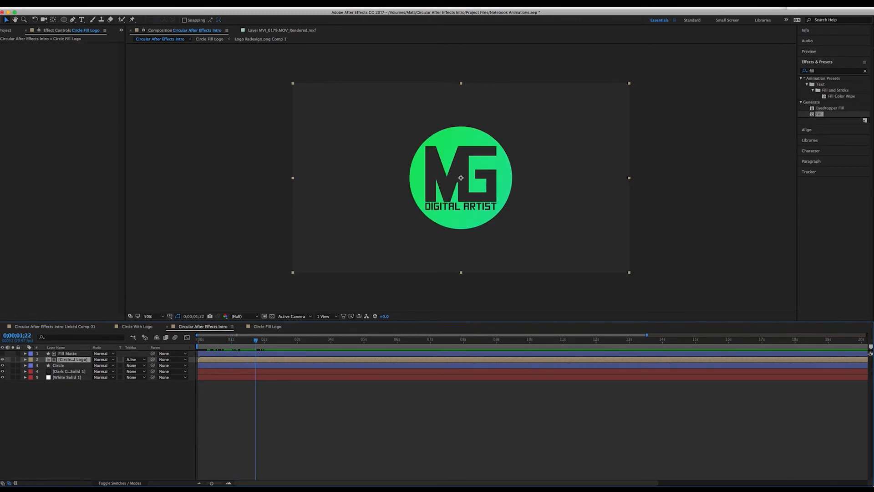
Toggle the Dark Gray Solid 1 layer's visibility to compare the cut-out logo against the dark gray and white backgrounds
click(3, 377)
click(2, 371)
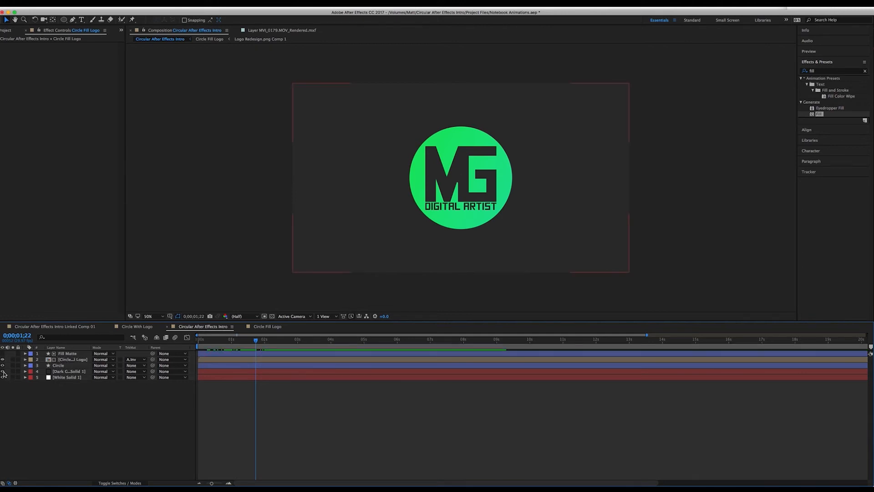
click(3, 372)
click(3, 371)
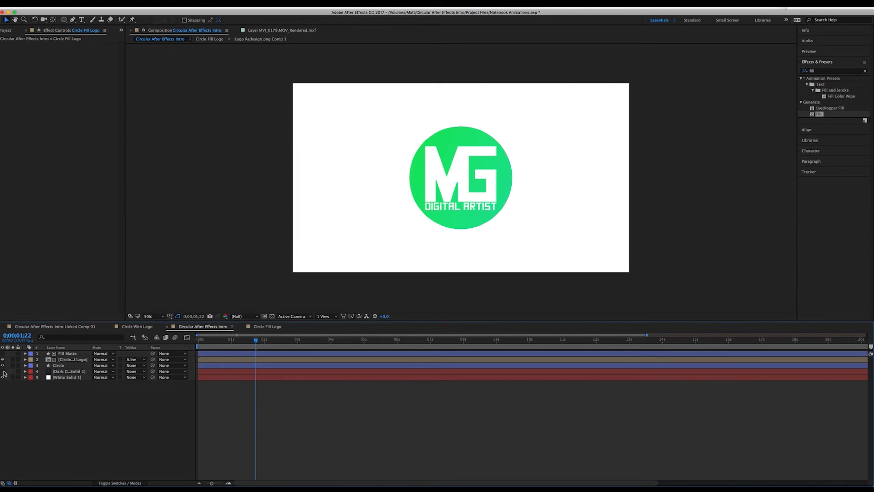
click(3, 372)
click(3, 372)
click(3, 372)
click(3, 372)
click(3, 371)
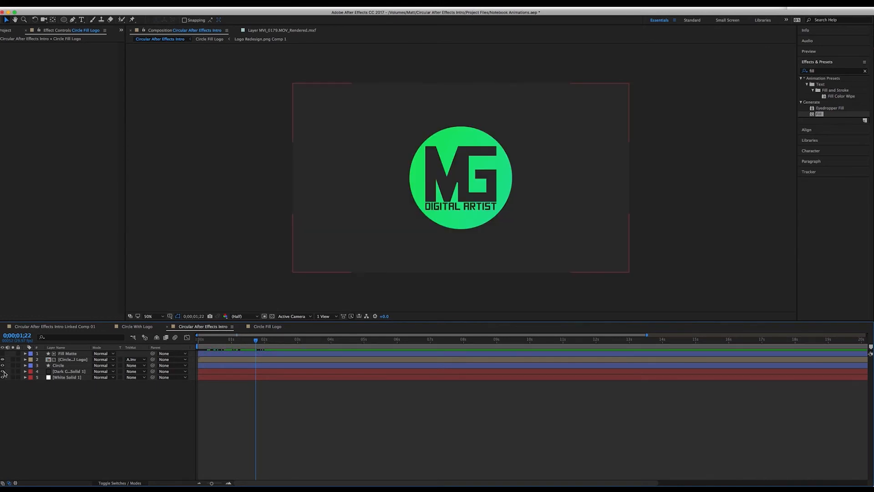
click(3, 371)
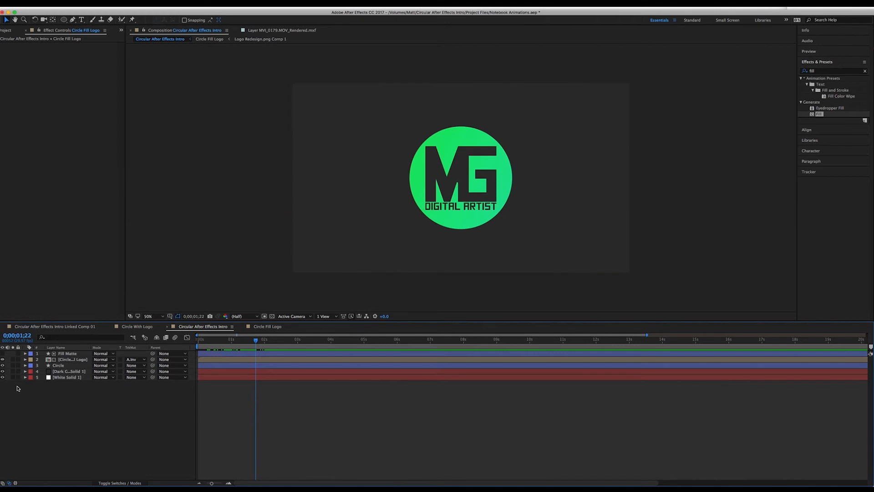
click(72, 372)
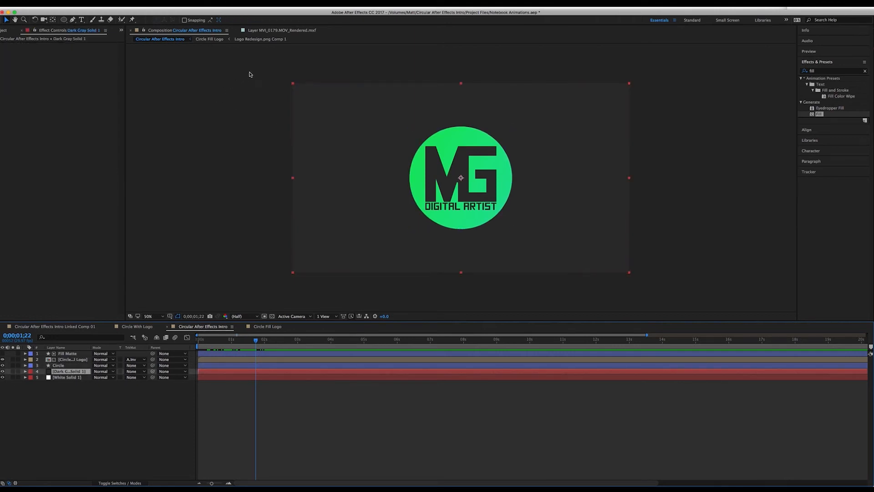
click(68, 367)
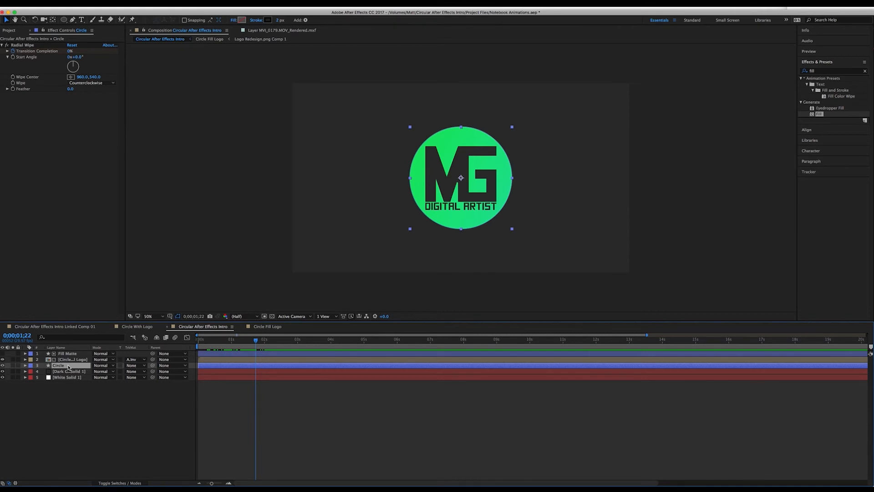
double_click(64, 20)
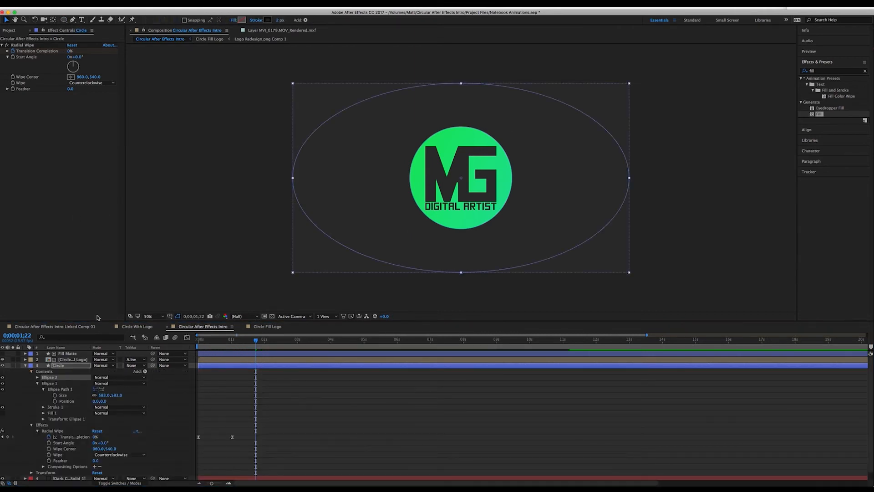
key(Delete)
click(106, 458)
click(3, 473)
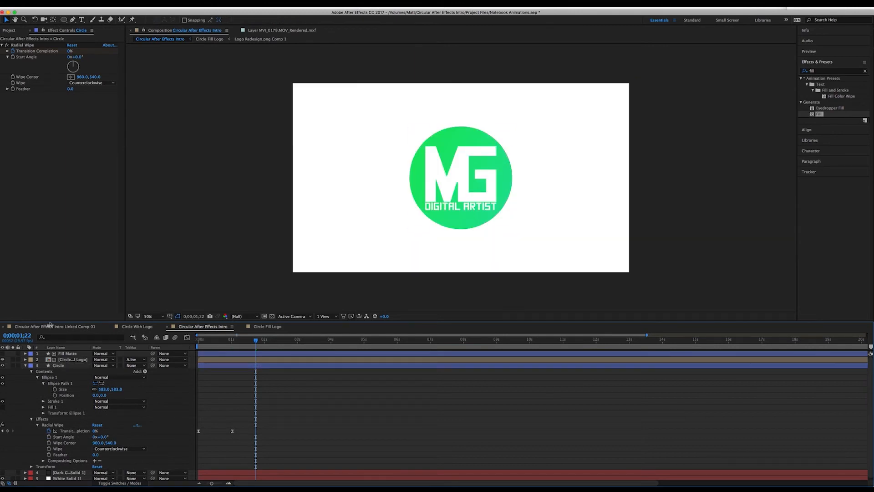
click(25, 365)
click(2, 371)
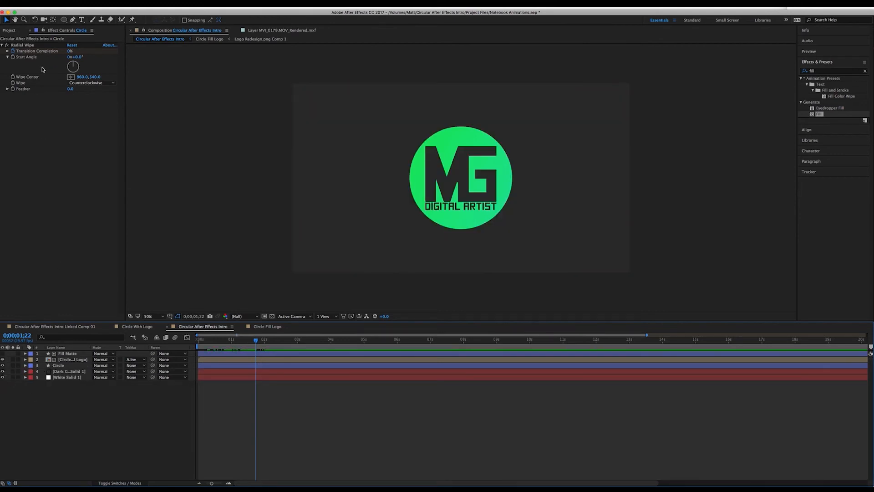
Create a composition-sized ellipse on a new shape layer and rename the layer "Background matte"
double_click(63, 21)
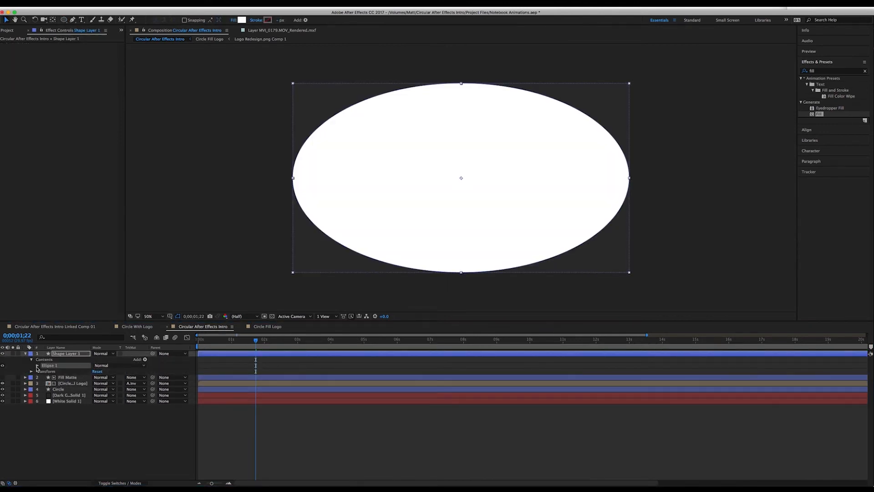
click(62, 354)
text(Background)
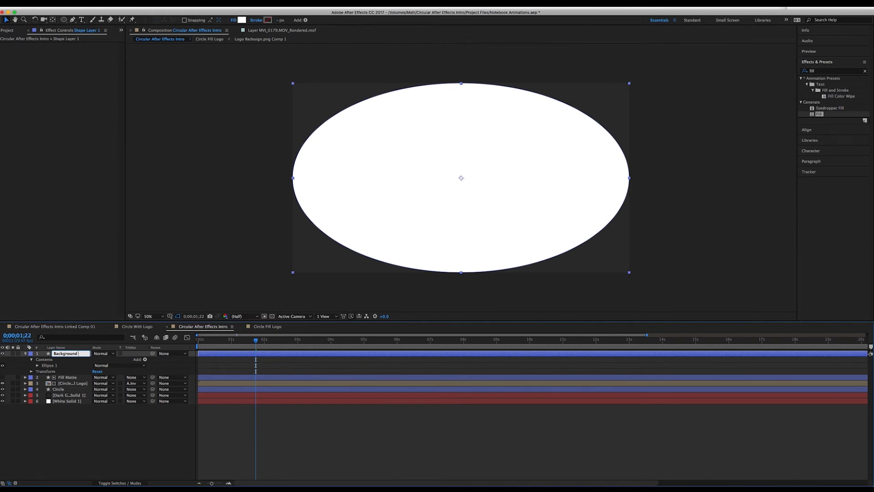
text(matte)
key(Return)
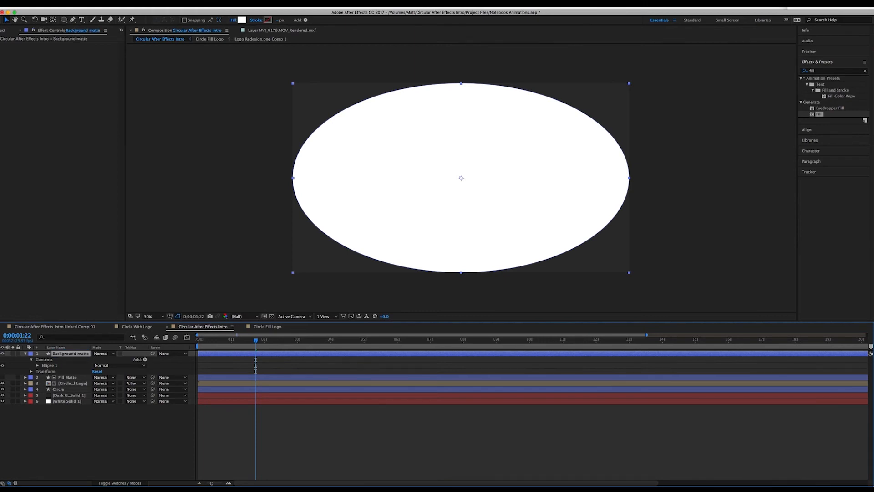
Set the Background matte ellipse's path size to 1920 by 1920, trying a width of 1080 first
click(38, 366)
click(43, 372)
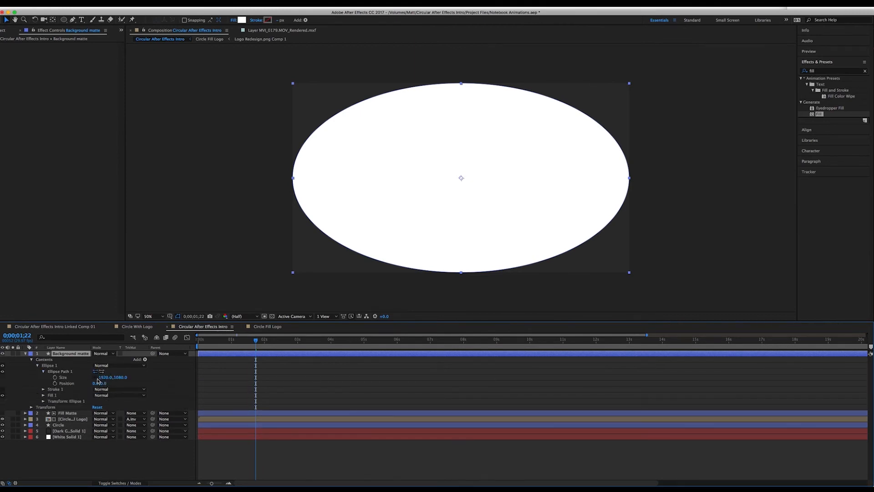
click(106, 378)
text(1)
key(Return)
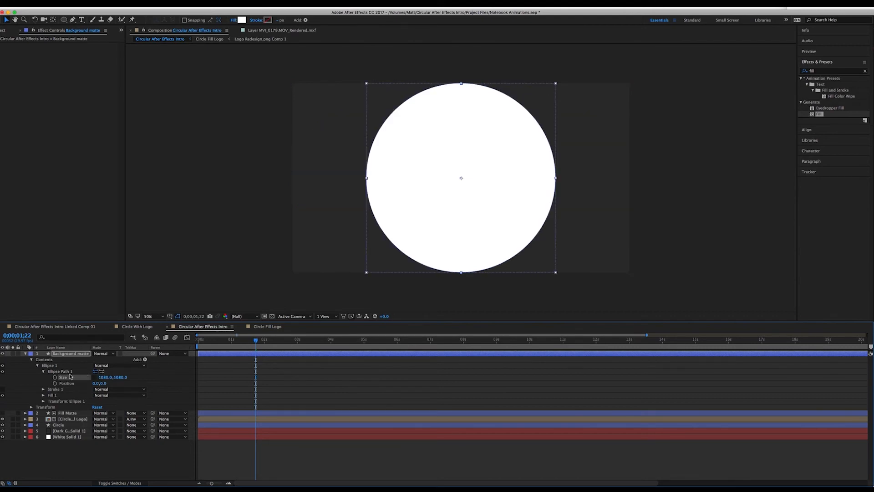
click(105, 378)
text(1920)
key(Return)
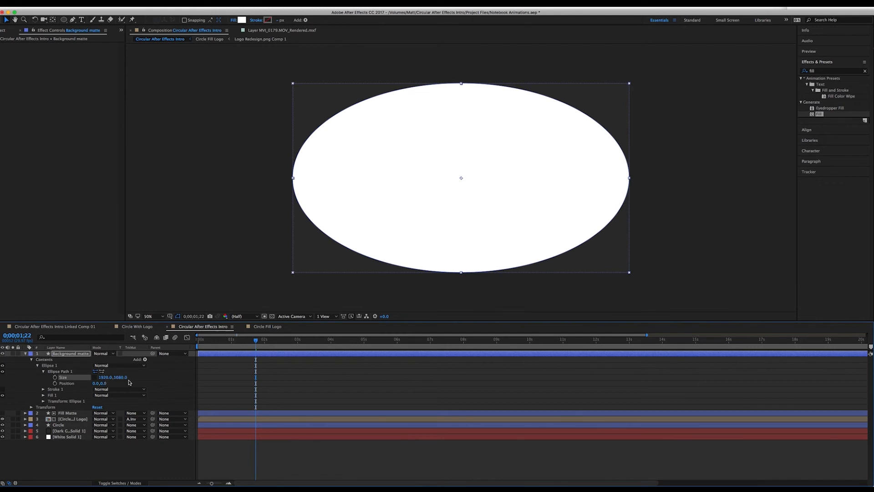
click(120, 377)
text(1920)
key(Return)
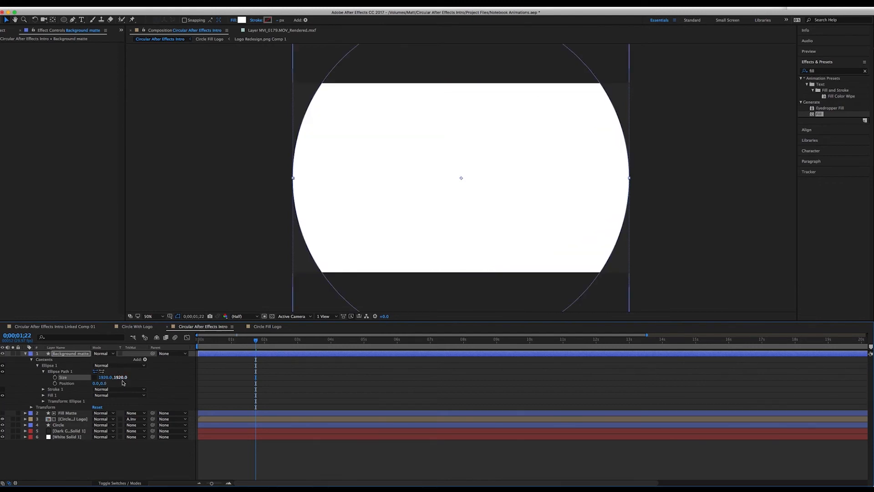
click(156, 374)
Scale the Background matte layer up to about 119% so the circle covers the whole frame
click(66, 355)
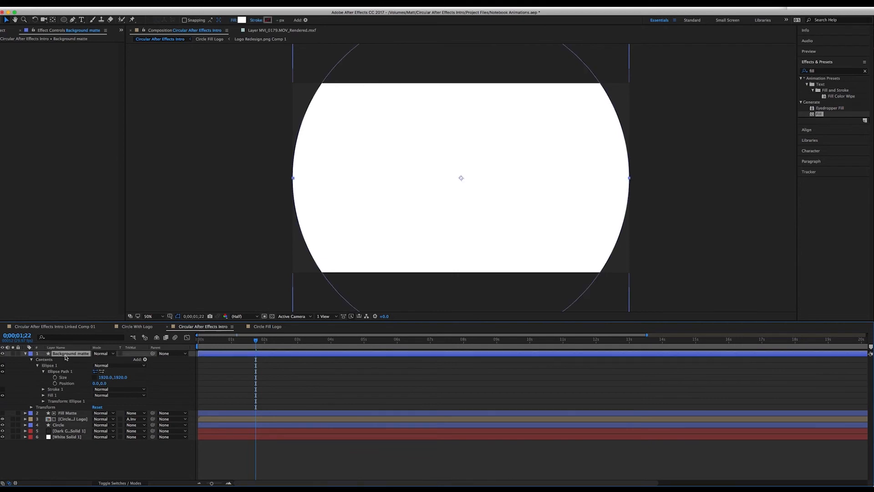
key(s)
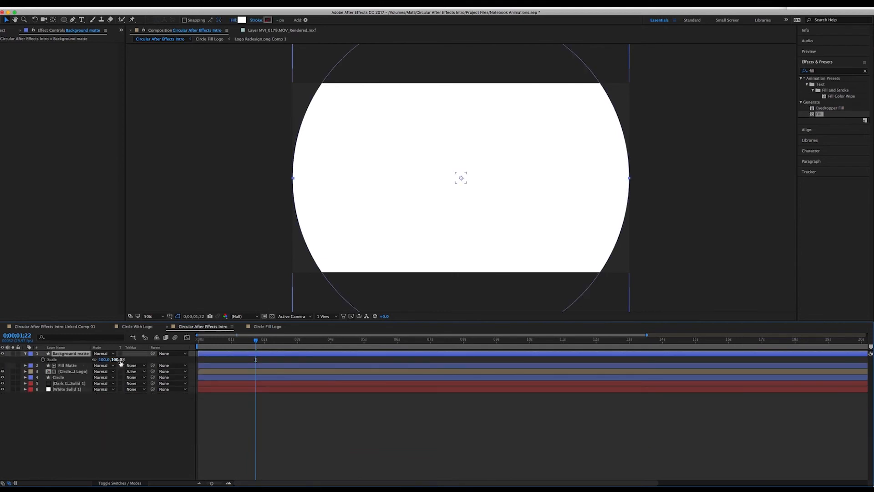
drag(116, 359, 125, 360)
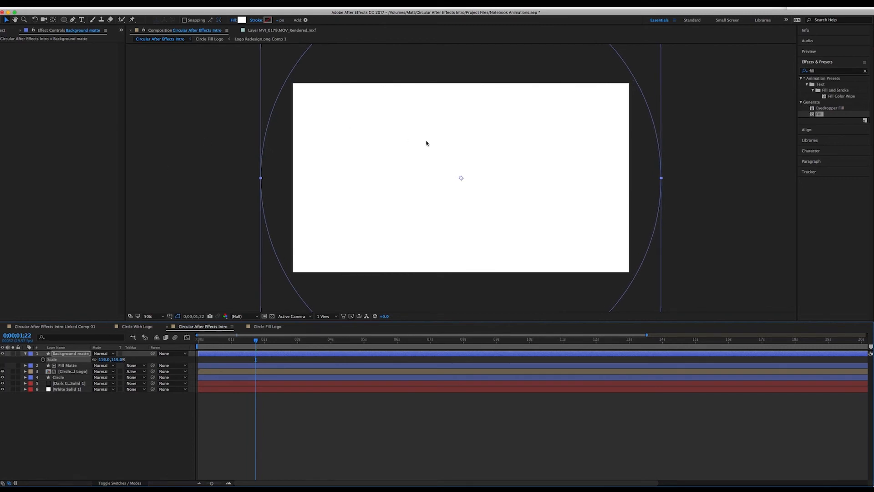
click(94, 458)
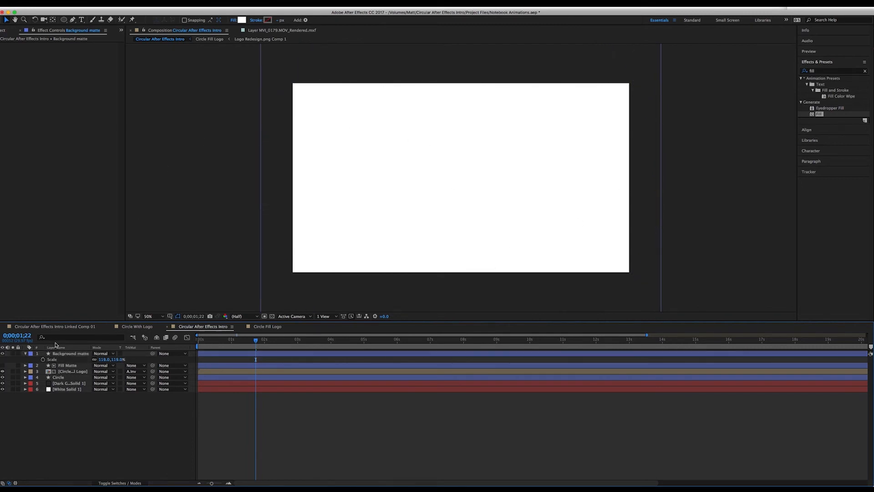
Move Background matte directly above Dark Gray Solid 1 and set the solid's track matte to Alpha Inverted Matte "Background matte"
click(67, 353)
drag(69, 355, 73, 384)
click(136, 383)
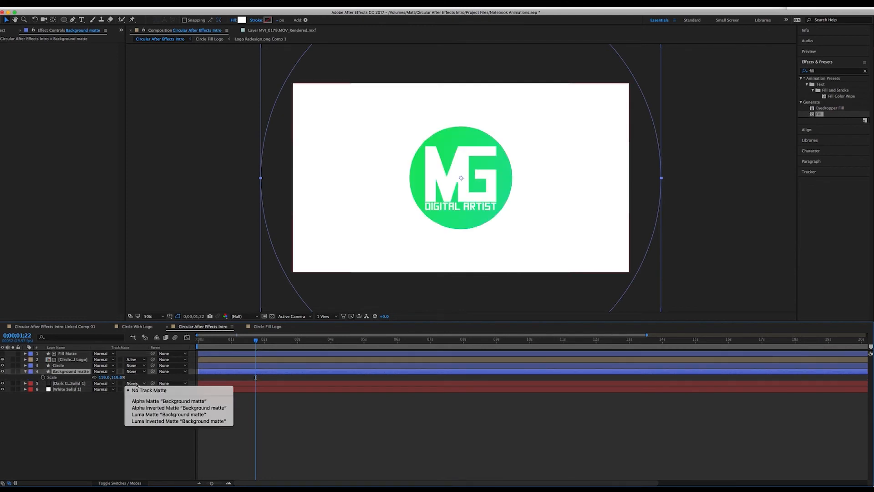
click(152, 409)
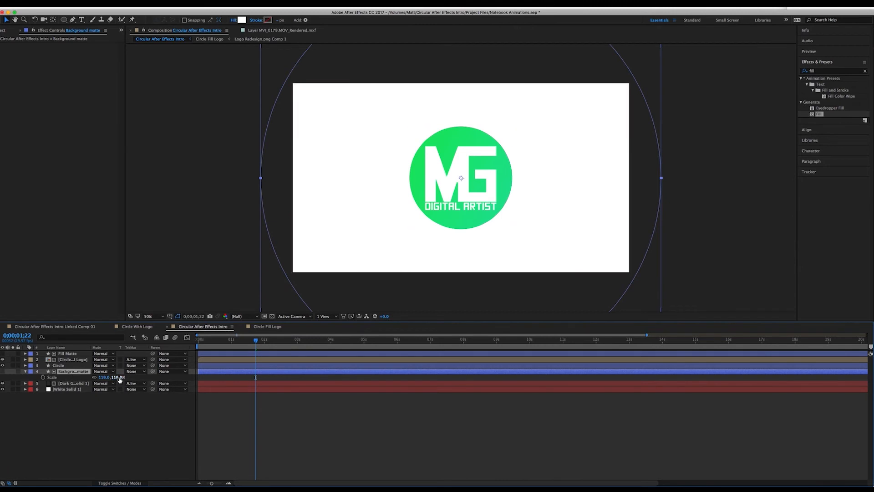
Keyframe the Background matte layer's Scale from its current size at 0;00;01;22 to 0% at 0;00;02;17
click(42, 378)
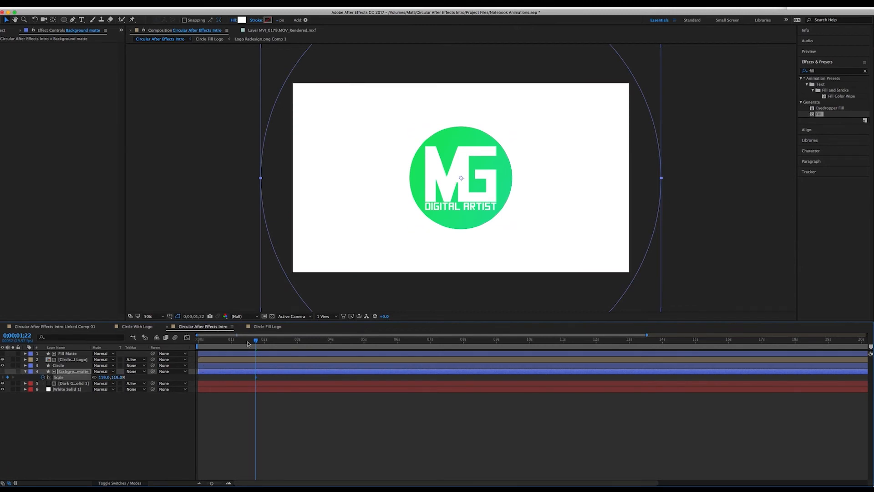
drag(262, 342, 283, 344)
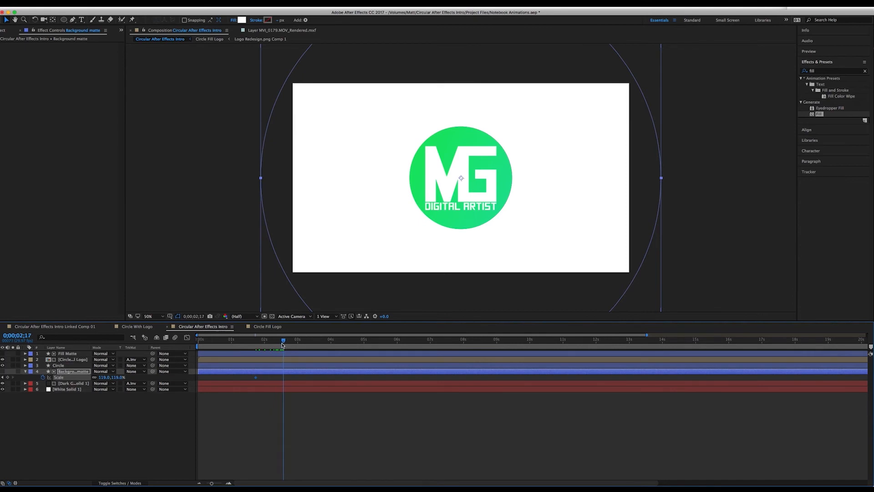
click(117, 377)
text(0)
key(Return)
Apply Easy Ease to both Scale keyframes of the Background matte layer
drag(244, 374, 283, 380)
right_click(284, 380)
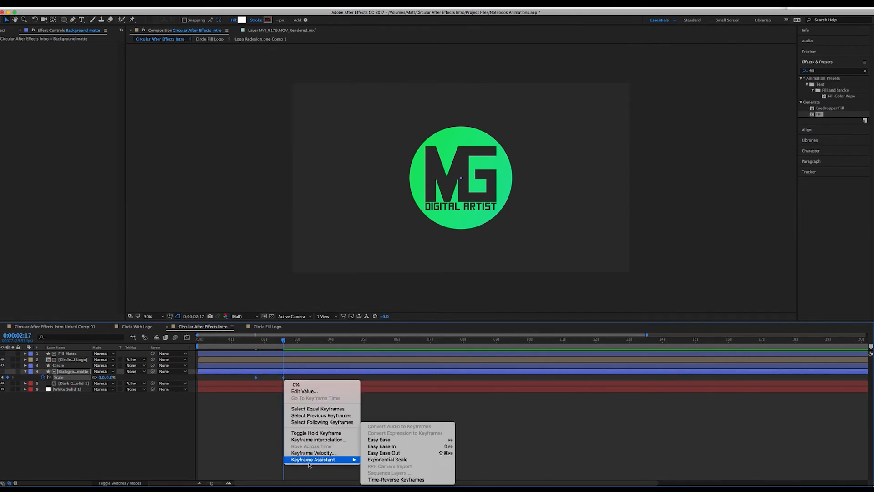
mouse_move(337, 459)
click(417, 439)
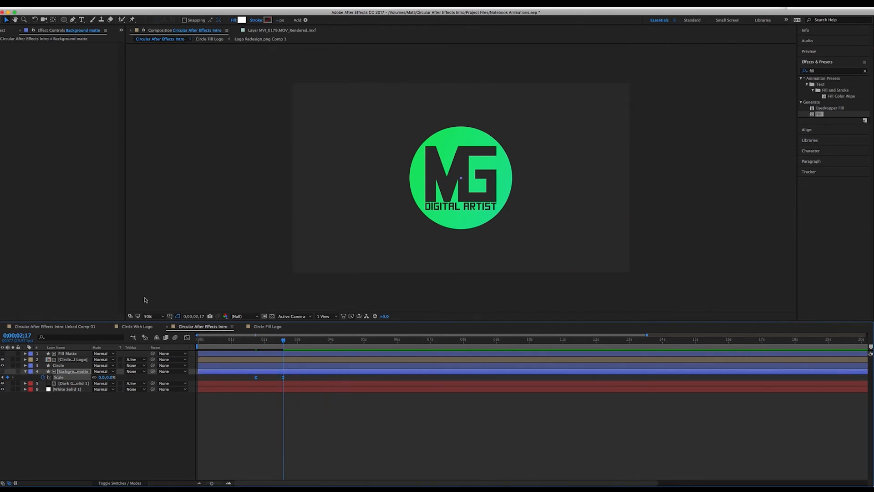
Shift the peak of the Scale speed curve earlier in the graph so the shrinking motion slows toward its end
click(186, 337)
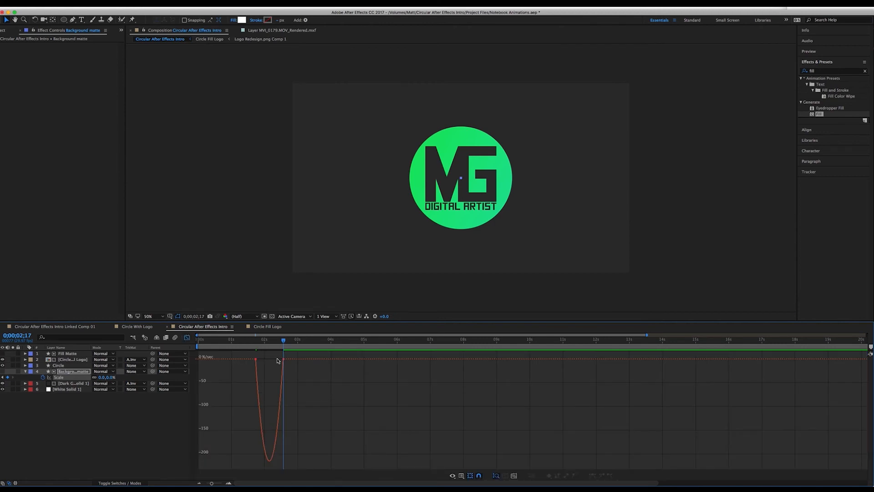
drag(262, 361, 267, 365)
key(shift+F3)
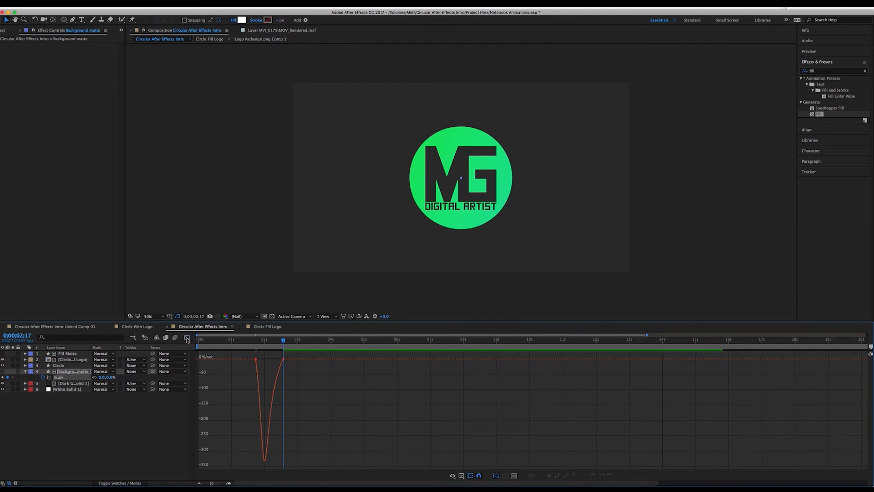
Preview the intro animation from the first frame
key(Home)
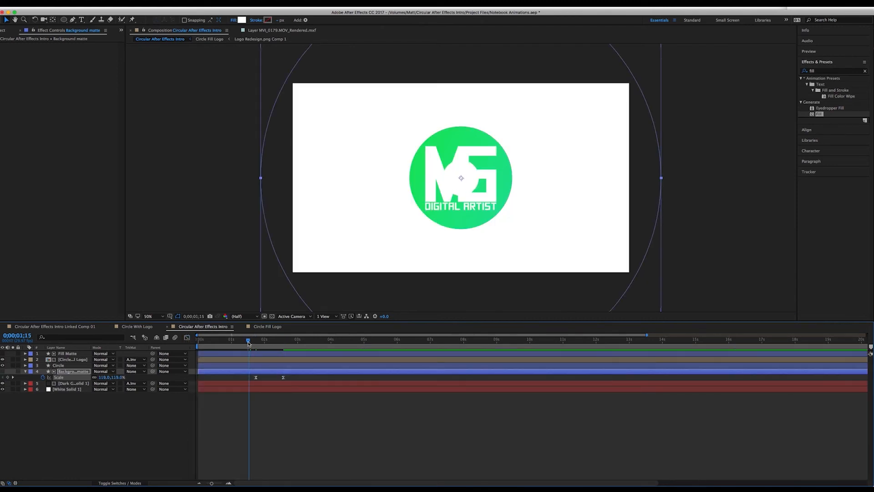
click(303, 440)
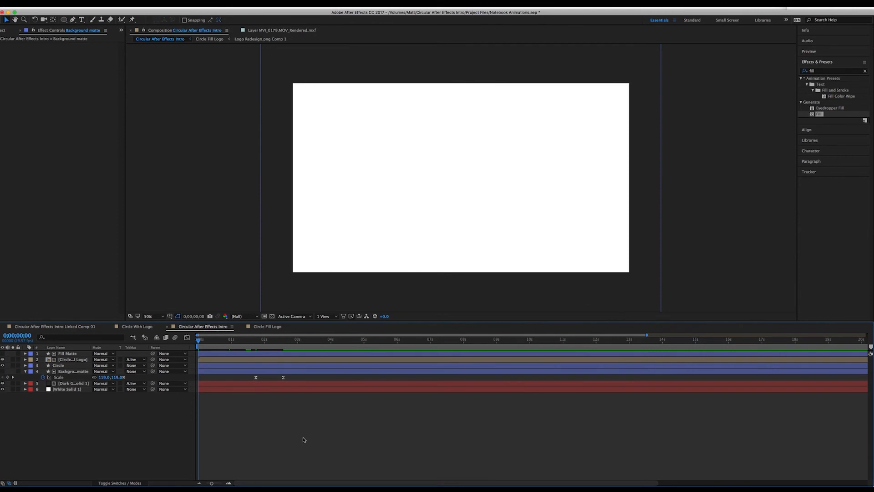
key(space)
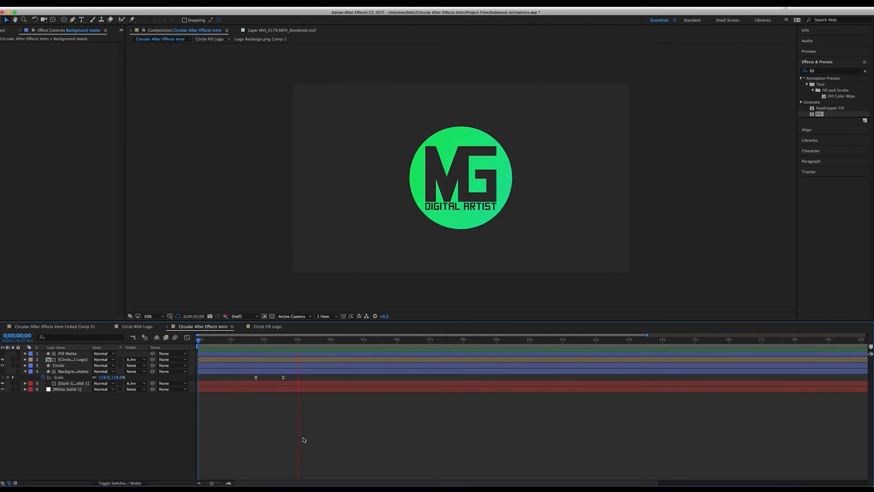
Move the Background matte's first Scale keyframe earlier to about 1.3 seconds, and preview the new timing
click(258, 341)
drag(258, 341, 238, 341)
drag(265, 372, 284, 378)
click(283, 378)
click(247, 379)
click(247, 377)
click(245, 379)
click(248, 378)
drag(248, 379, 243, 379)
key(space)
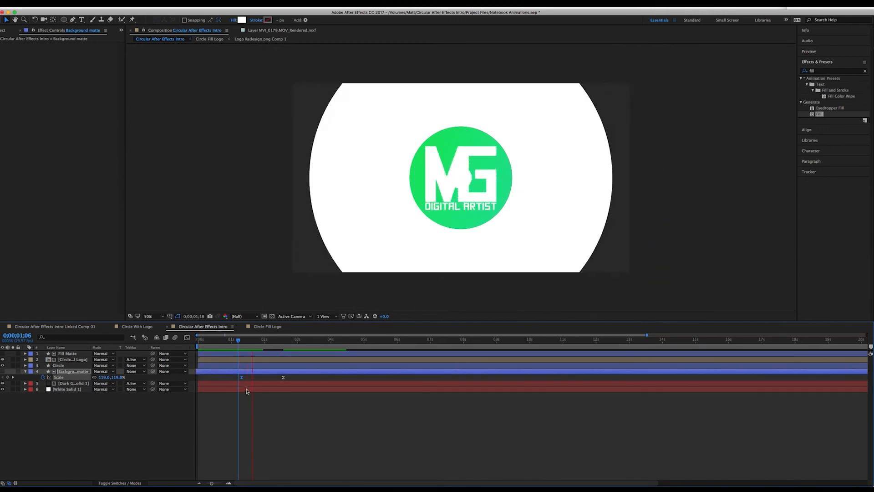
Slide the Background matte layer earlier so its Scale animation starts at about 1 second, and preview the new timing
mouse_move(235, 343)
mouse_down()
mouse_move(215, 341)
mouse_move(242, 344)
mouse_up()
drag(258, 373, 247, 372)
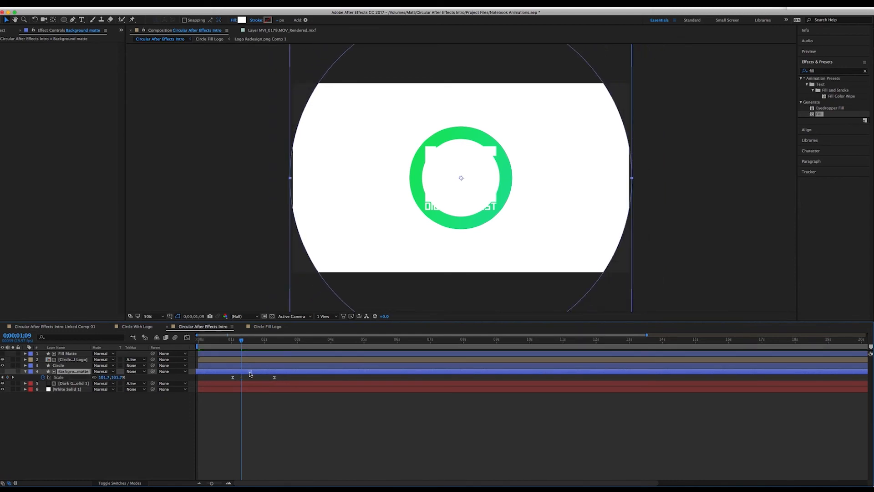
key(space)
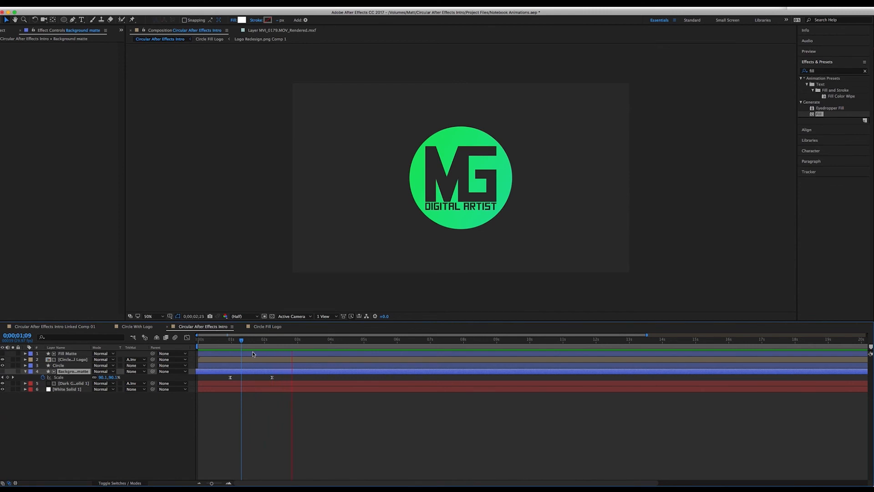
drag(277, 342, 349, 346)
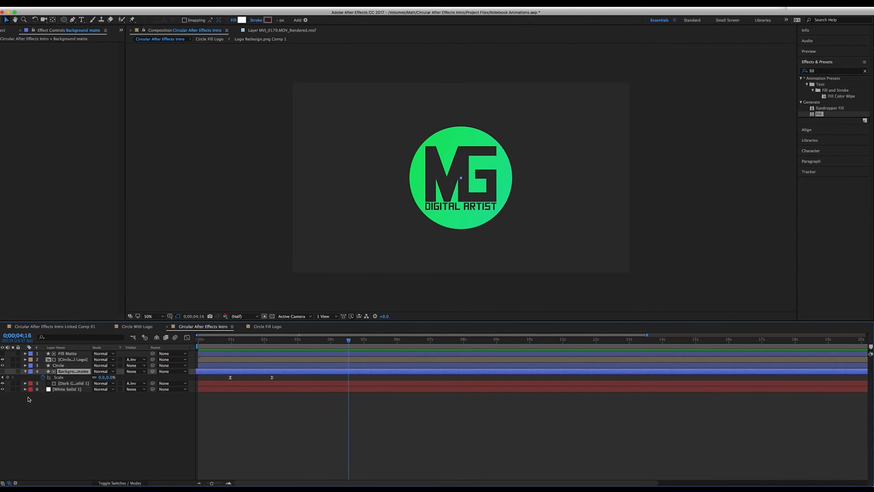
Collapse the Background matte's properties, then save the project and preview the animation
click(25, 371)
key(super+s)
drag(332, 346, 253, 344)
key(space)
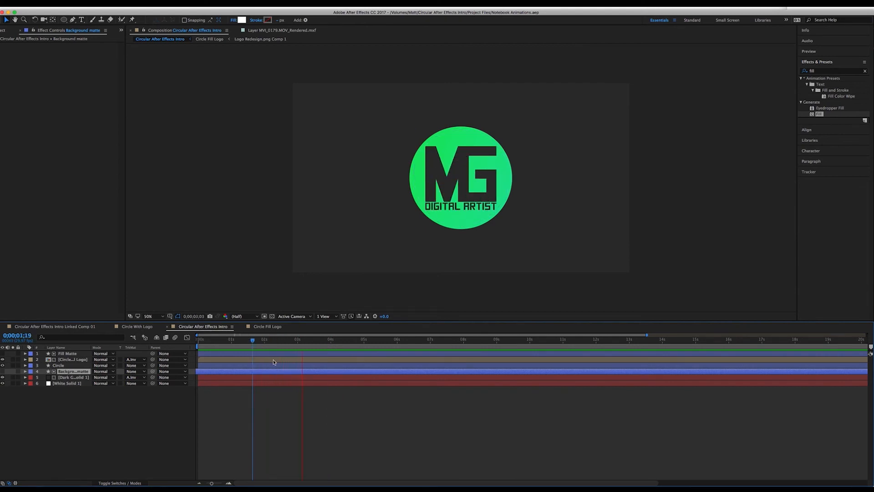
key(space)
Delete the White Solid 1 layer
click(73, 355)
click(76, 383)
key(Delete)
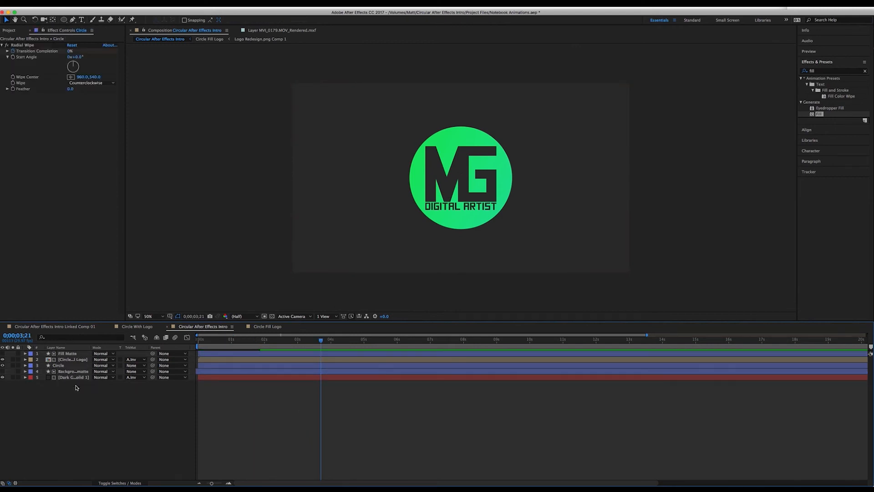
Pre-compose all remaining layers into a new composition named "Logo Animation"
click(73, 354)
shift+click(71, 379)
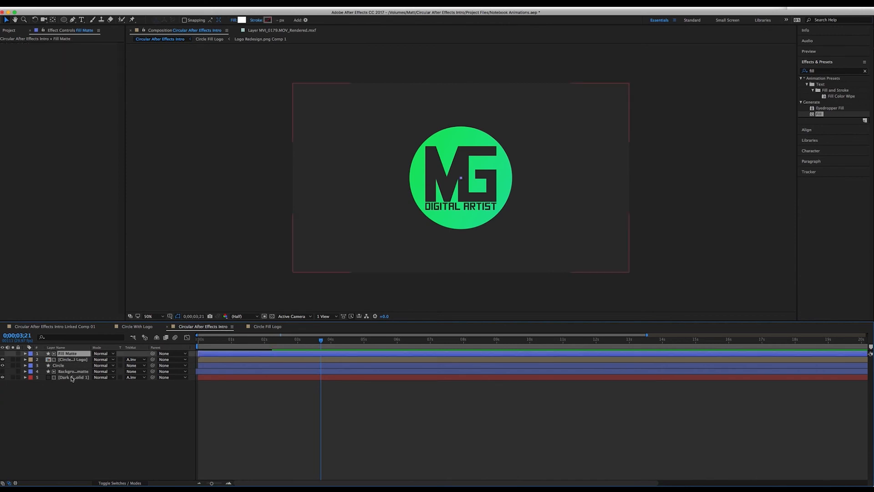
right_click(71, 380)
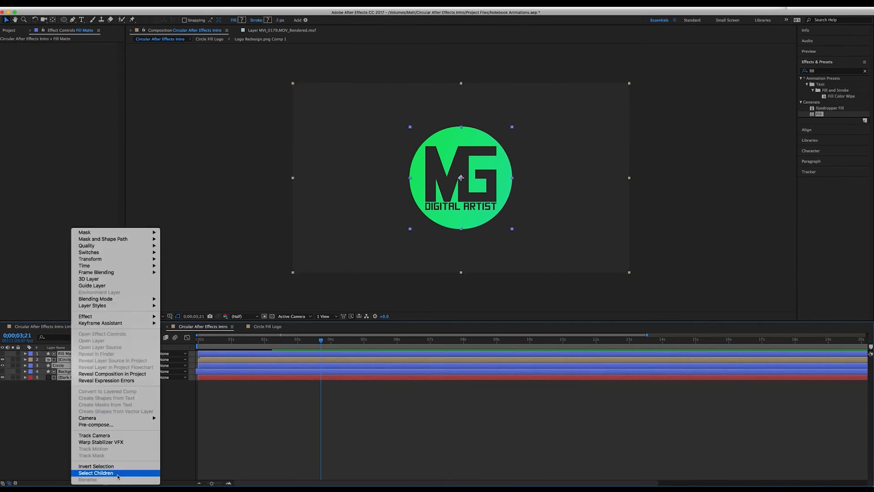
click(96, 425)
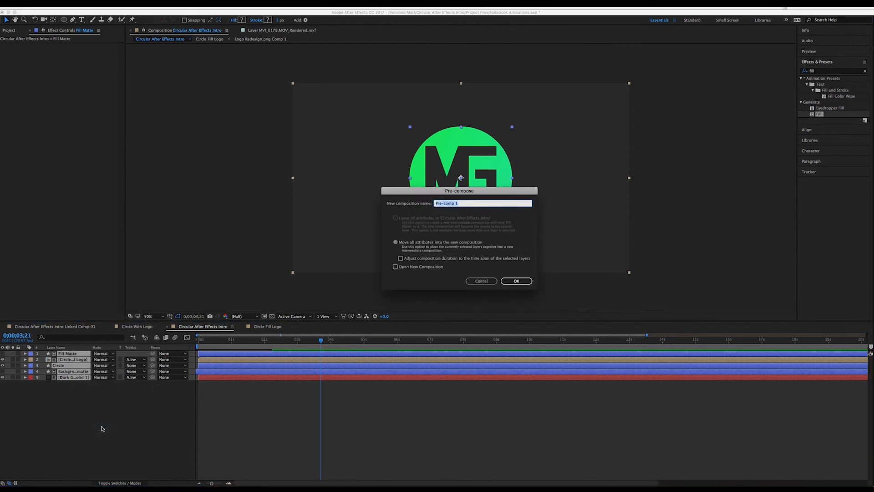
text(Logo Animation)
key(Return)
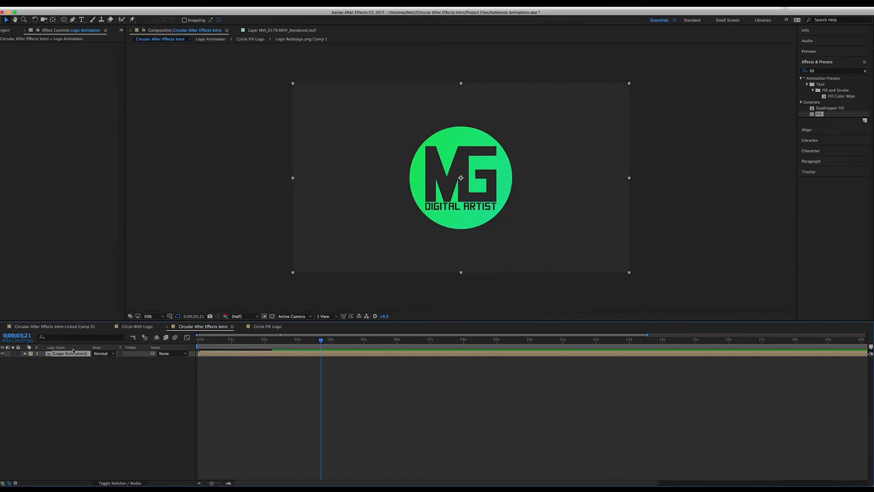
Open the Logo Animation composition to review its frames, then return to Circular After Effects Intro
double_click(75, 354)
click(272, 317)
mouse_move(233, 341)
mouse_down()
mouse_move(200, 340)
mouse_move(251, 341)
mouse_up()
click(275, 329)
click(317, 330)
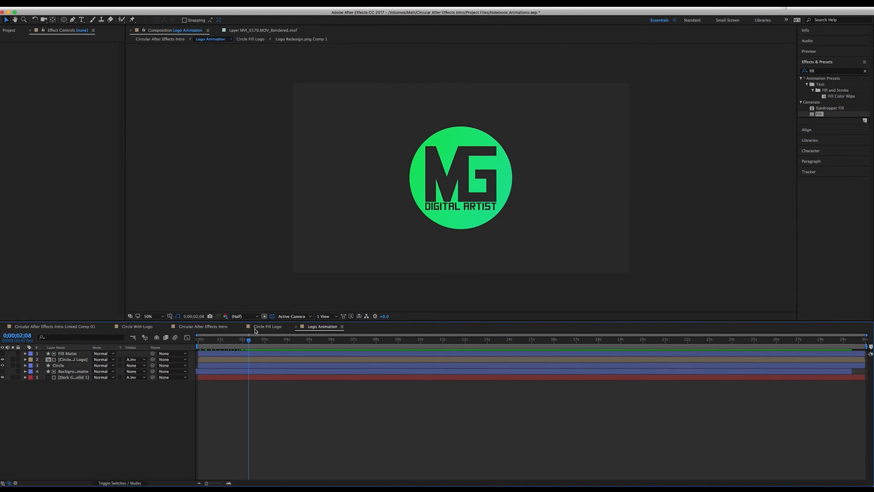
click(207, 327)
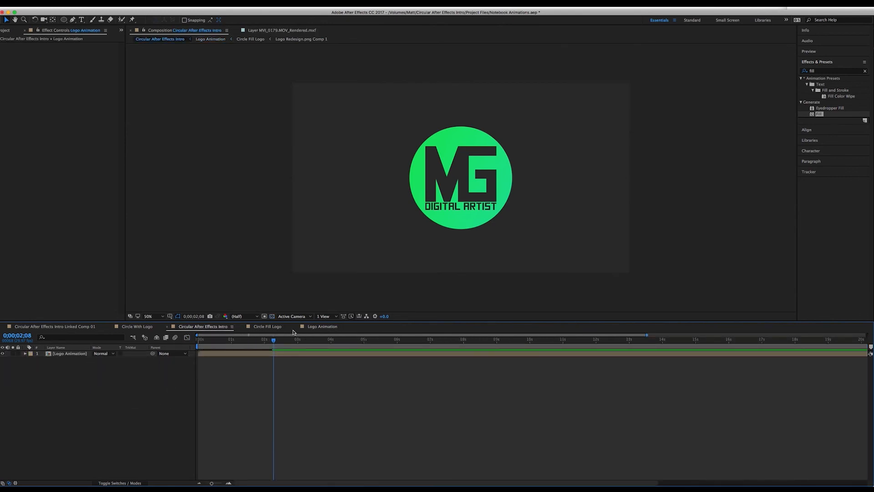
Copy Background matte from Logo Animation into Circular After Effects Intro and set the Logo Animation layer's track matte to Alpha Matte "Background matte"
double_click(75, 354)
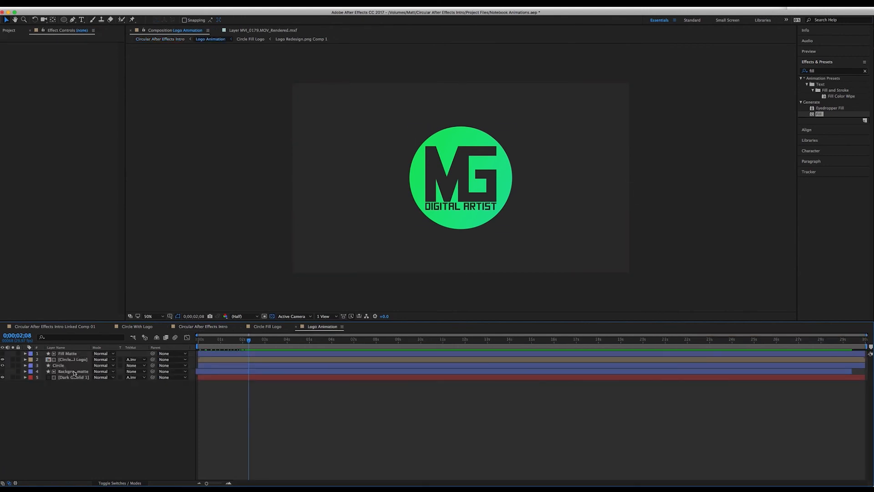
click(74, 373)
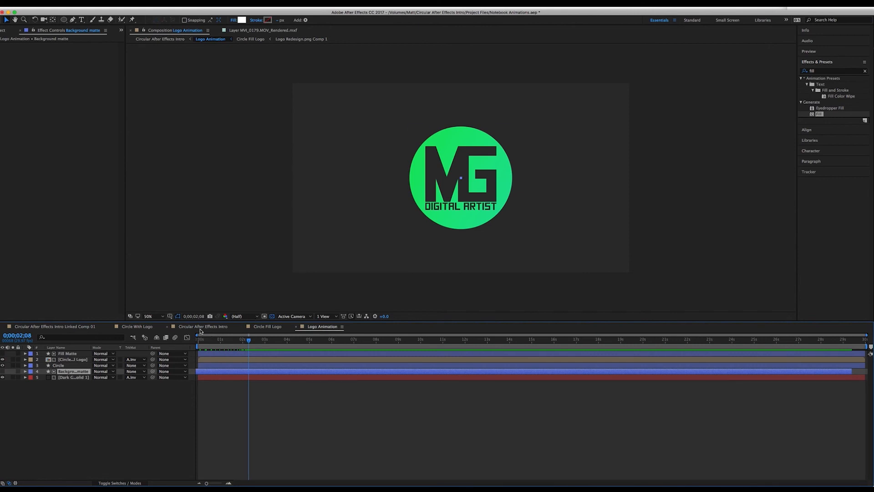
click(201, 328)
click(158, 386)
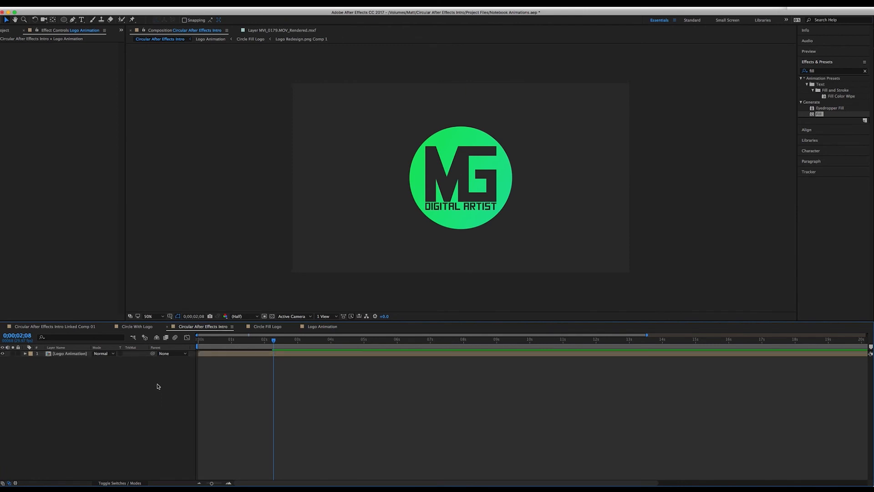
key(super+v)
click(135, 359)
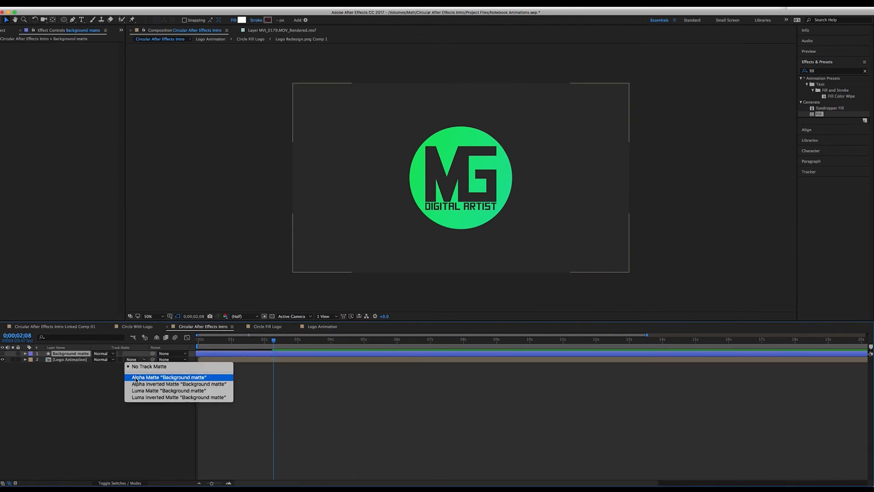
click(142, 380)
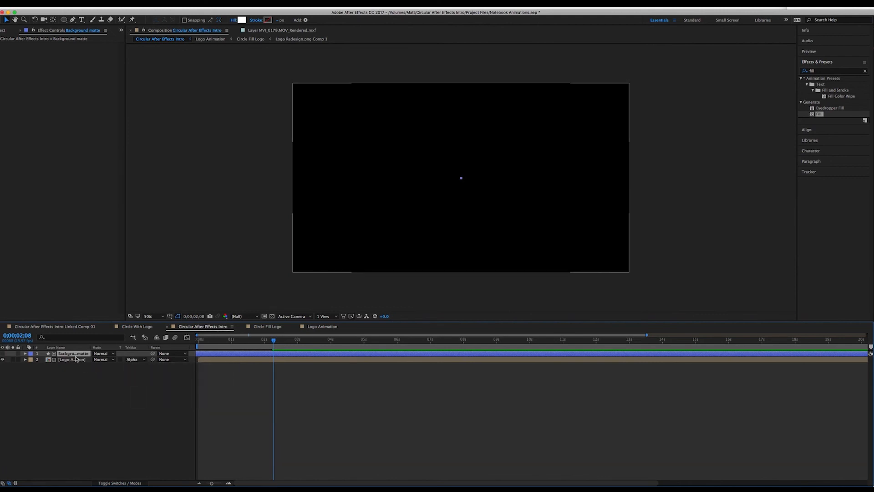
Delay the Background matte's Scale animation to start at about 3.3 seconds and extend the layer's start back to the composition's beginning
key(s)
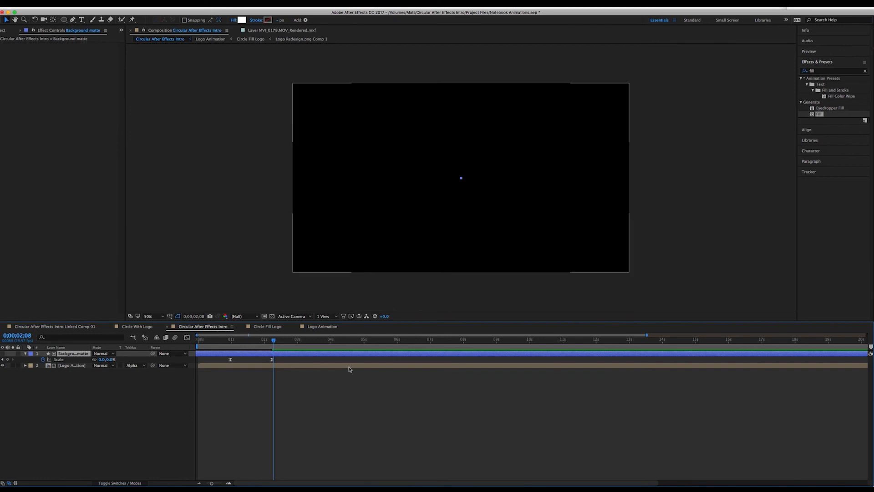
drag(231, 361, 311, 369)
drag(268, 342, 286, 354)
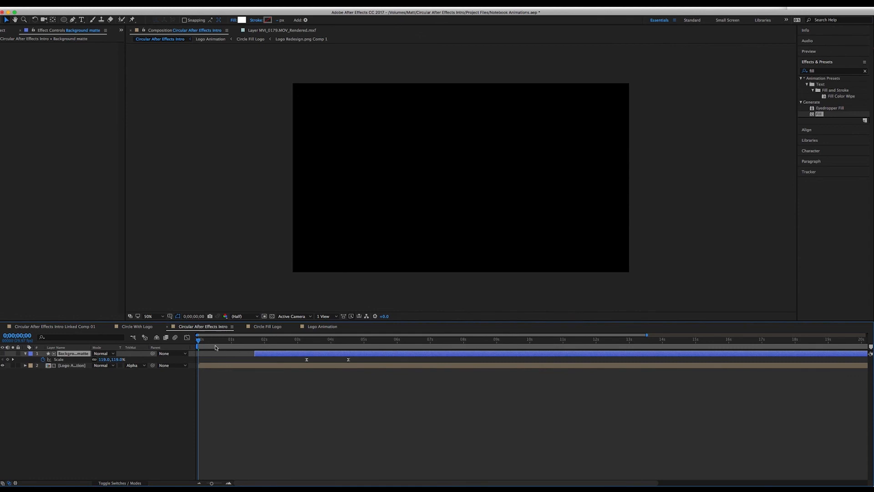
drag(256, 355, 200, 354)
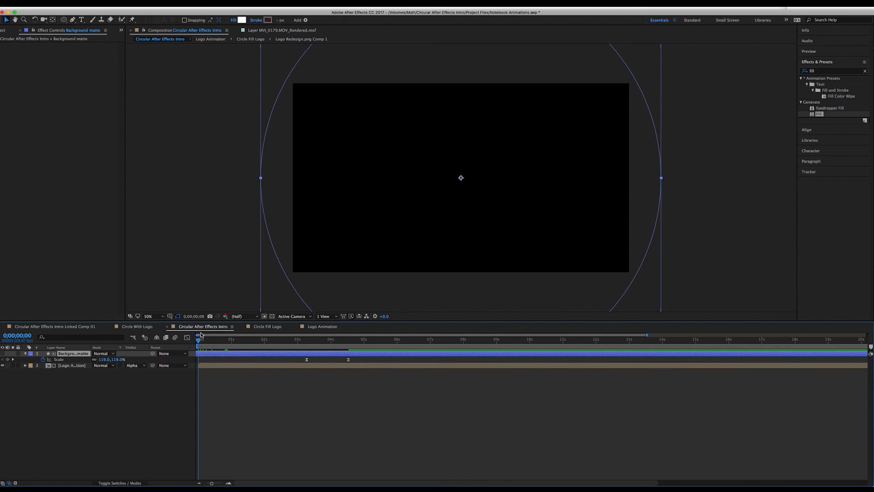
Turn on the transparency grid and move the Background matte's Scale animation earlier to start at 0;00;02;20, checking the closing motion
drag(199, 345, 278, 347)
click(271, 317)
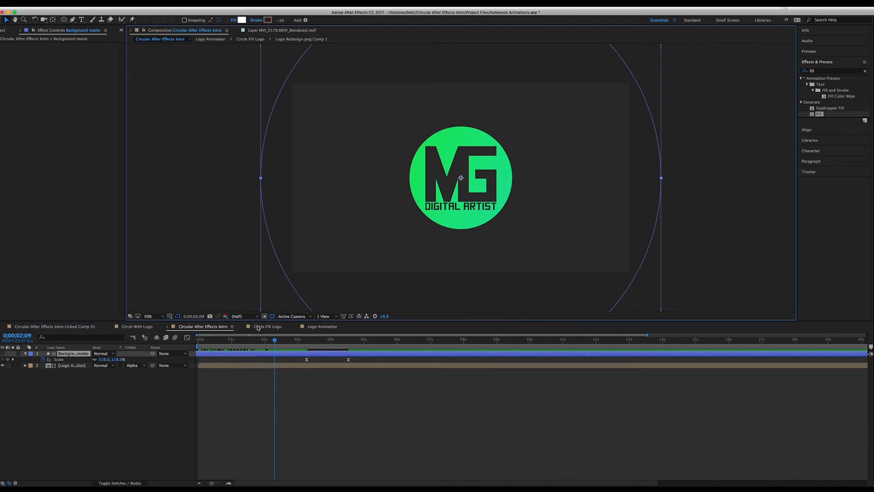
drag(201, 342, 293, 354)
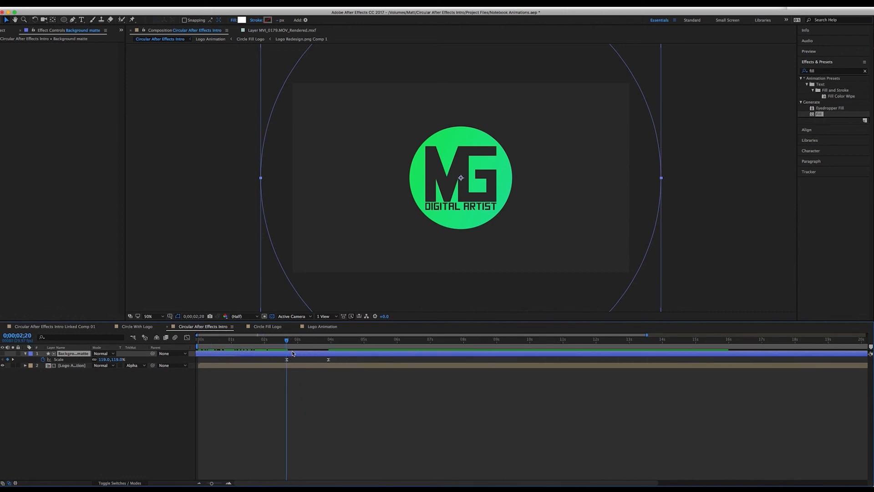
drag(287, 342, 329, 347)
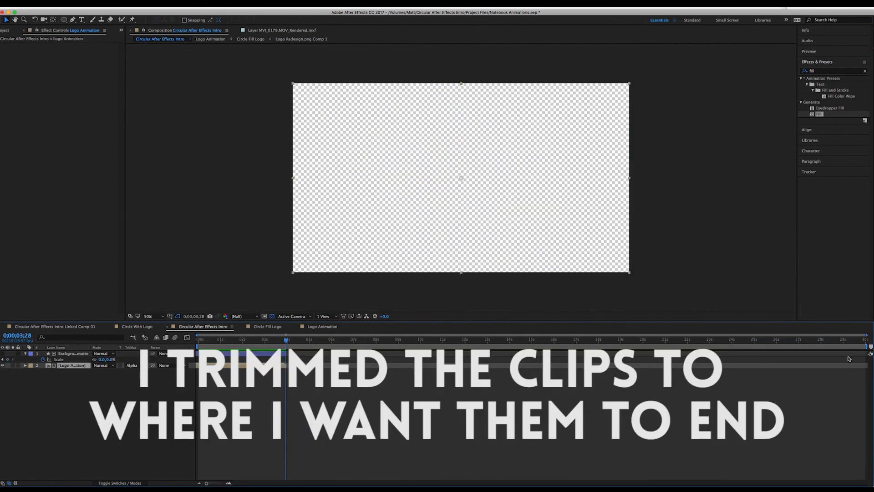
End the work area at 0;00;03;28 and save the project
drag(824, 347, 284, 347)
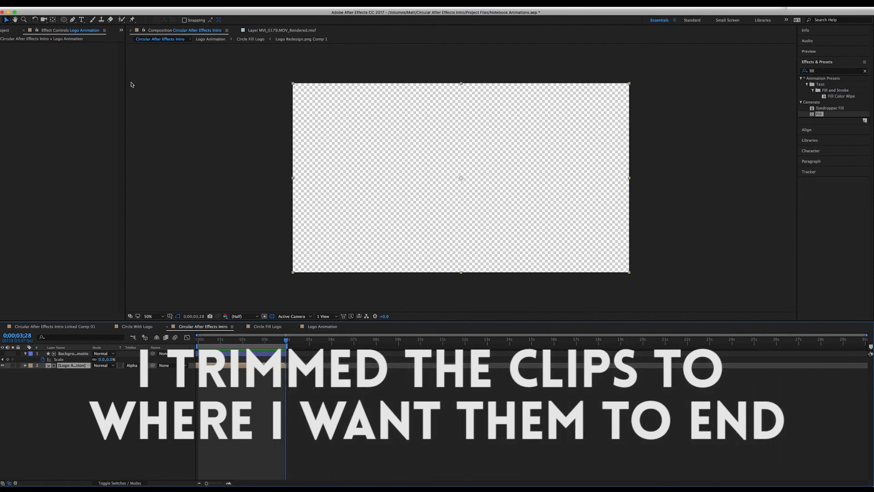
key(super+s)
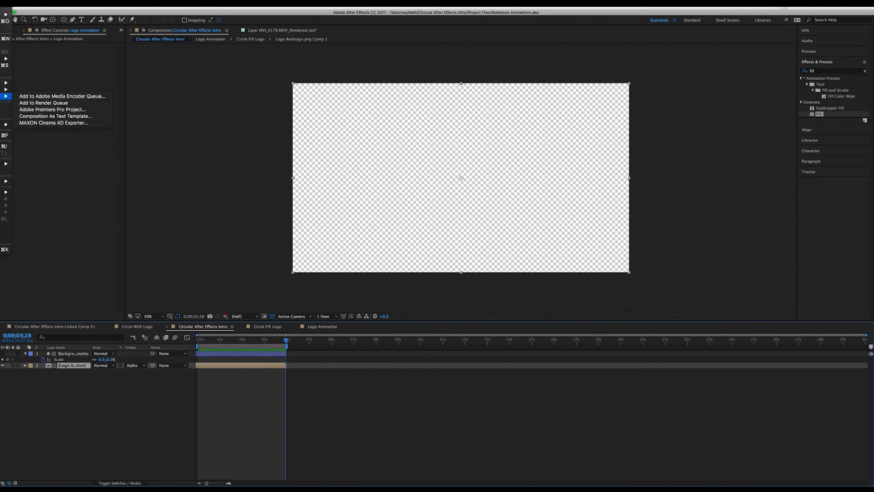
Add the Circular After Effects Intro composition to the render queue and set its QuickTime output module's channels to RGB + Alpha
mouse_move(6, 96)
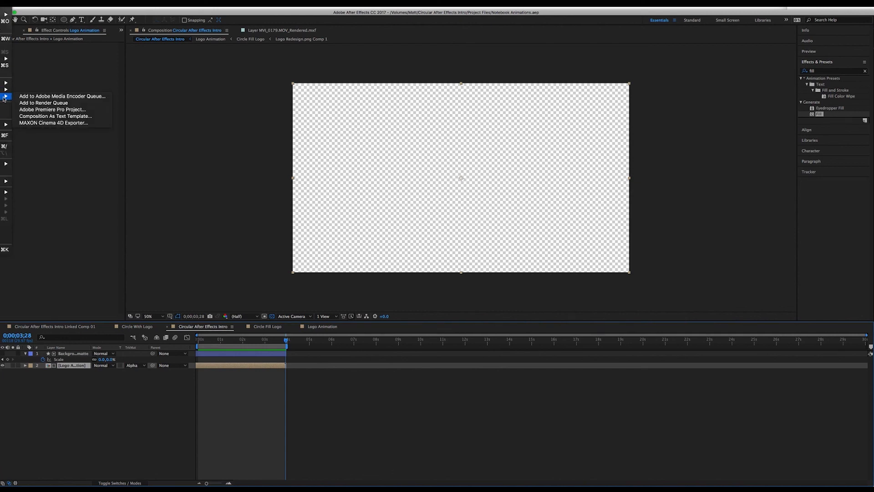
click(30, 103)
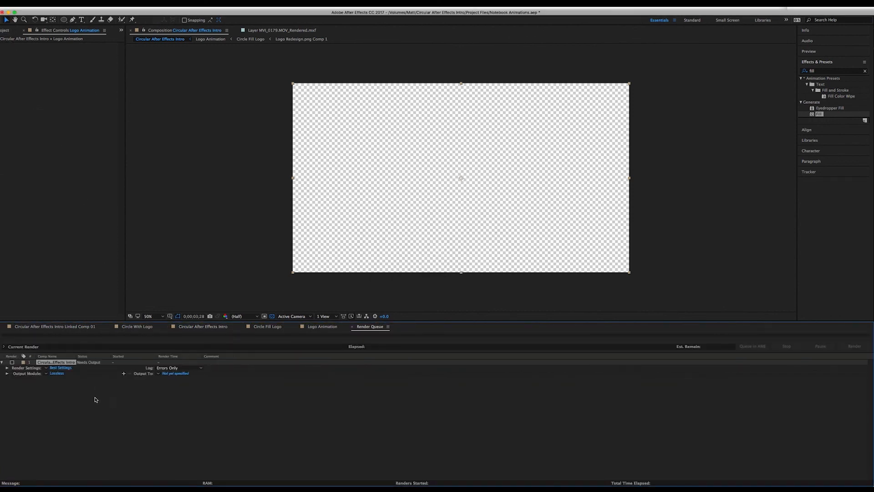
click(57, 374)
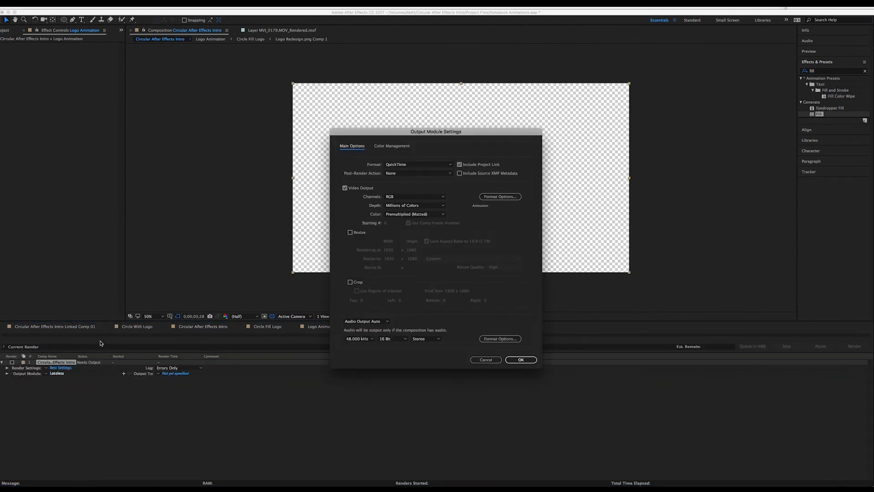
click(406, 198)
click(409, 217)
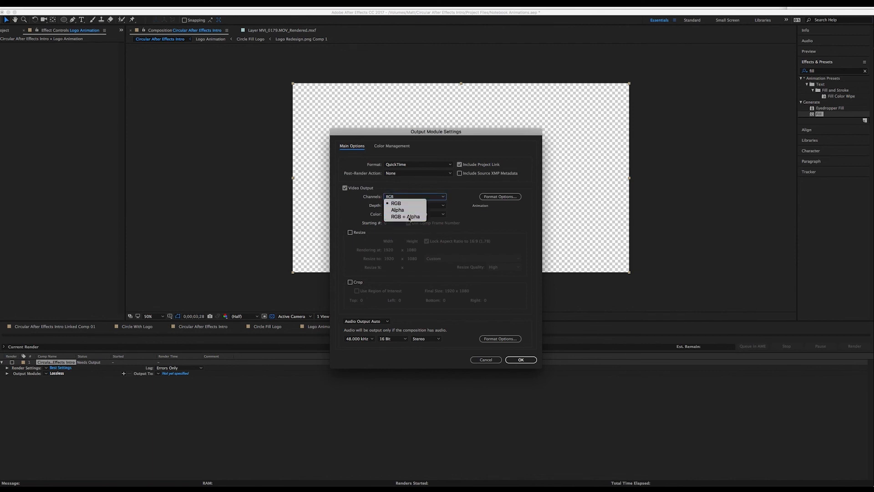
click(396, 165)
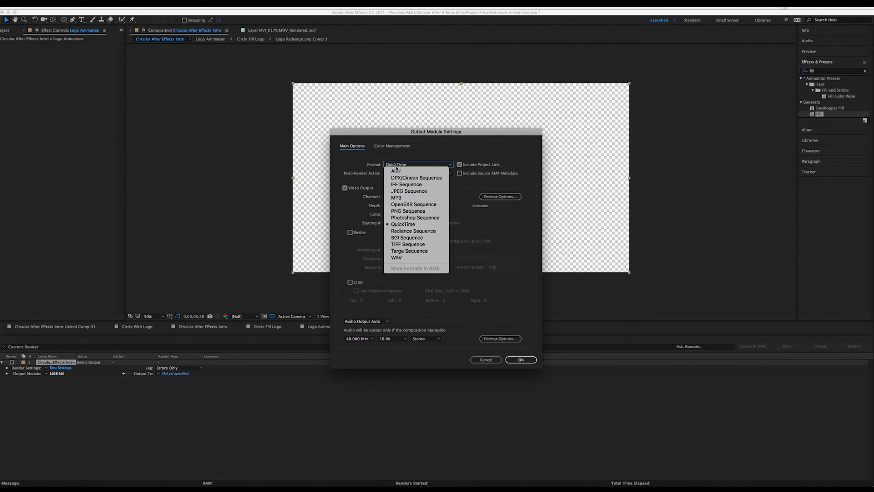
click(499, 217)
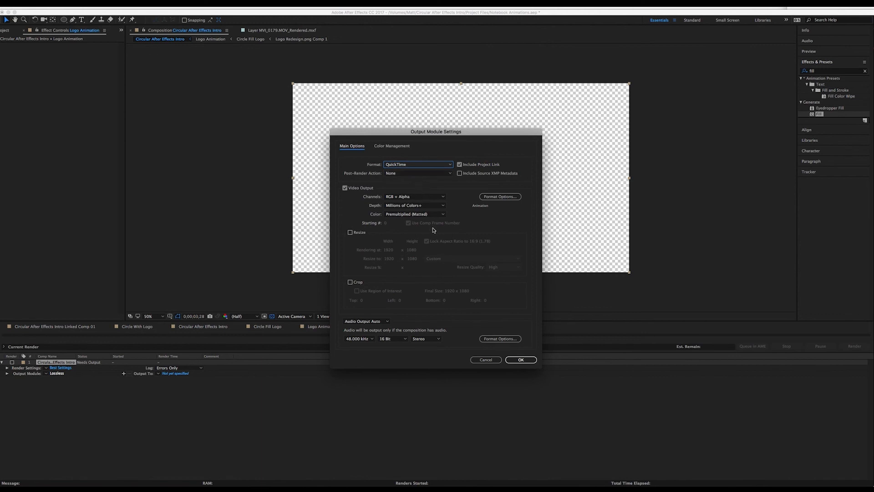
click(520, 362)
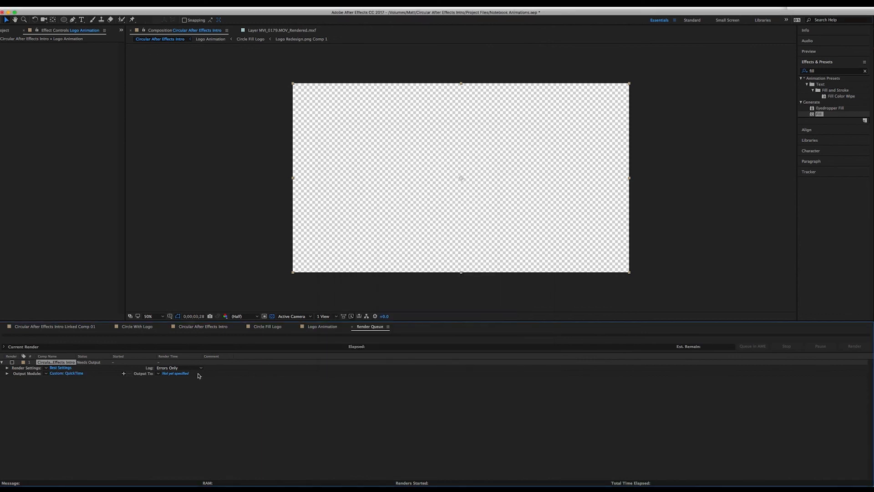
Save the output movie as Circular After Effects Intro.mov in the Project Files folder and start rendering
click(177, 373)
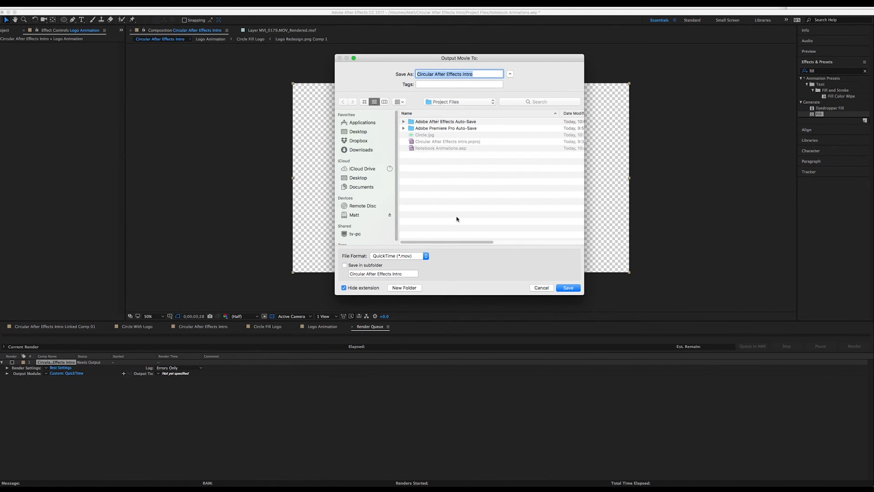
click(568, 288)
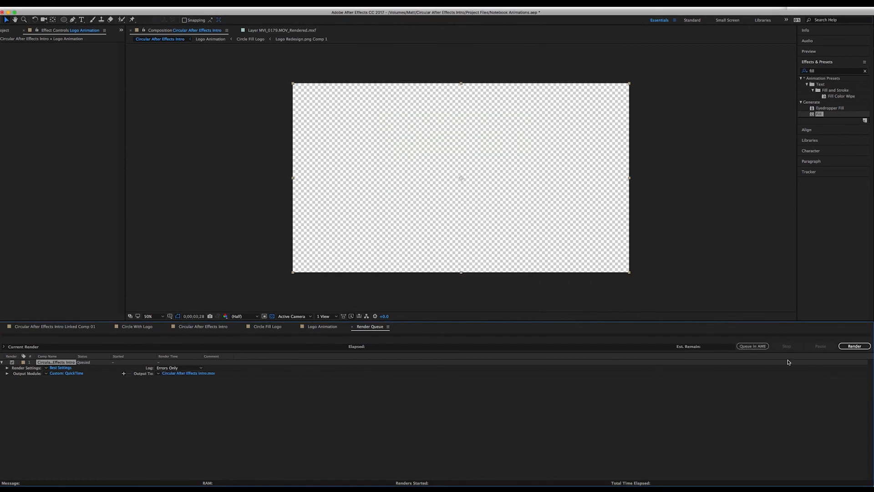
click(854, 346)
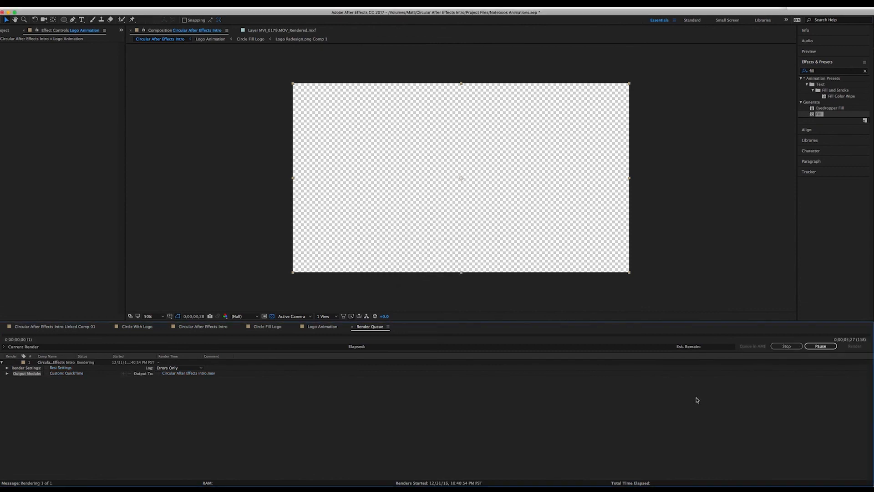